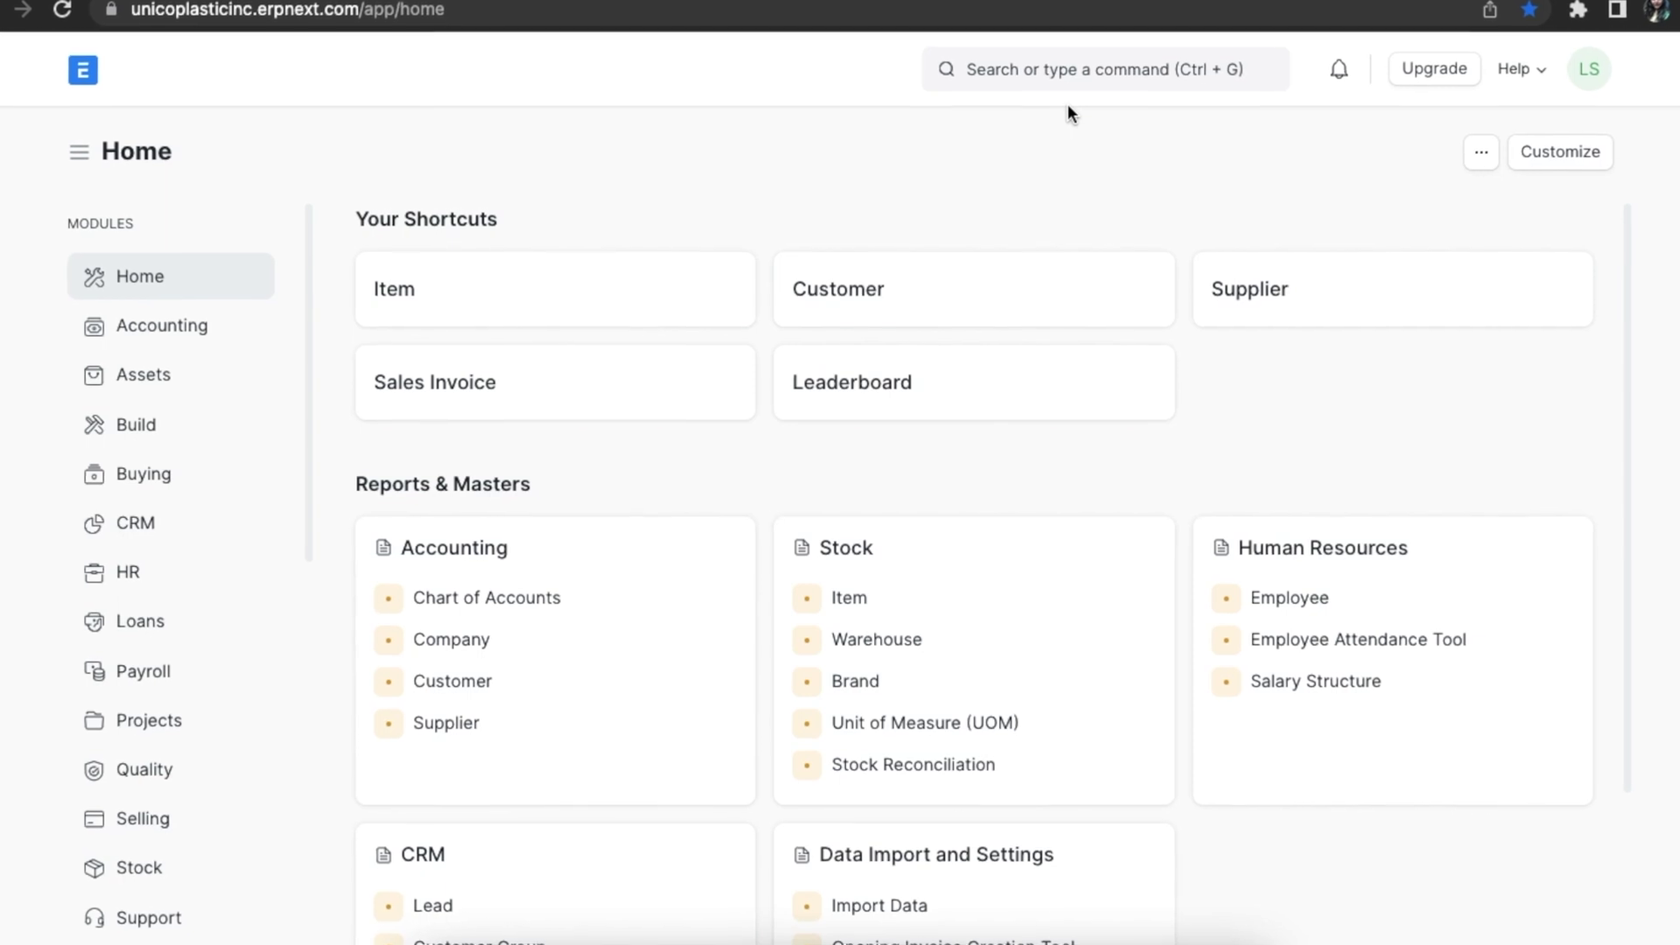
Step: Open the Purchase Receipt list from Masters & Reports in the Stock workspace
{"action": "left_click", "coordinate": [189, 870]}
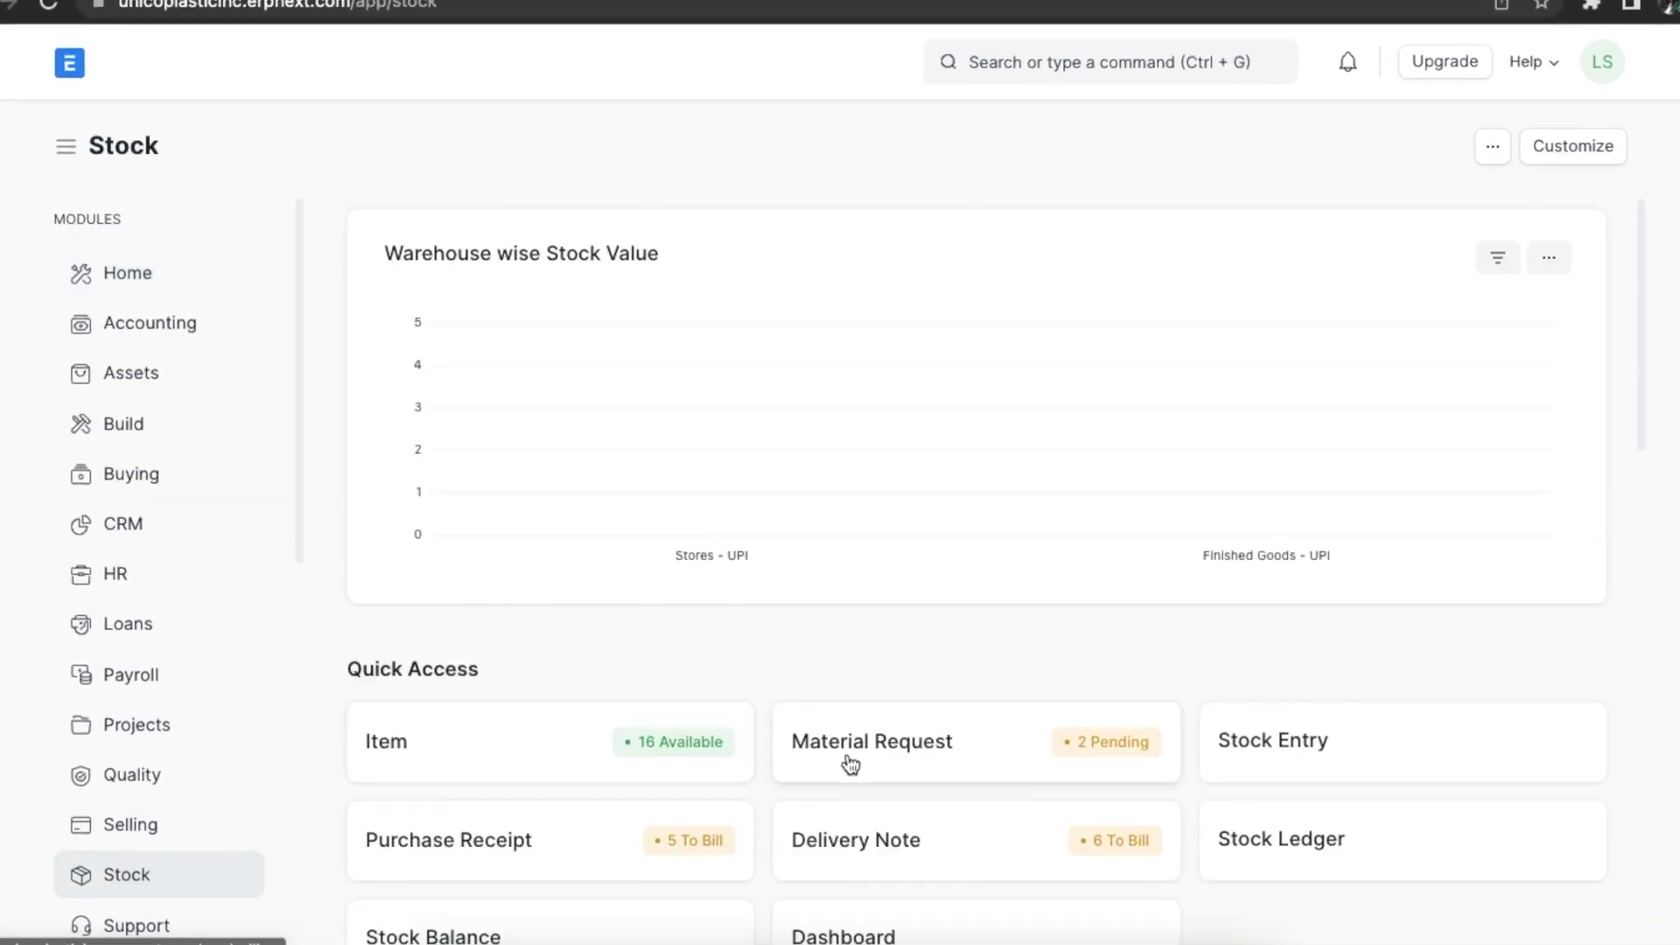
{"action": "scroll", "coordinate": [845, 761], "scroll_direction": "down", "scroll_amount": 8}
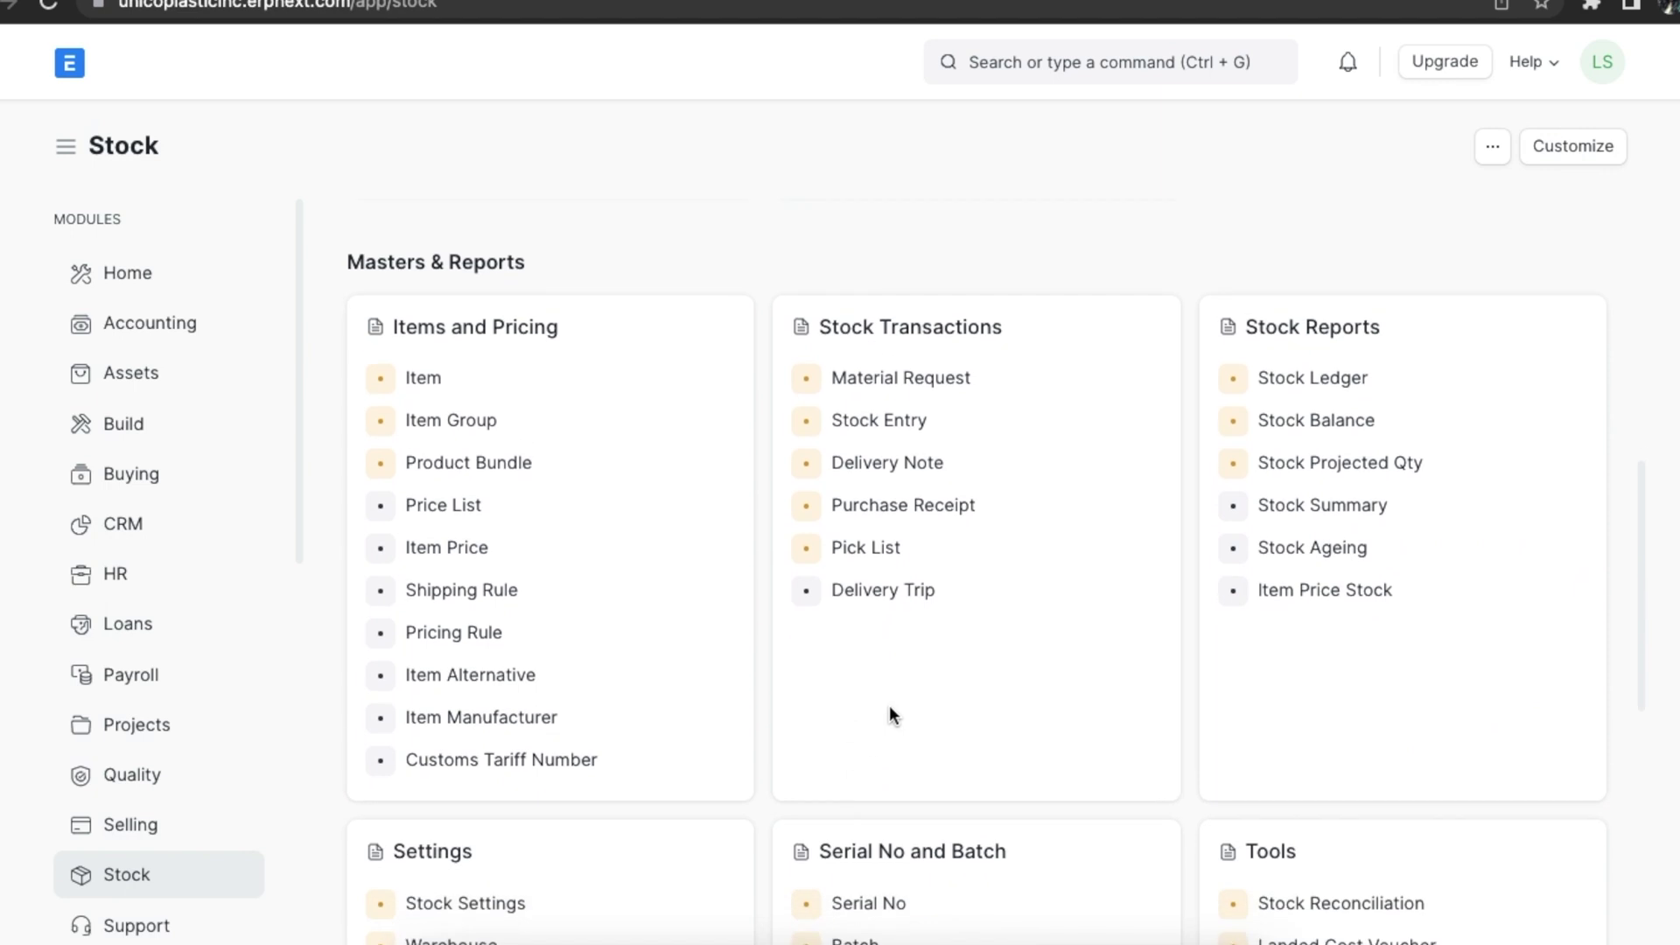
{"action": "left_click", "coordinate": [1012, 519]}
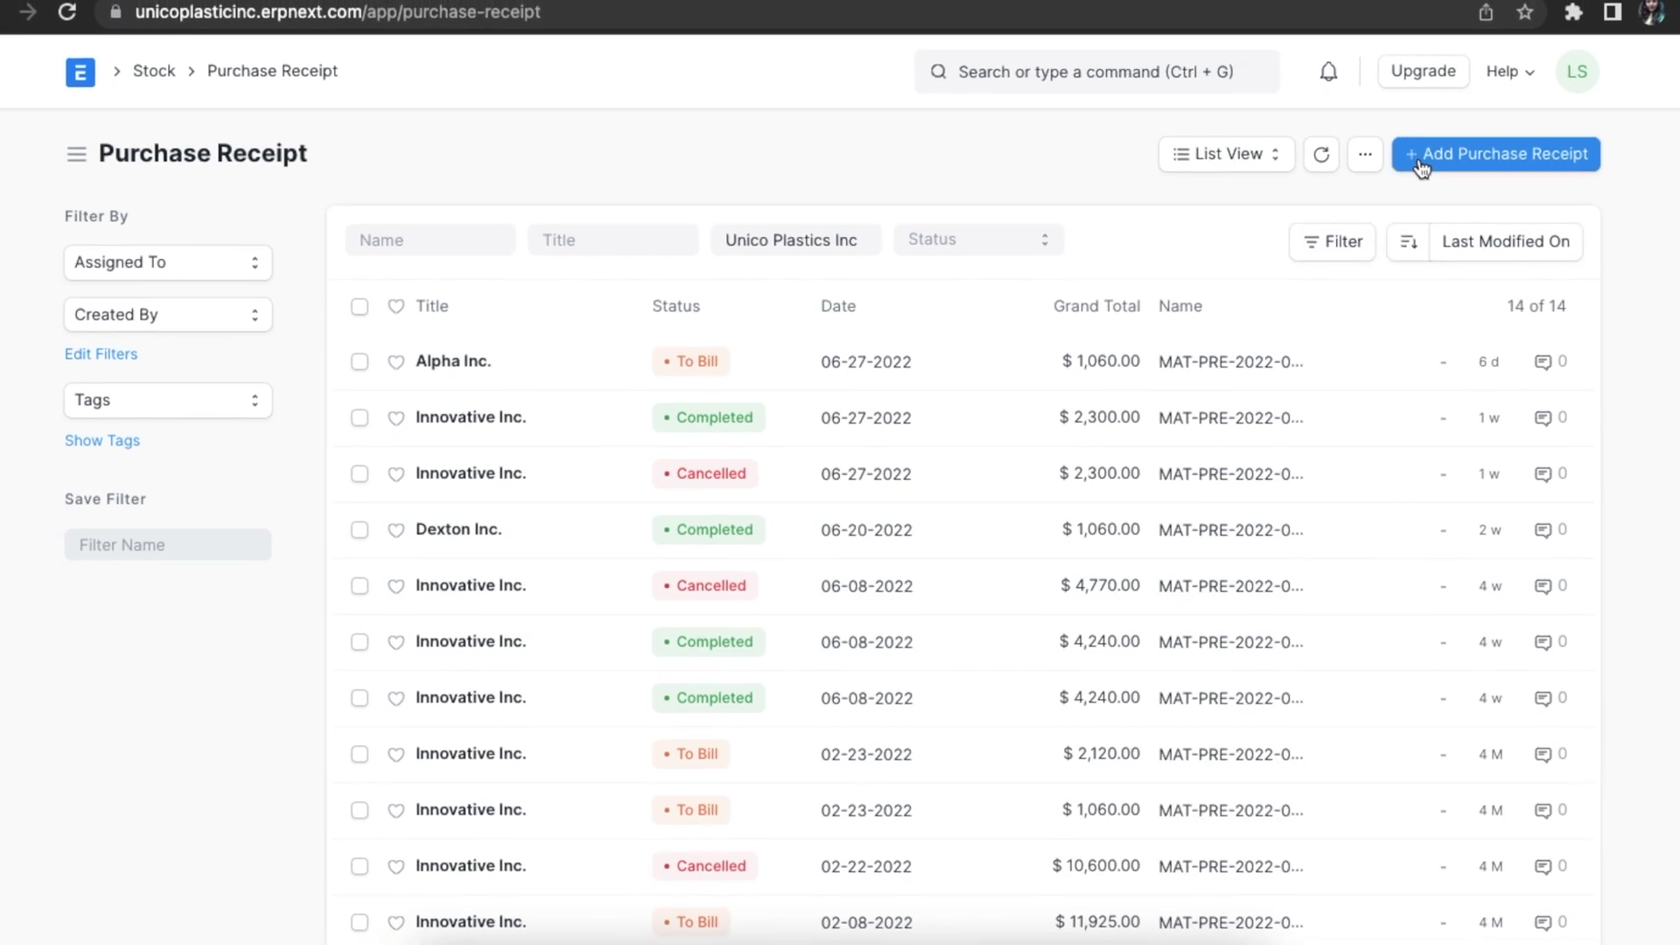
Step: Create a new Purchase Receipt for supplier Innovative Inc. and show the Get Items From options
{"action": "left_click", "coordinate": [1421, 166]}
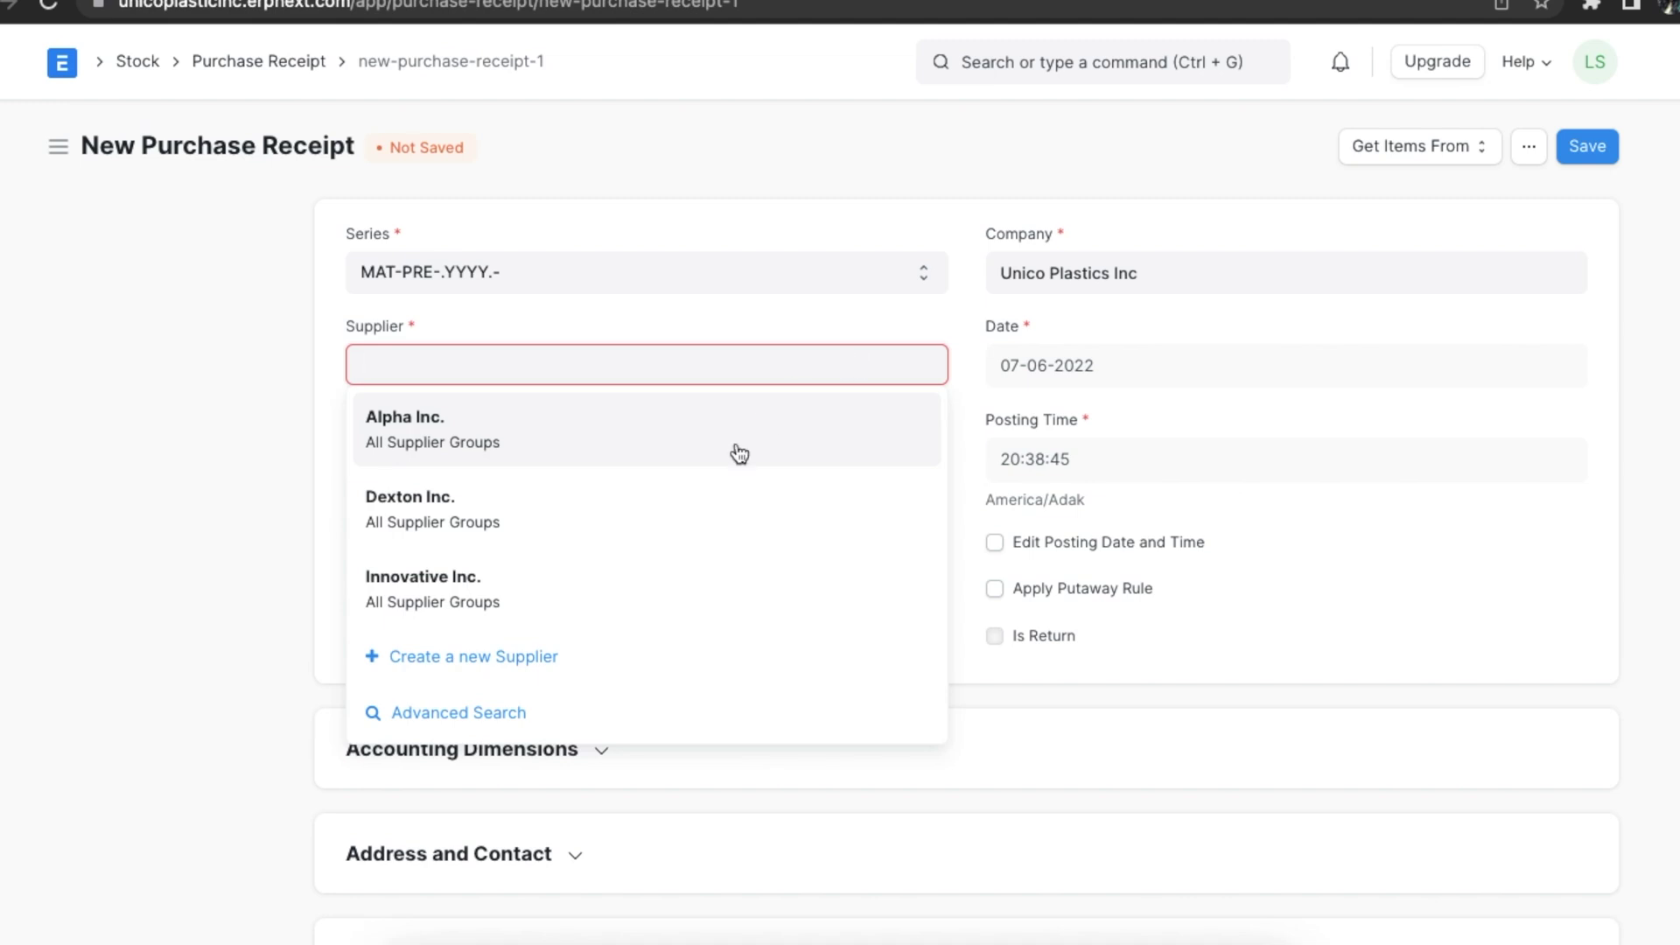
{"action": "left_click", "coordinate": [638, 586]}
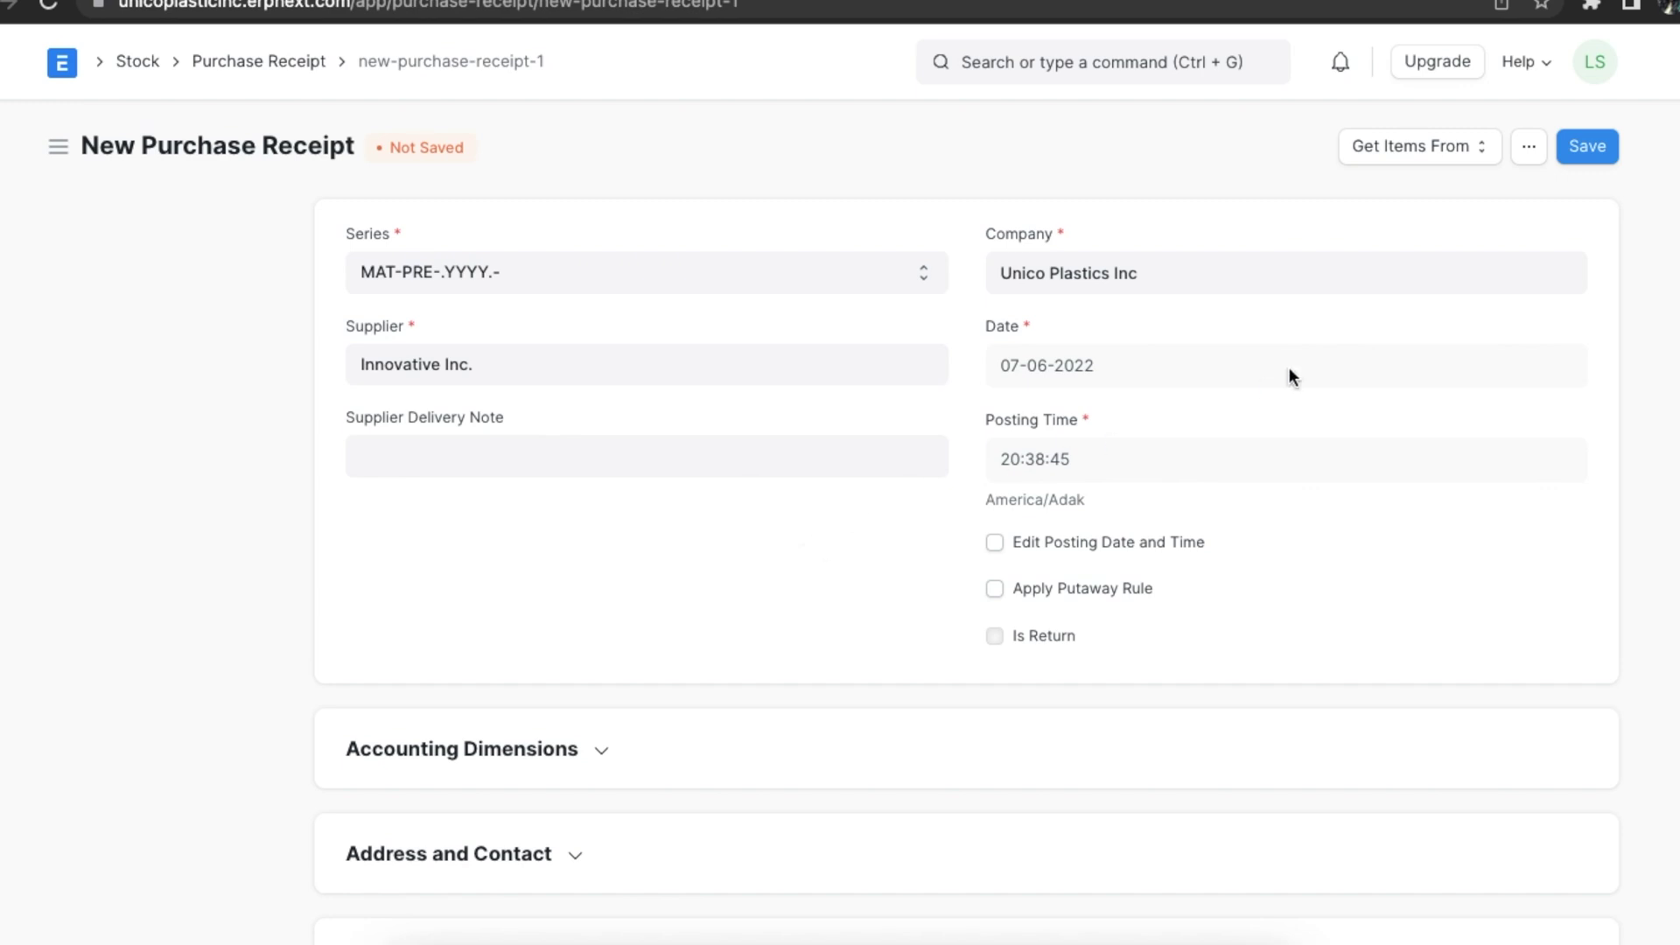
{"action": "left_click", "coordinate": [1486, 155]}
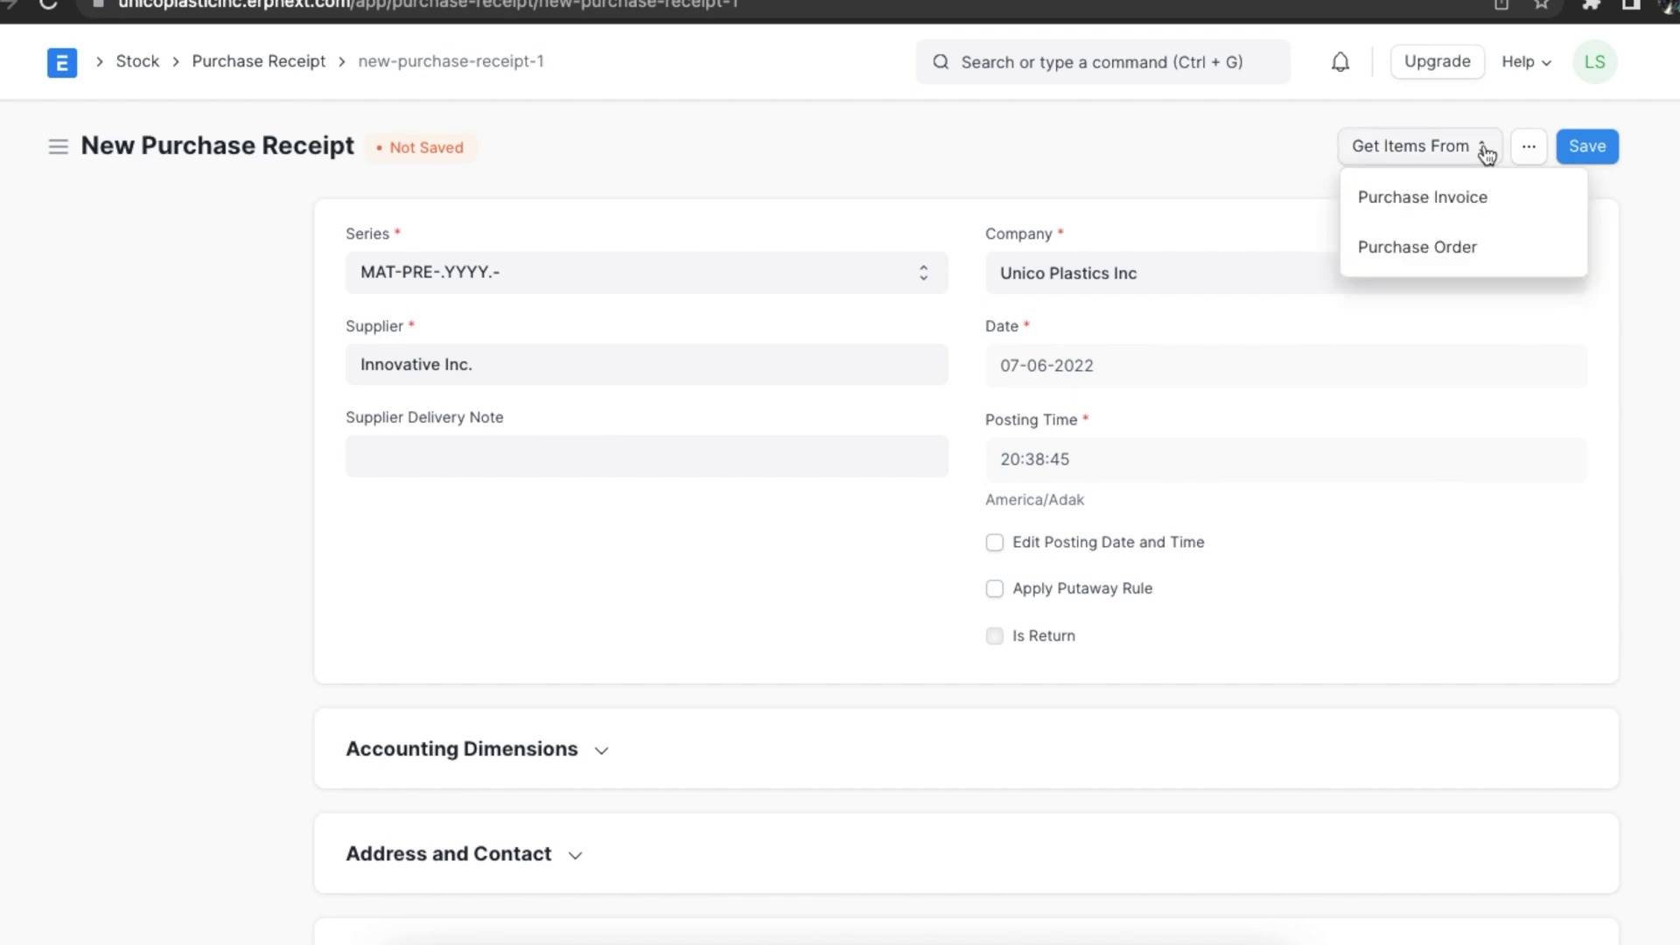
Step: Fetch UPI003 (50 at $100) and UPI004 (40 at $250) from purchase order PUR-ORD-2022-00007
{"action": "left_click", "coordinate": [1504, 251]}
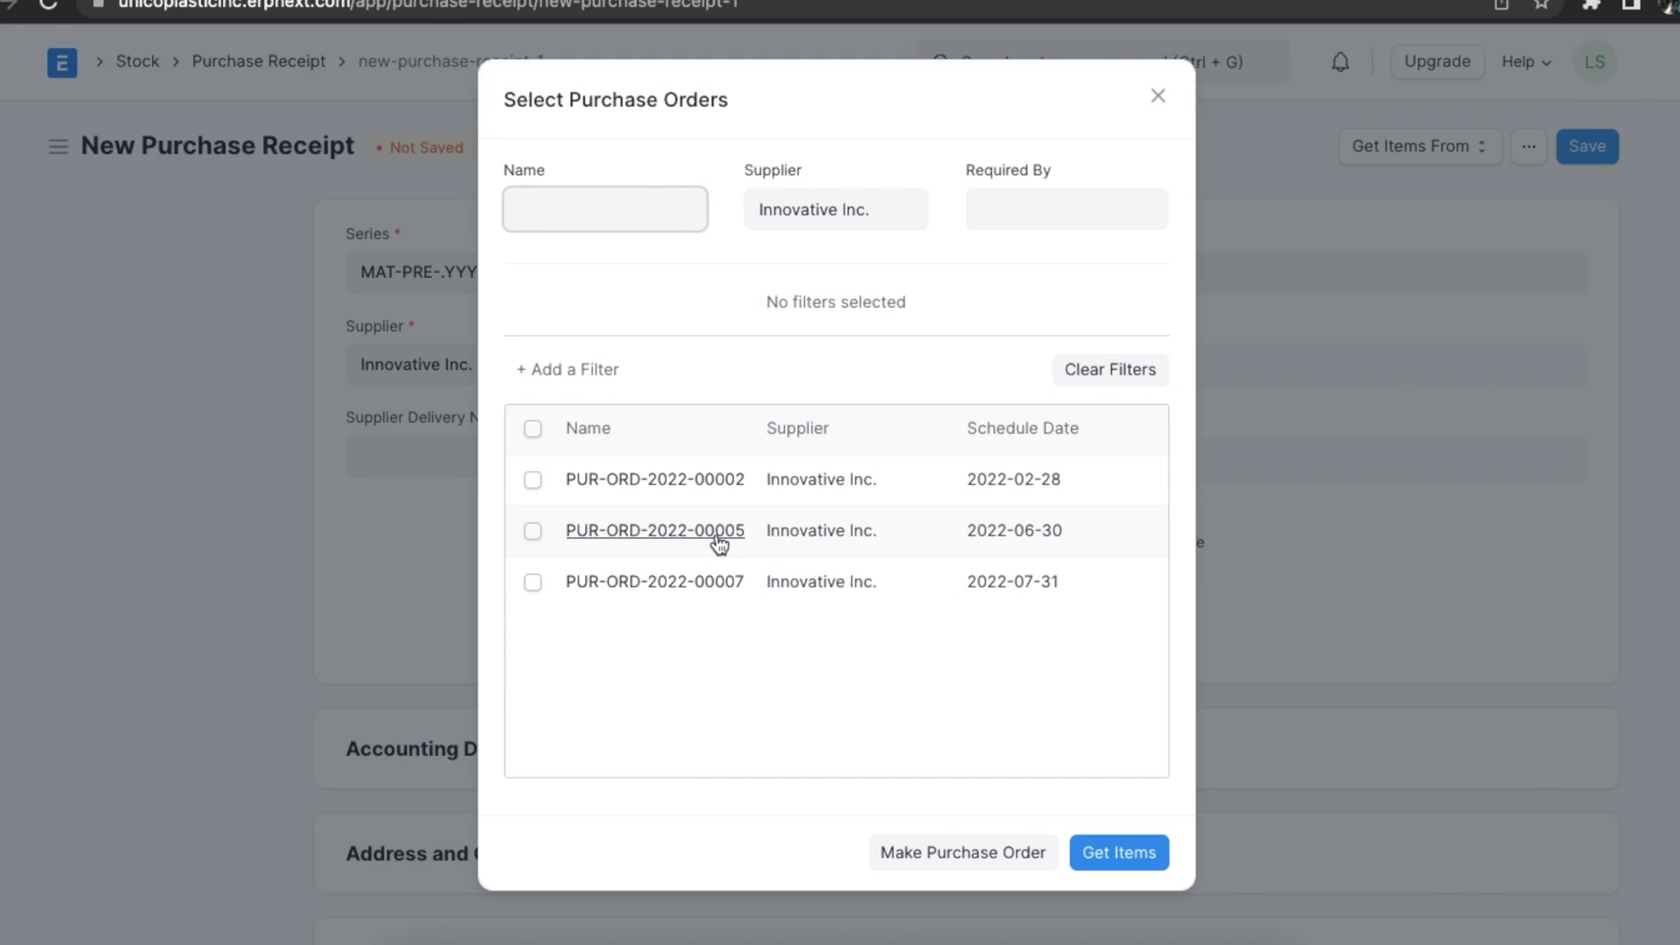
{"action": "left_click", "coordinate": [533, 582]}
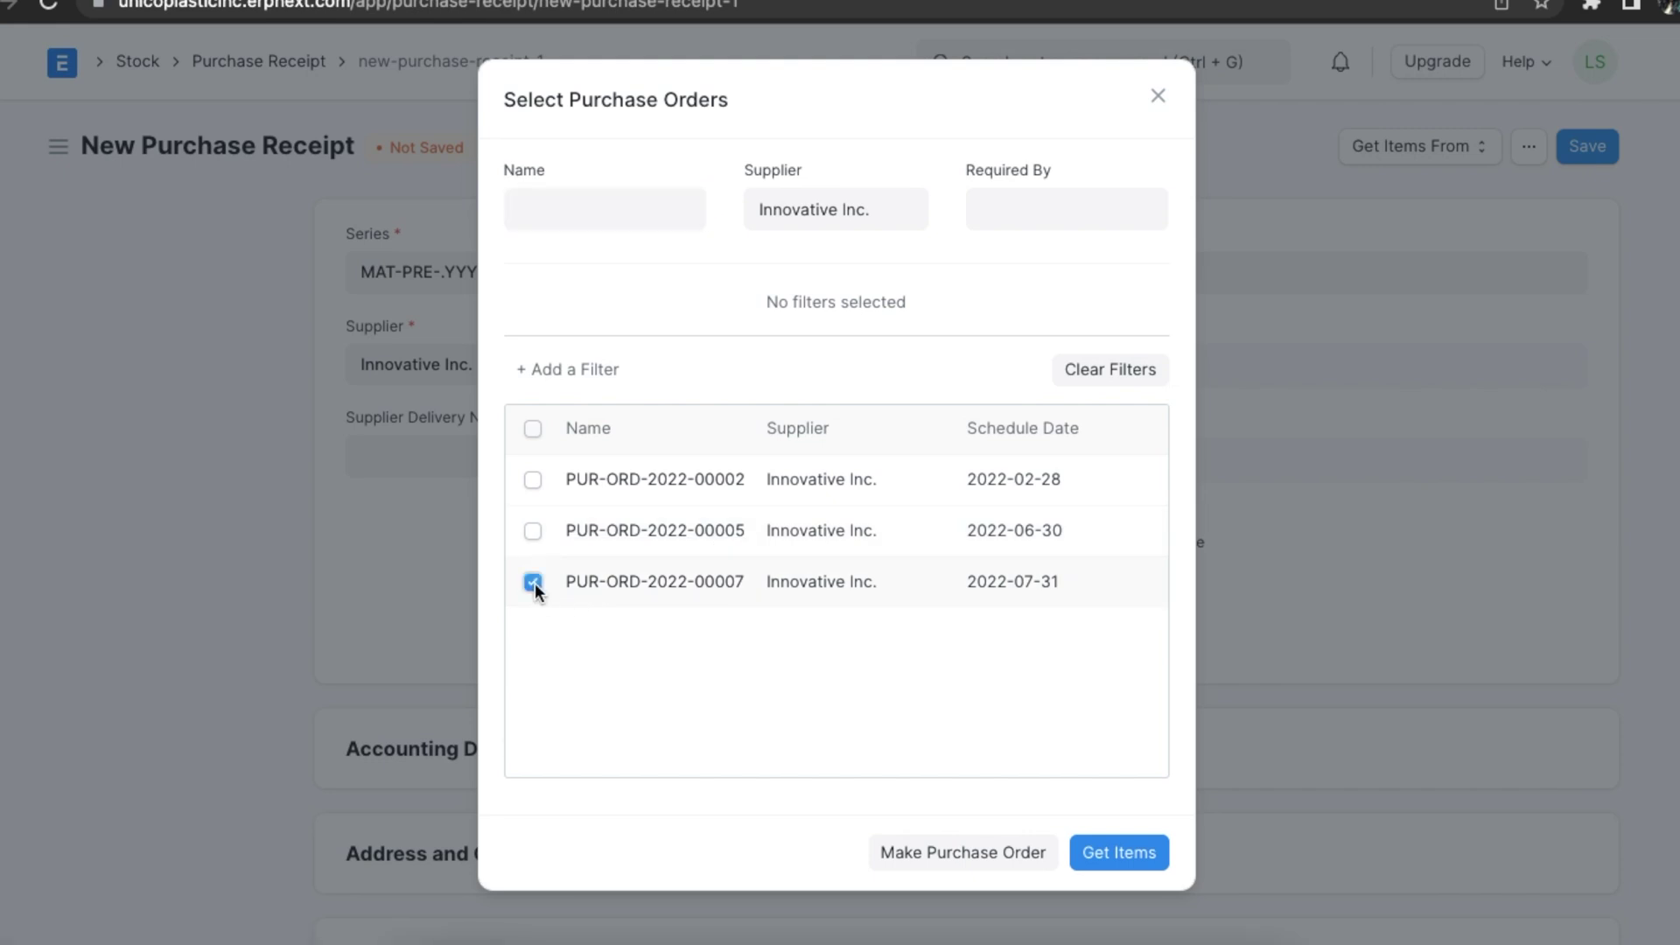
{"action": "left_click", "coordinate": [1119, 856]}
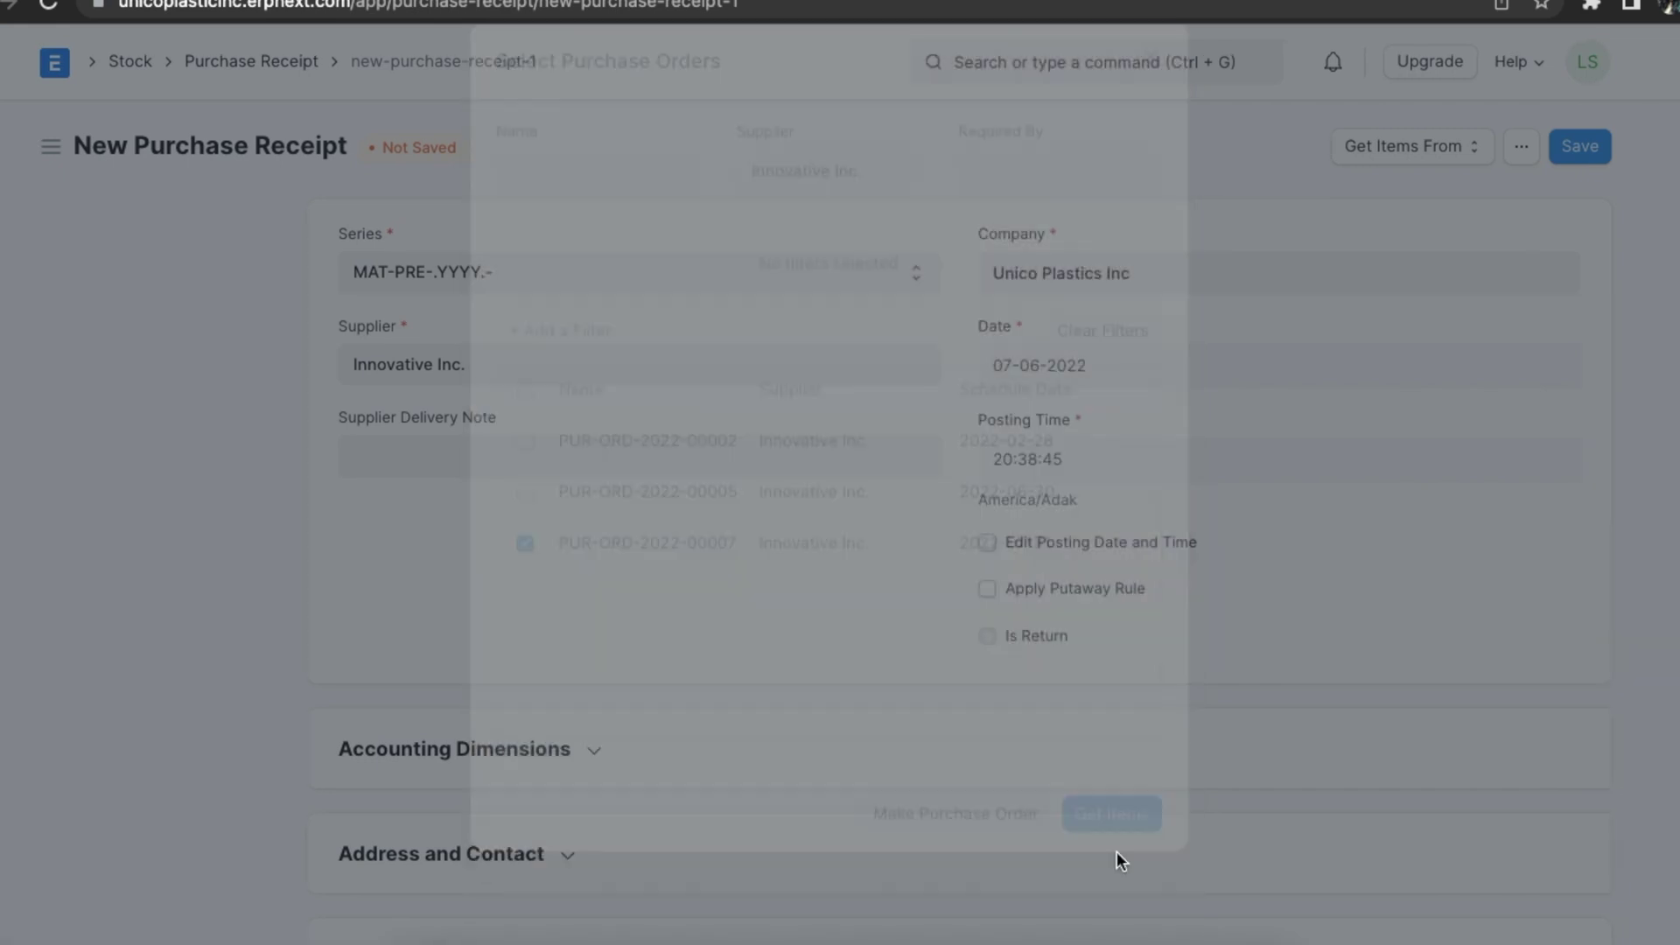
{"action": "scroll", "coordinate": [957, 684], "scroll_direction": "down", "scroll_amount": 10}
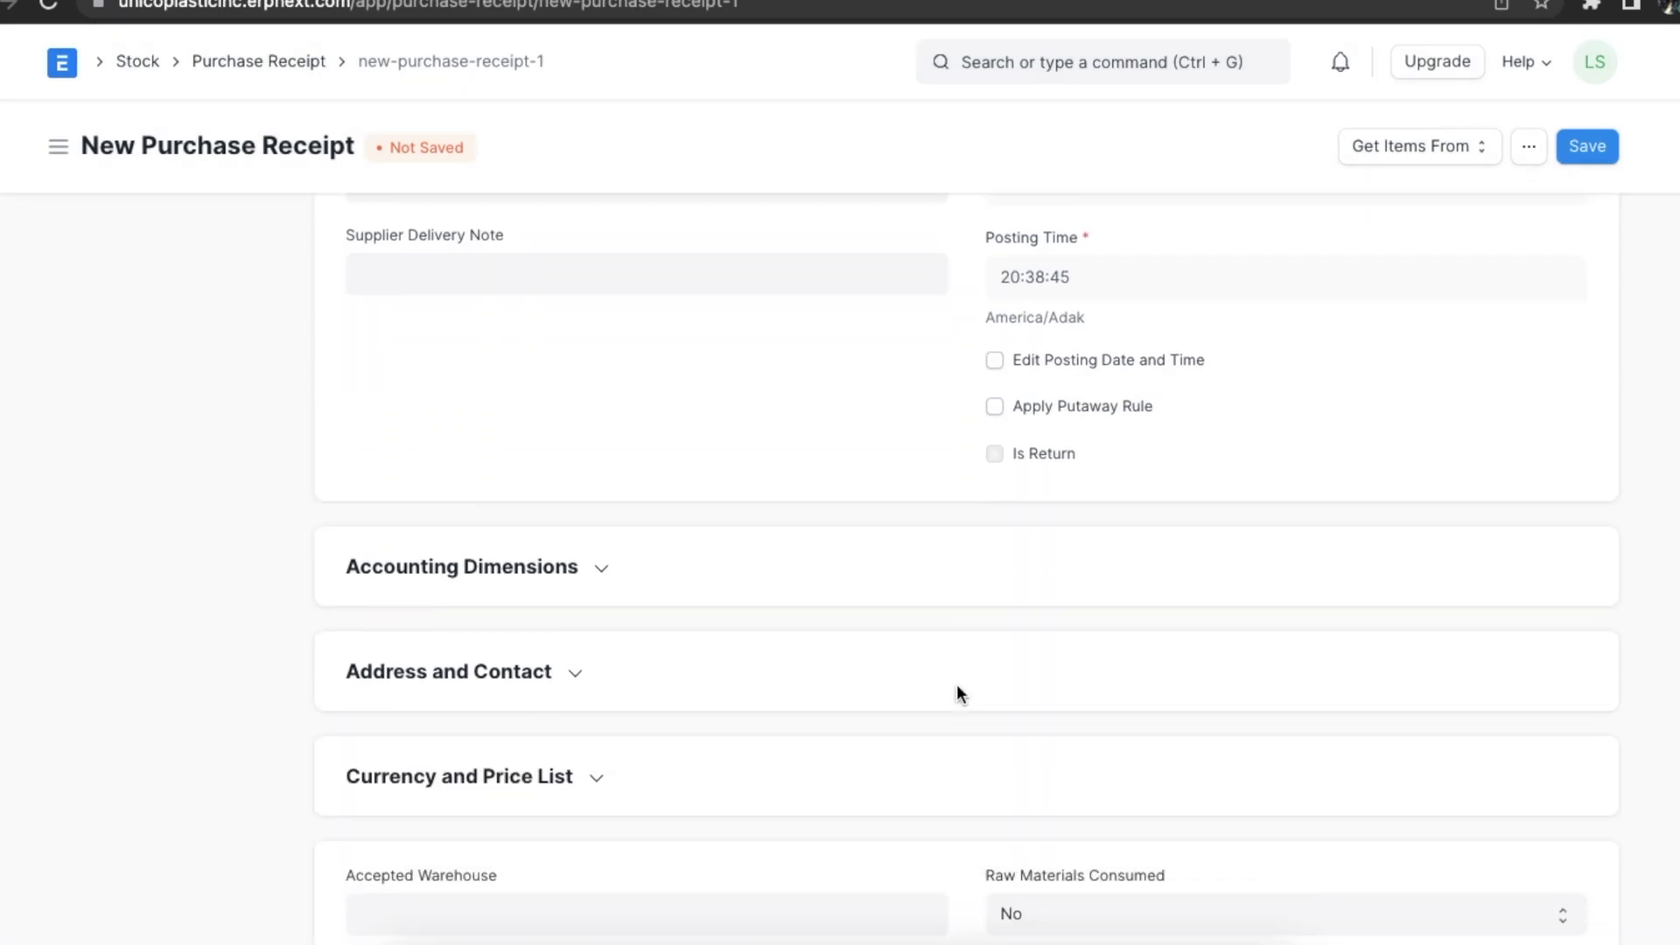
{"action": "scroll", "coordinate": [957, 686], "scroll_direction": "down", "scroll_amount": 1}
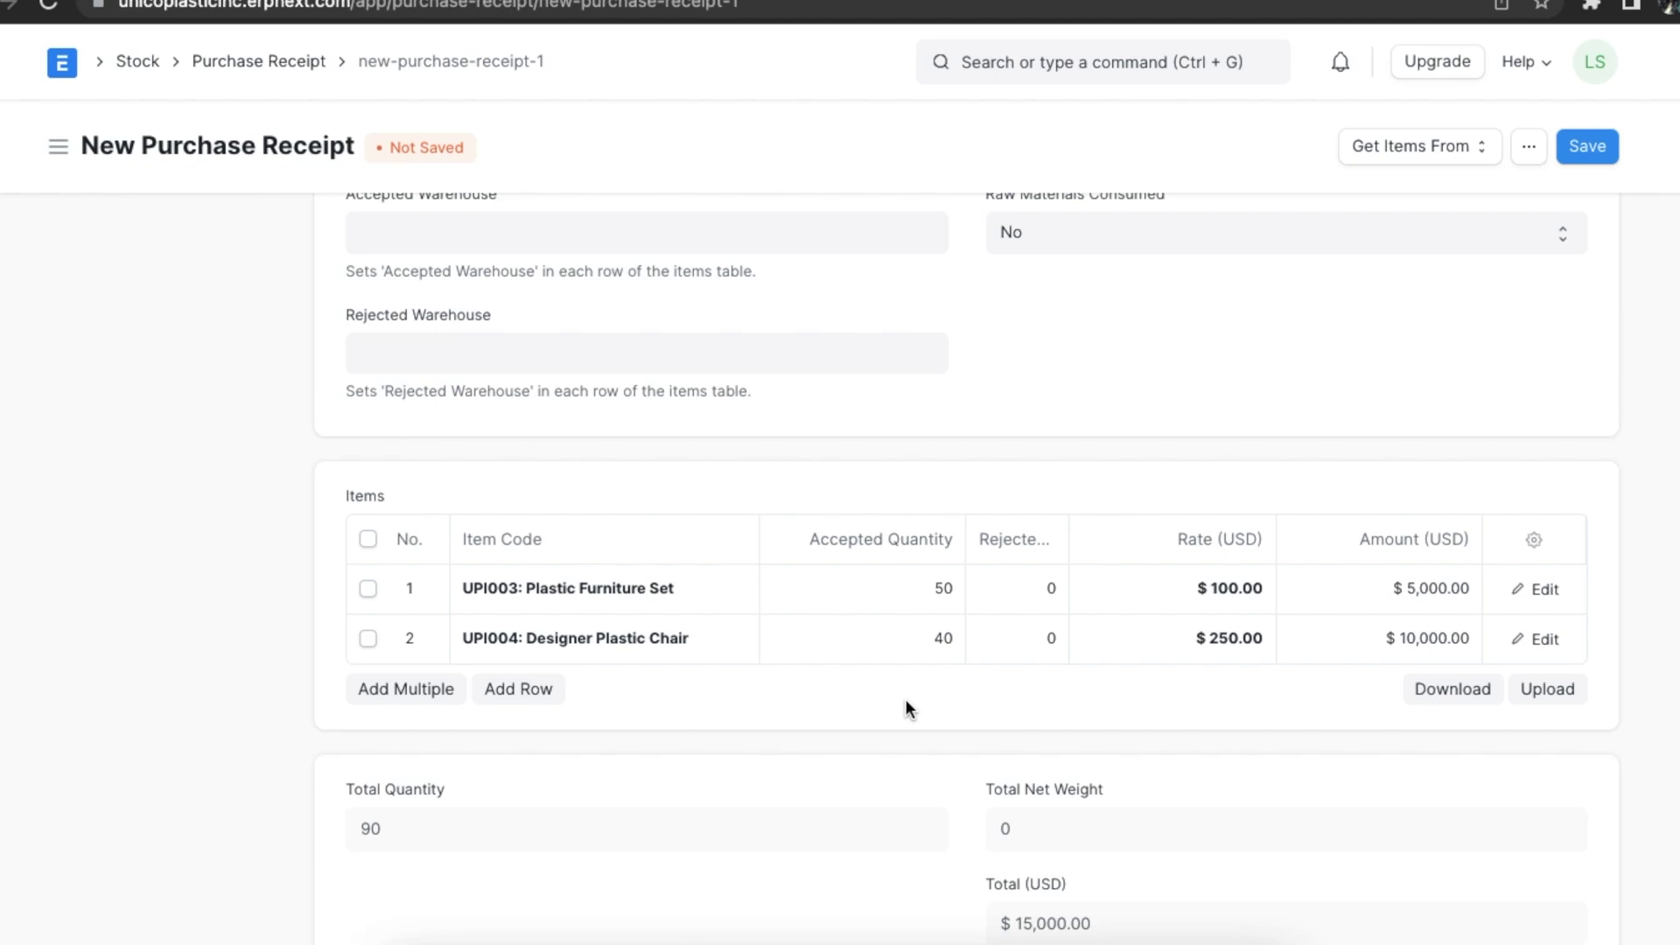
{"action": "scroll", "coordinate": [906, 704], "scroll_direction": "up", "scroll_amount": 10}
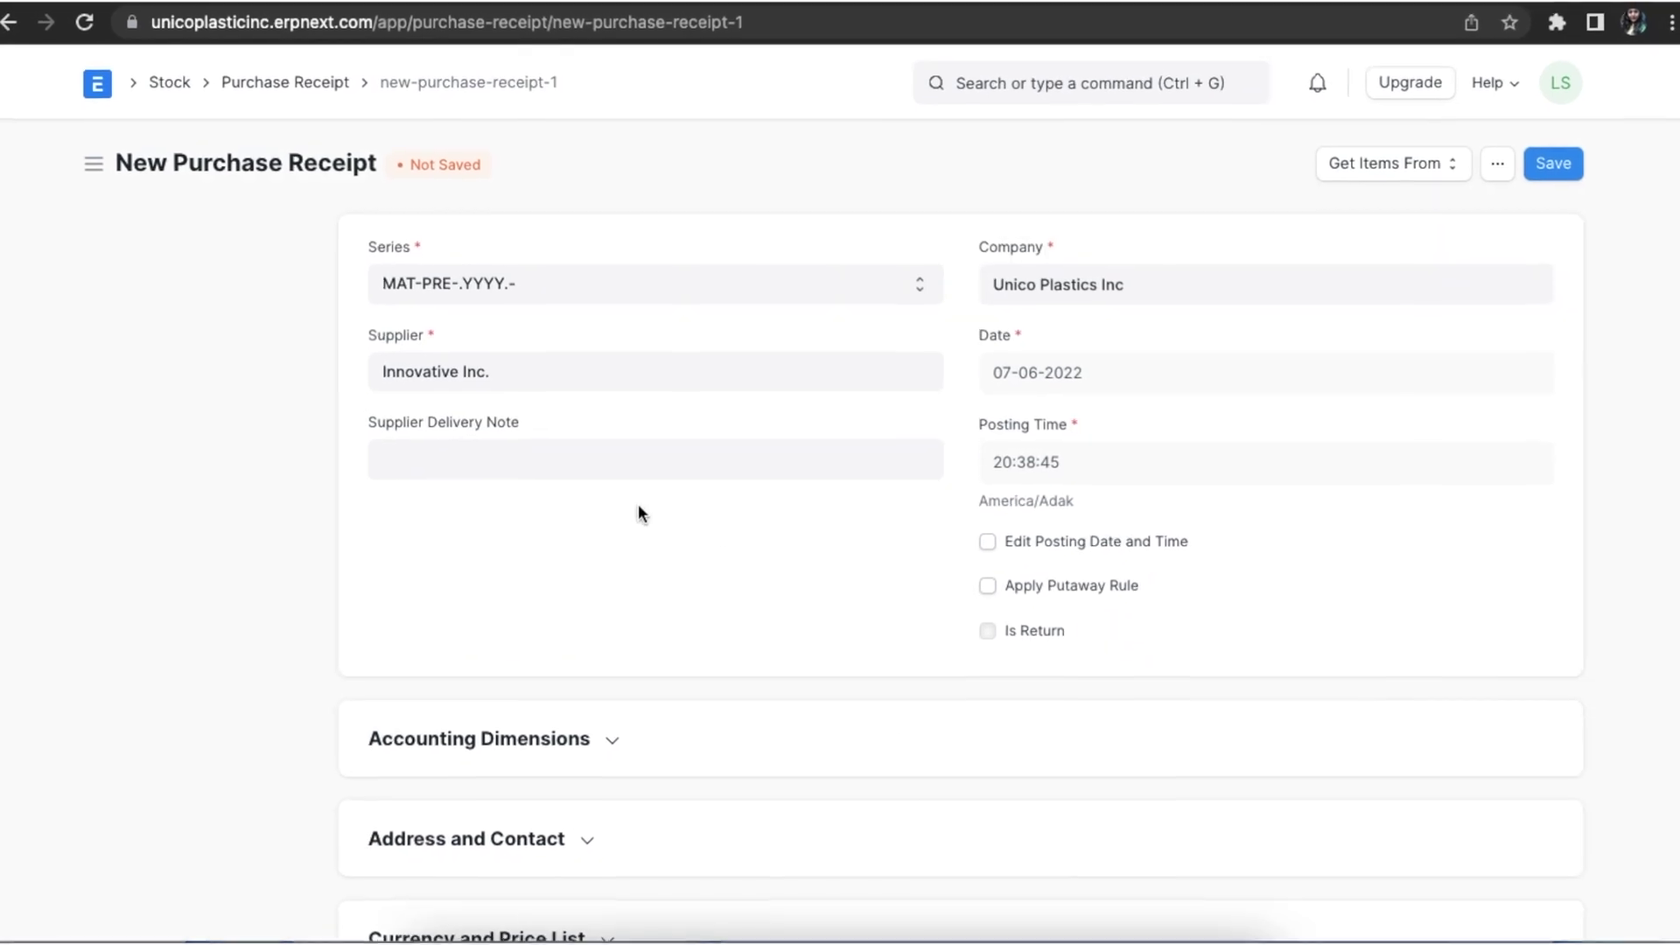
{"action": "scroll", "coordinate": [1071, 675], "scroll_direction": "down", "scroll_amount": 3}
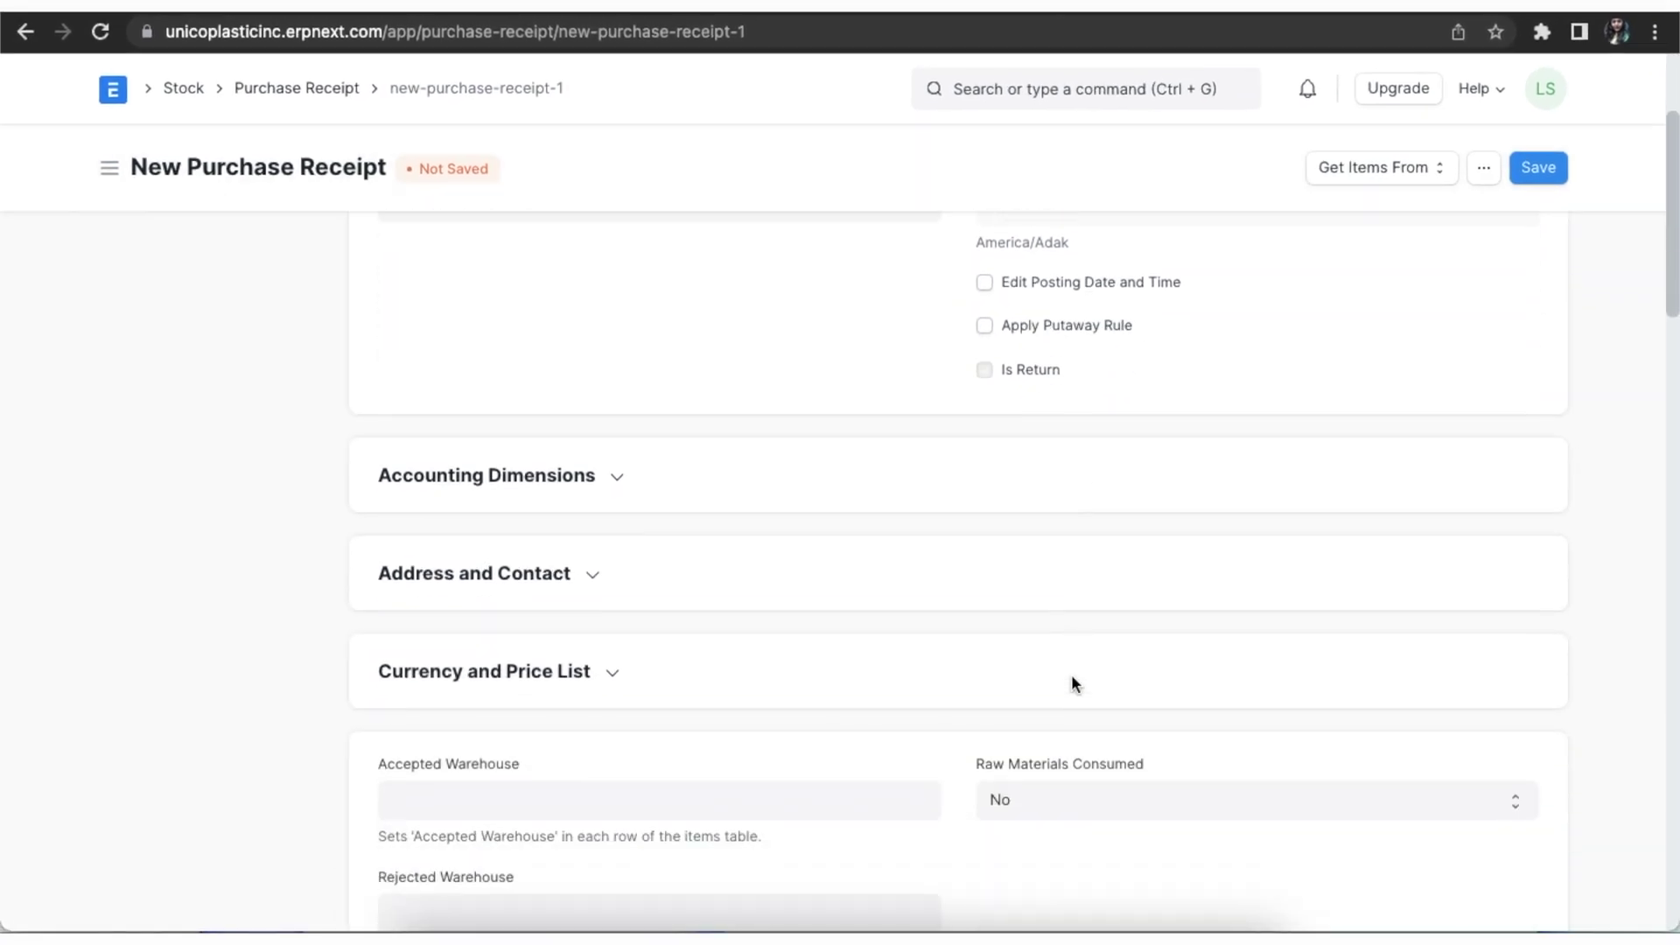
{"action": "scroll", "coordinate": [1072, 678], "scroll_direction": "down", "scroll_amount": 4}
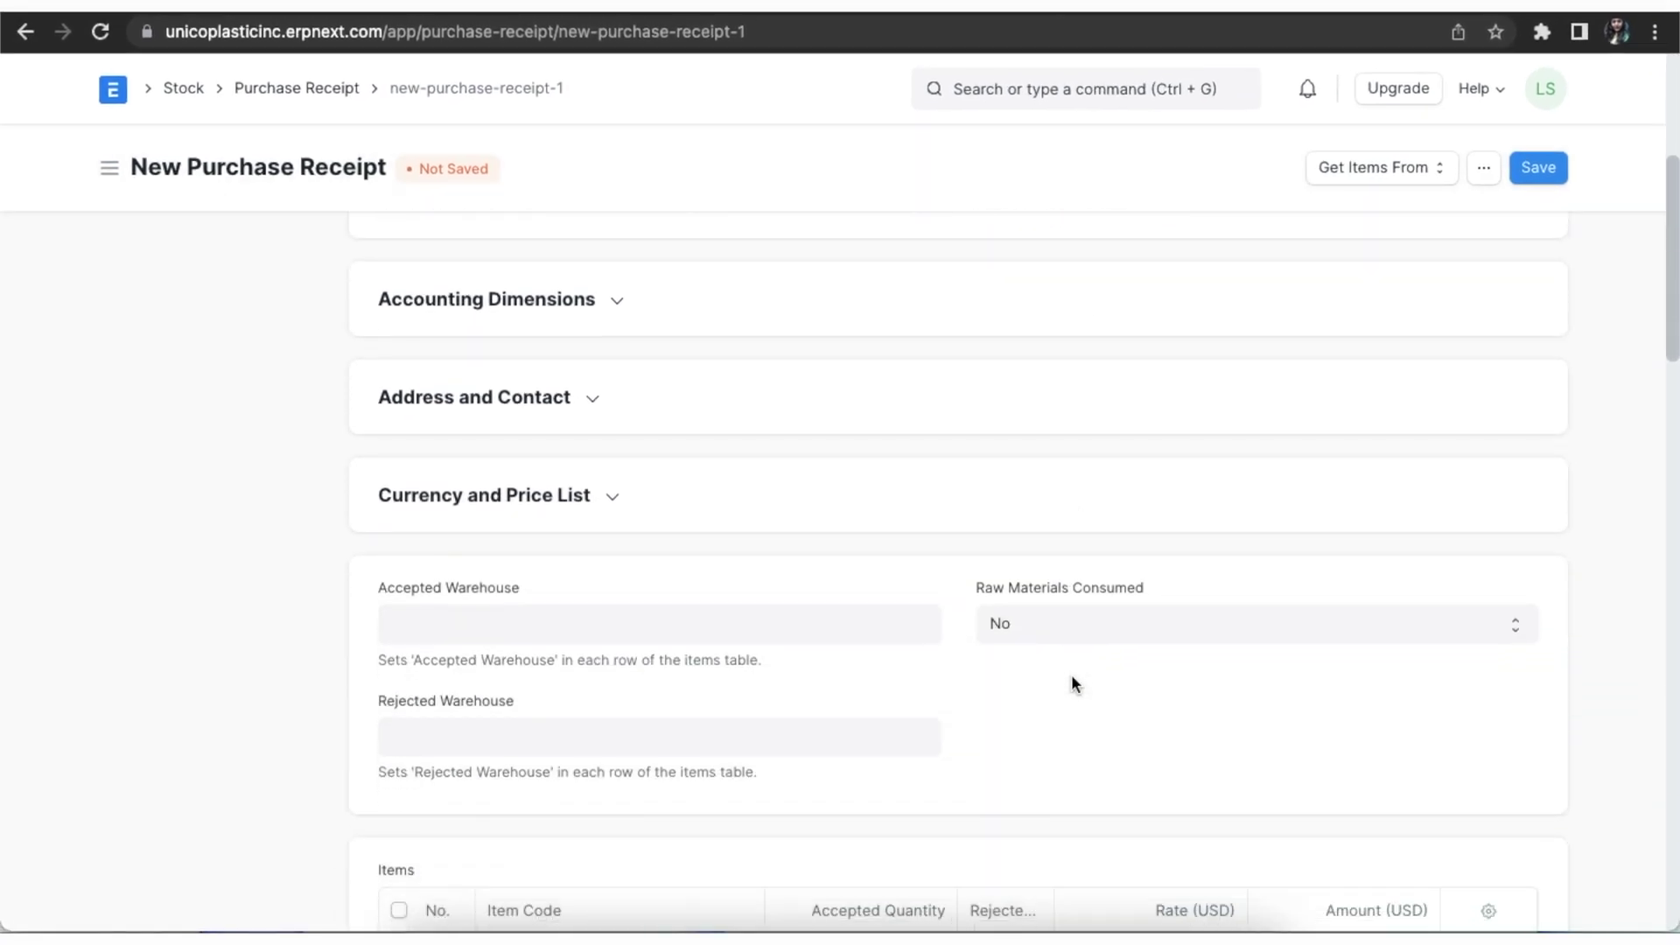
{"action": "scroll", "coordinate": [1070, 674], "scroll_direction": "down", "scroll_amount": 2}
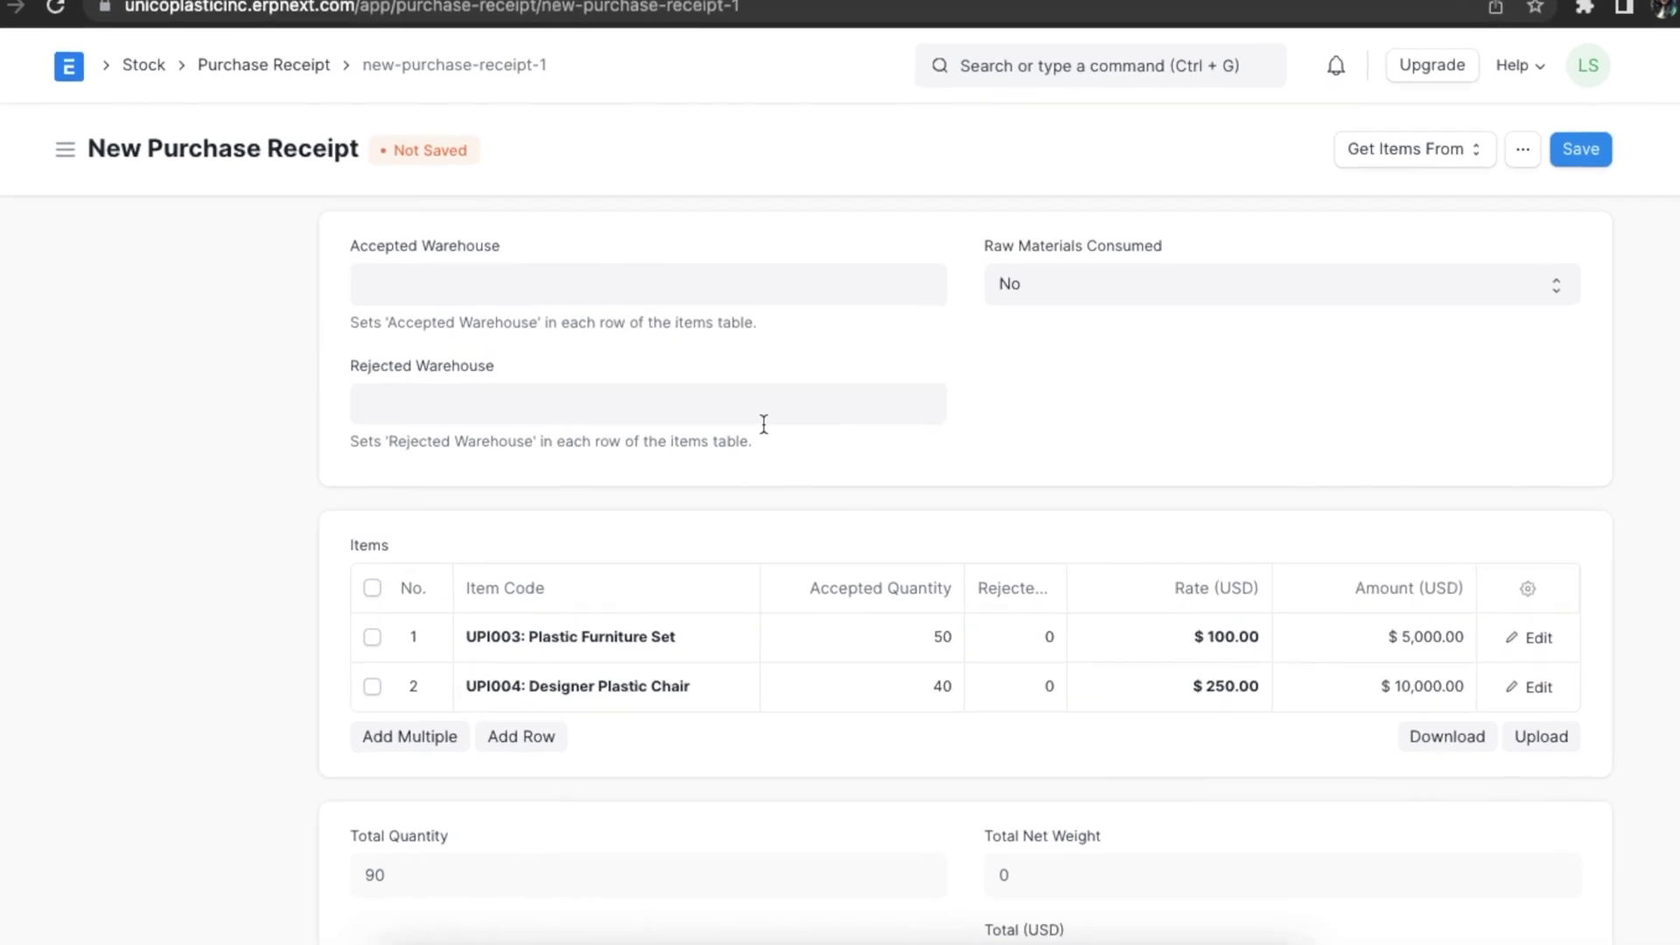
{"action": "left_click", "coordinate": [640, 299]}
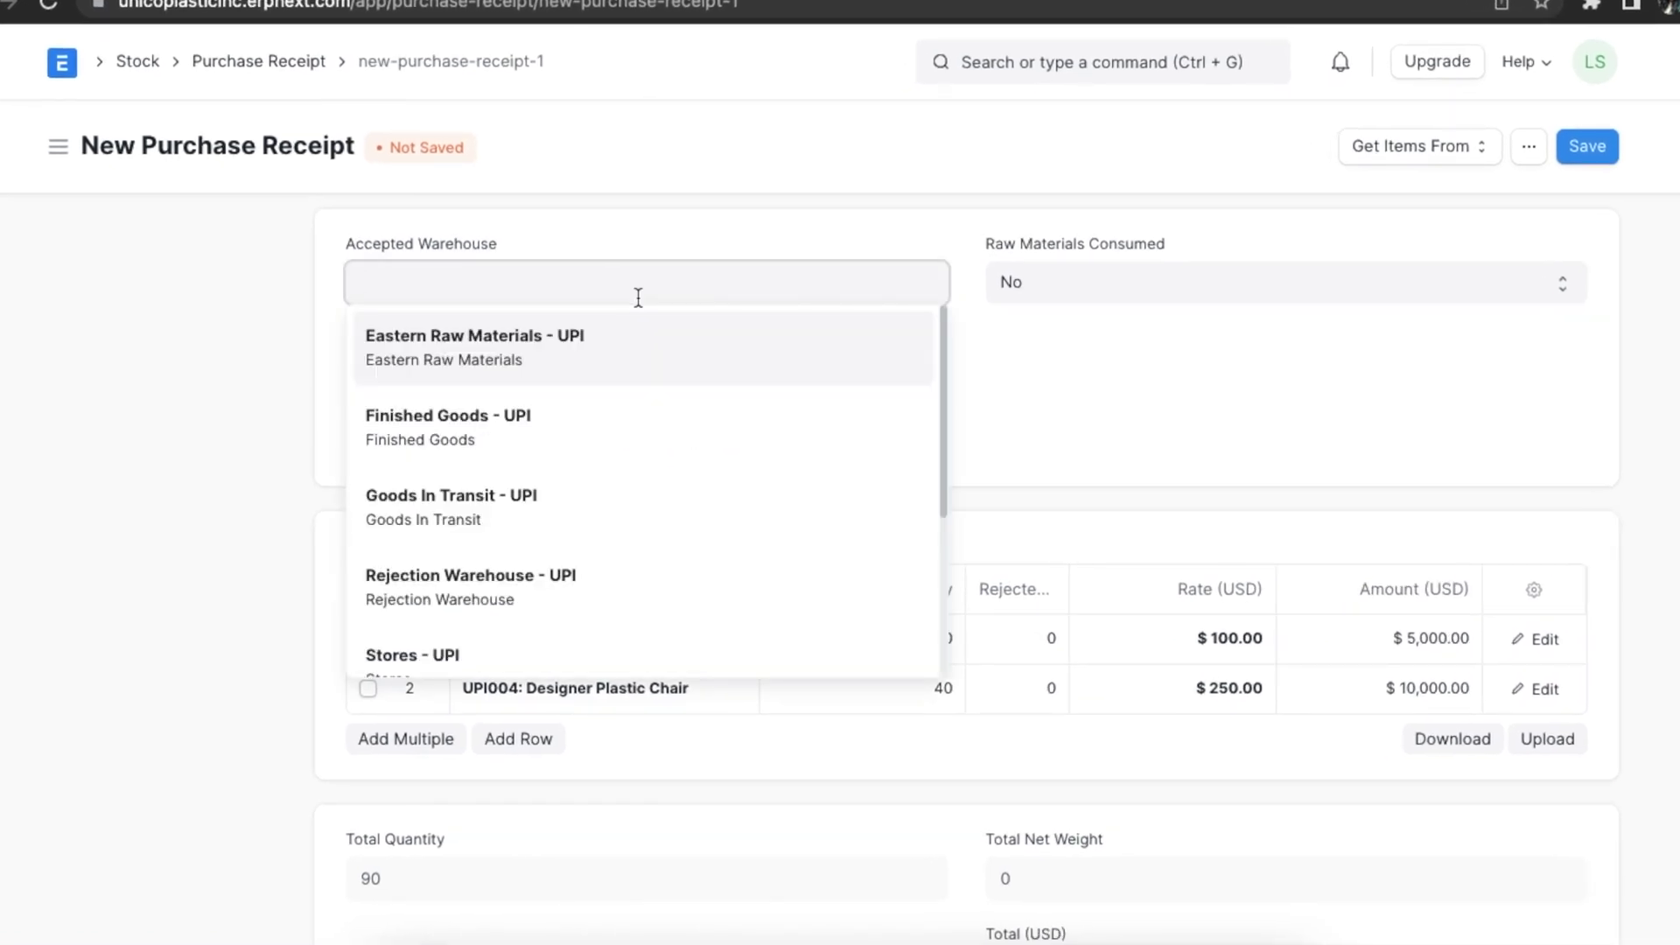
Step: Choose Finished Goods - UPI as accepted and Rejection Warehouse - UPI as rejected warehouse
{"action": "left_click", "coordinate": [631, 448]}
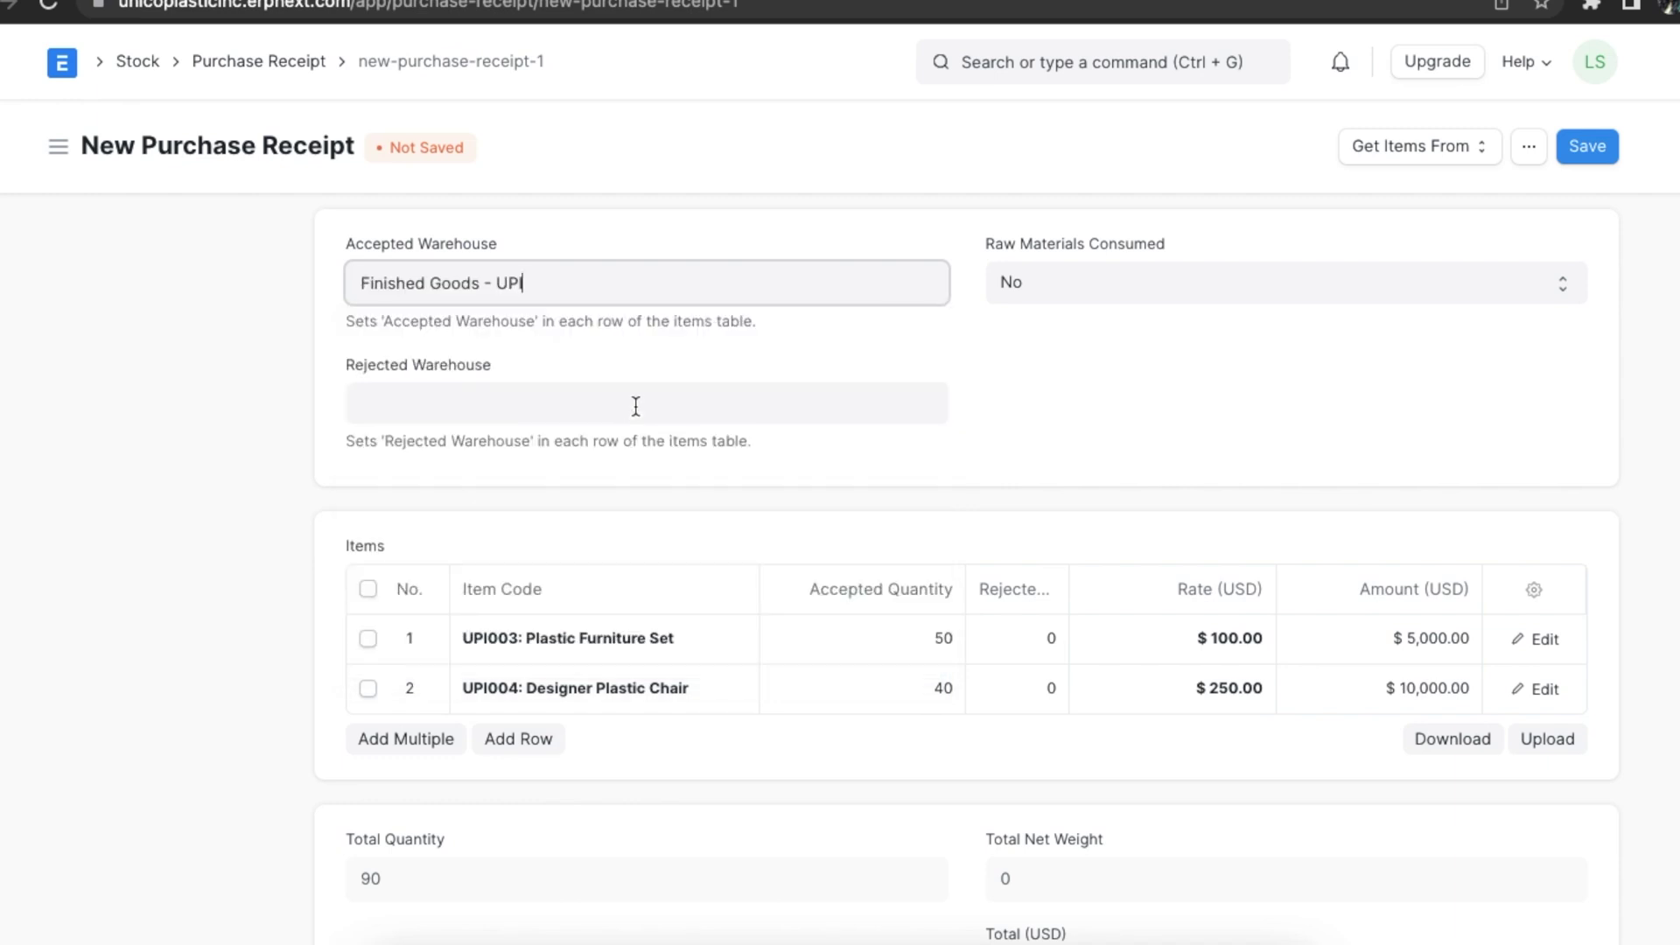
{"action": "left_click", "coordinate": [636, 406]}
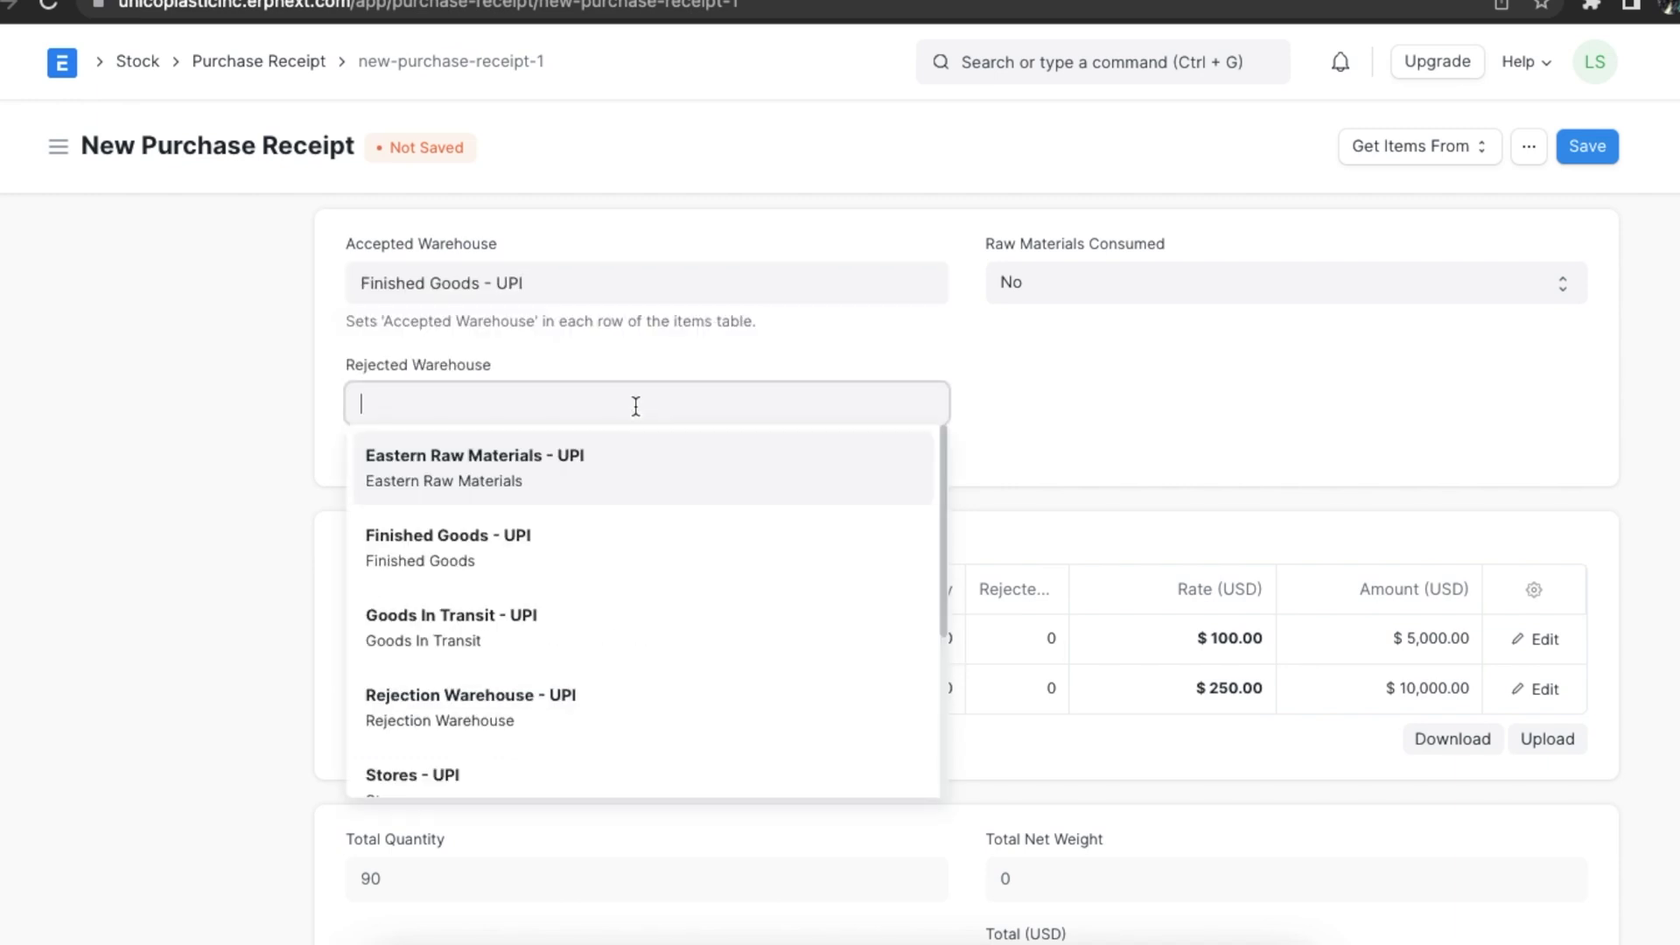
{"action": "left_click", "coordinate": [586, 710]}
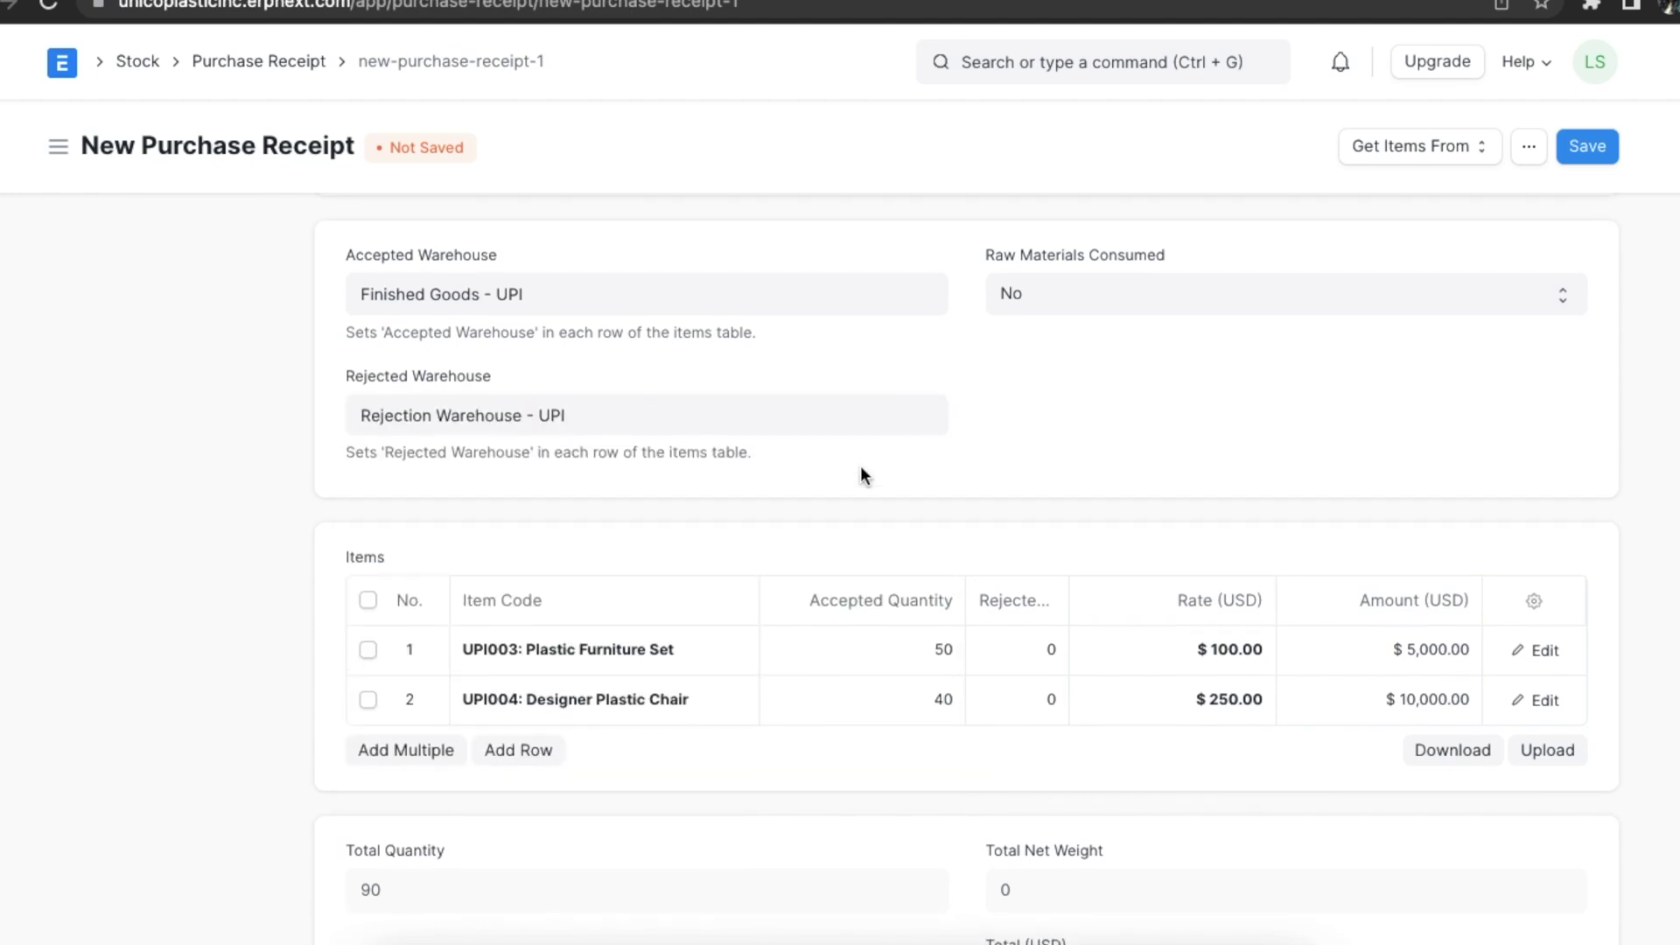
{"action": "scroll", "coordinate": [859, 476], "scroll_direction": "up", "scroll_amount": 1}
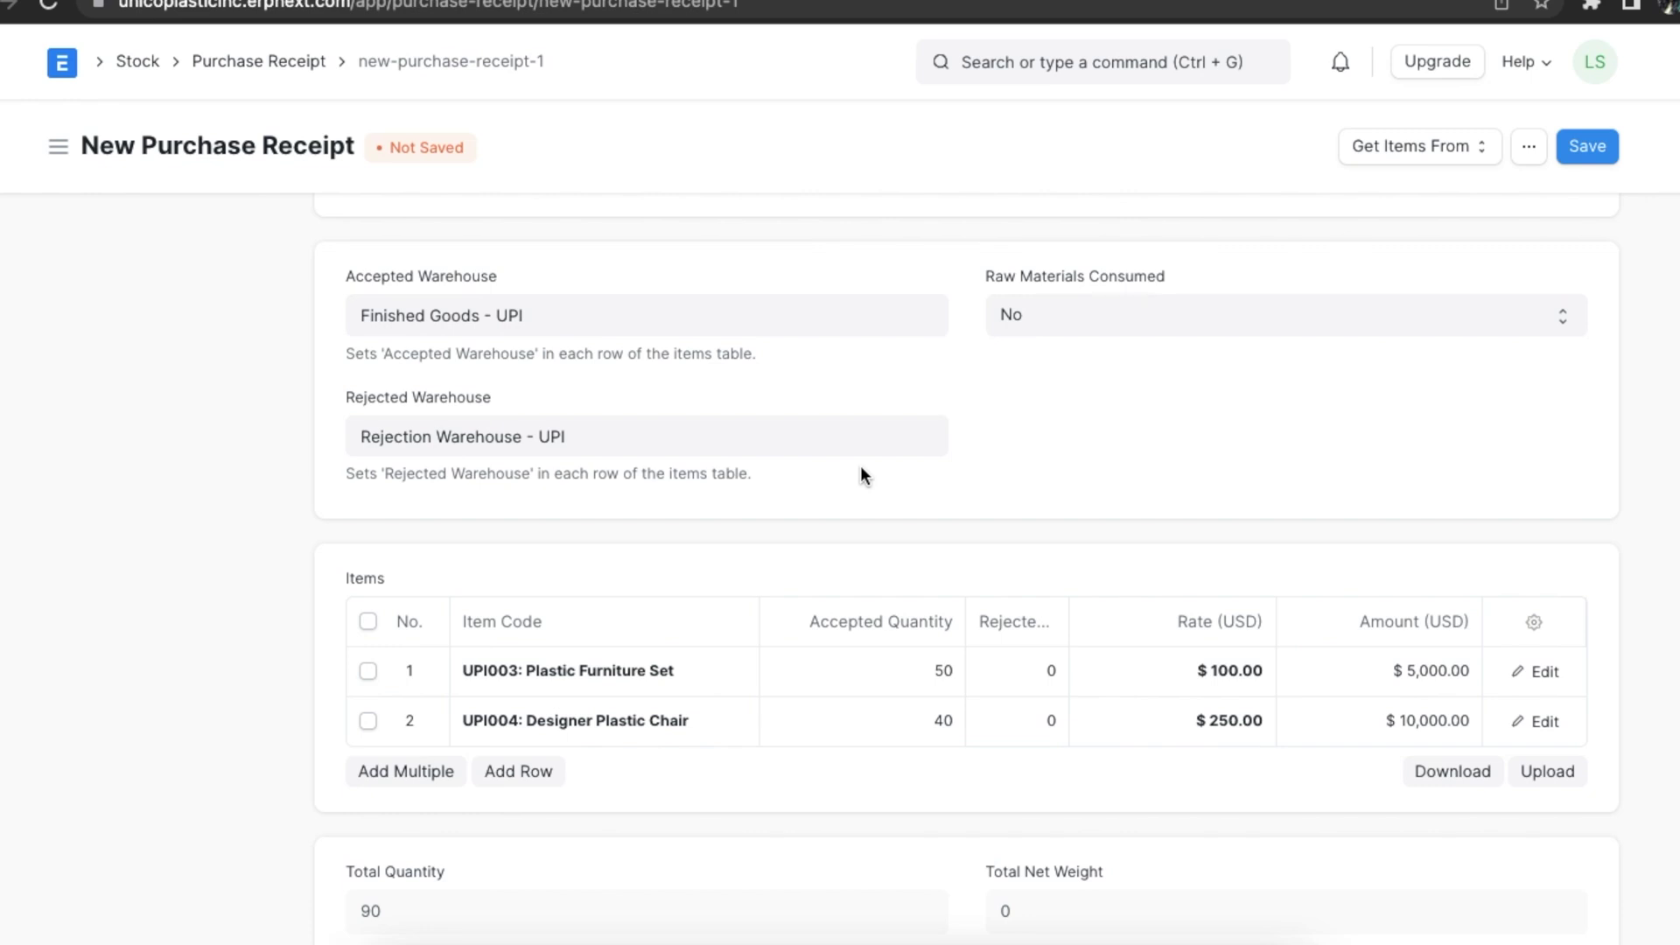
{"action": "left_click", "coordinate": [1545, 674]}
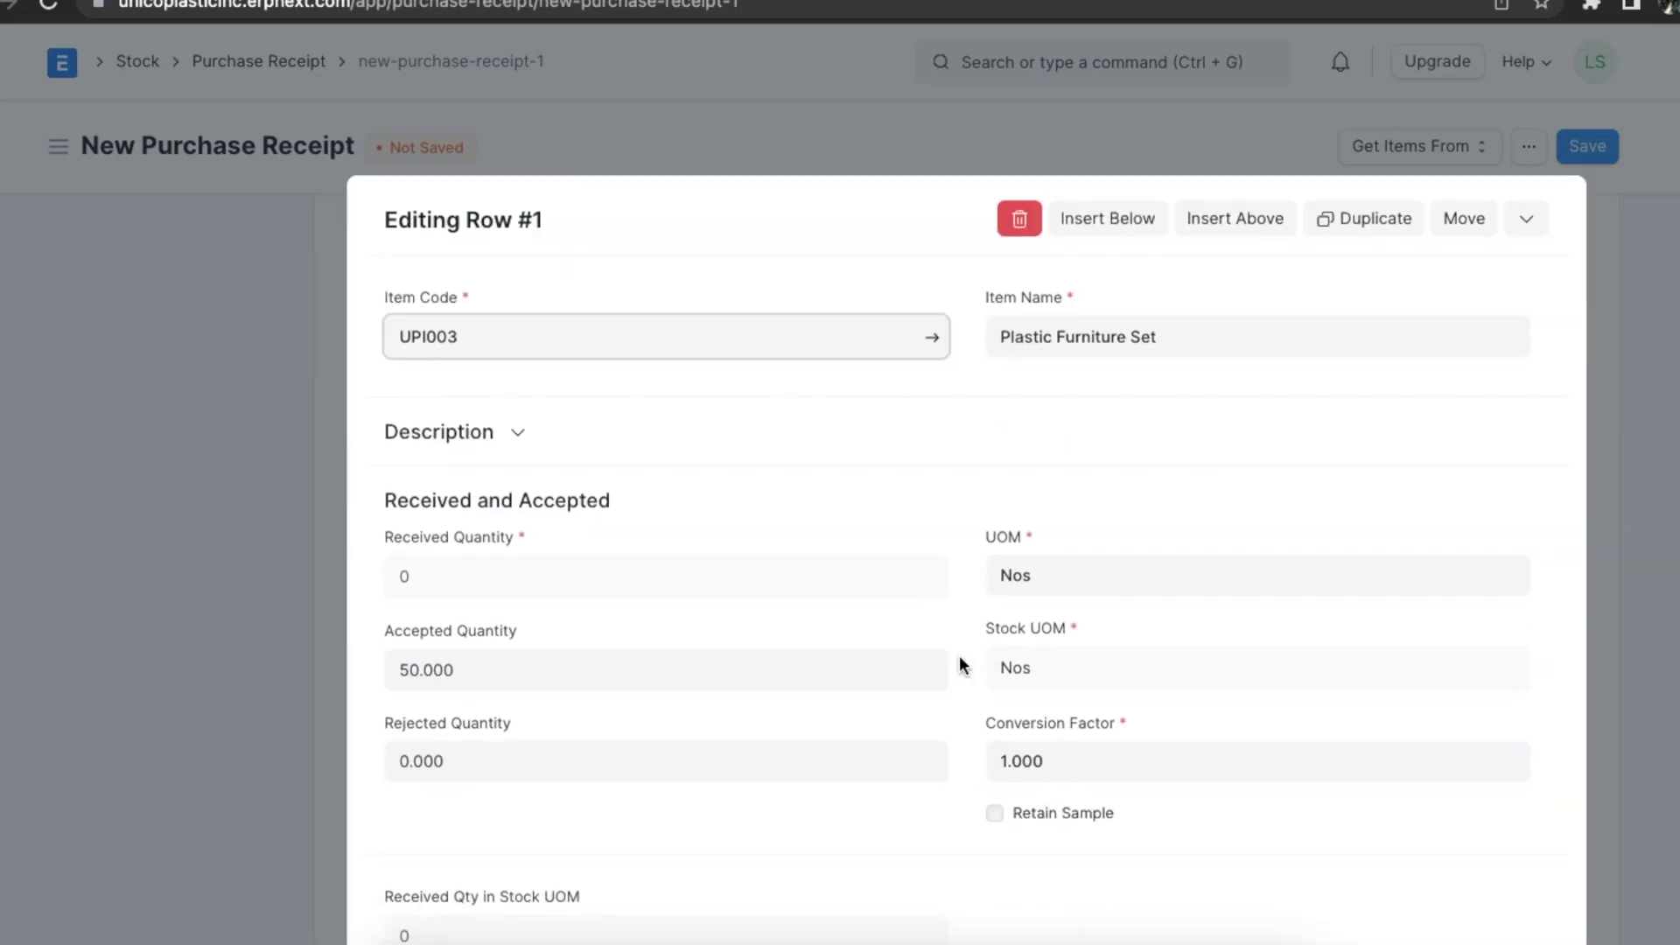
{"action": "scroll", "coordinate": [962, 665], "scroll_direction": "down", "scroll_amount": 5}
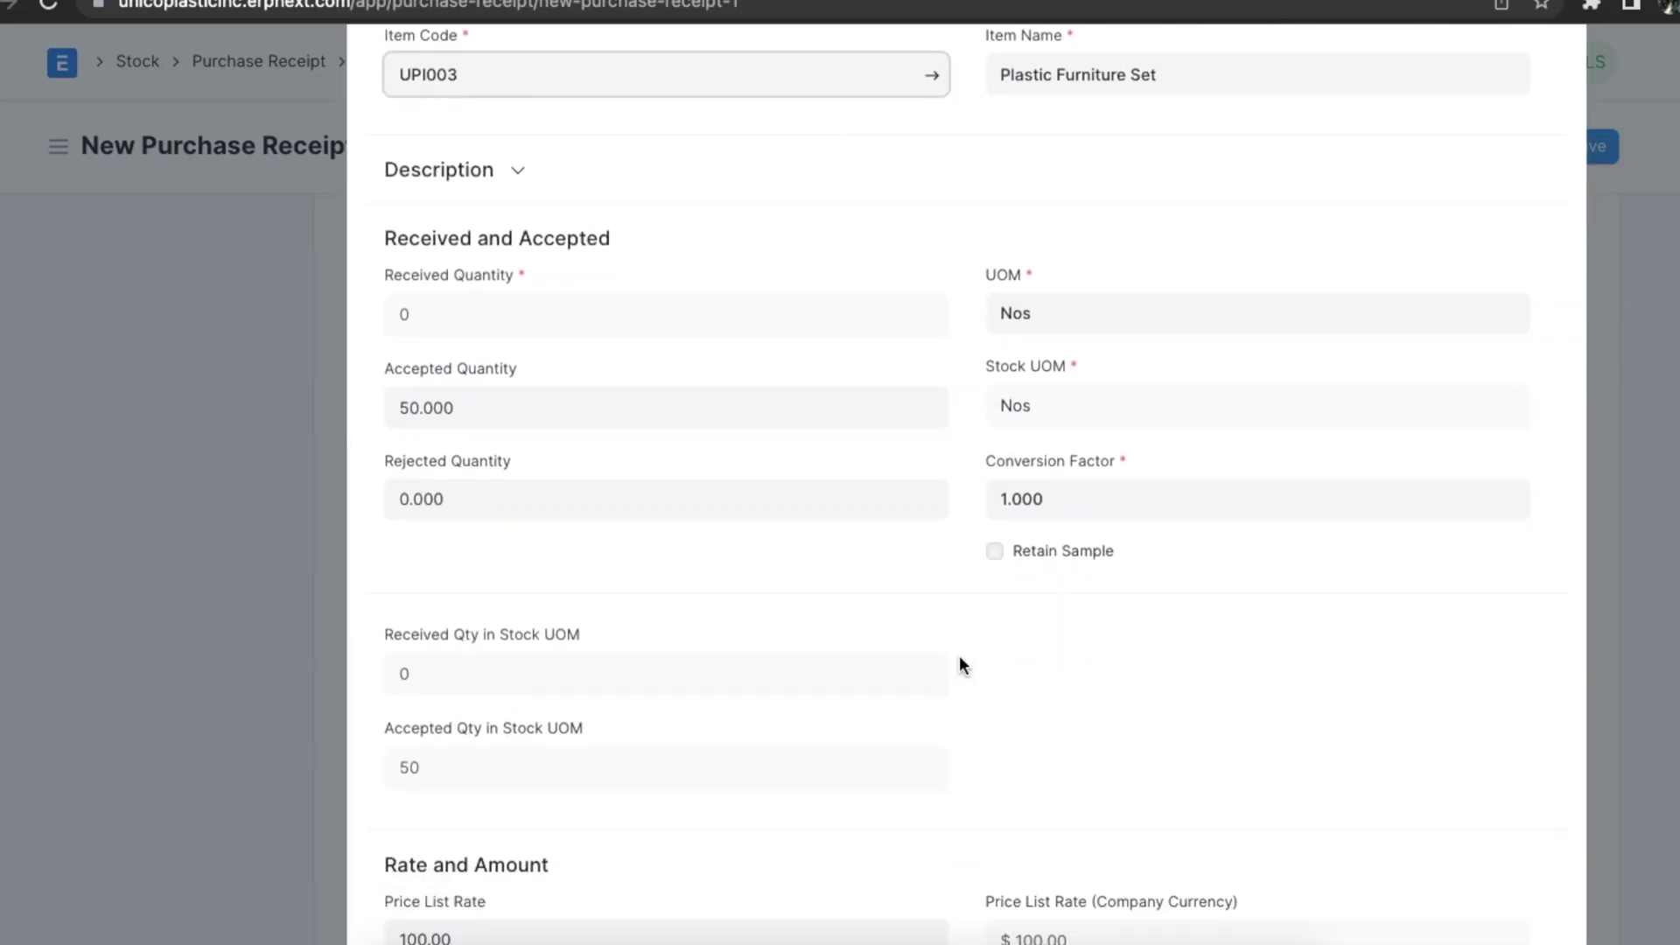
{"action": "scroll", "coordinate": [960, 660], "scroll_direction": "down", "scroll_amount": 20}
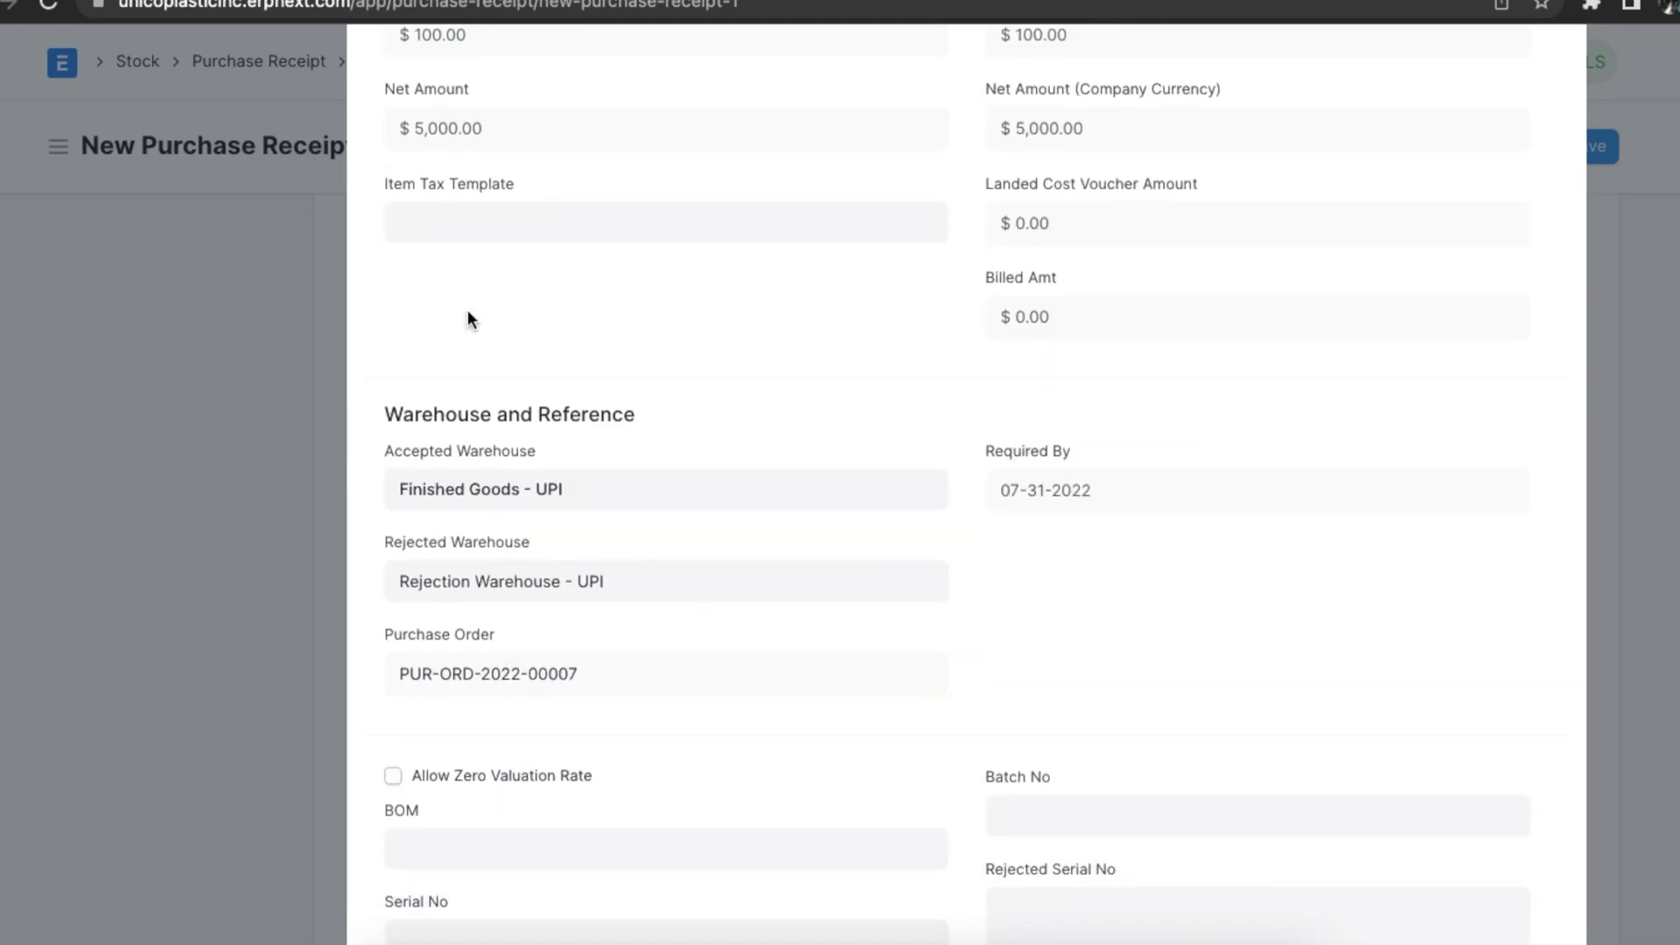
{"action": "left_click", "coordinate": [246, 522]}
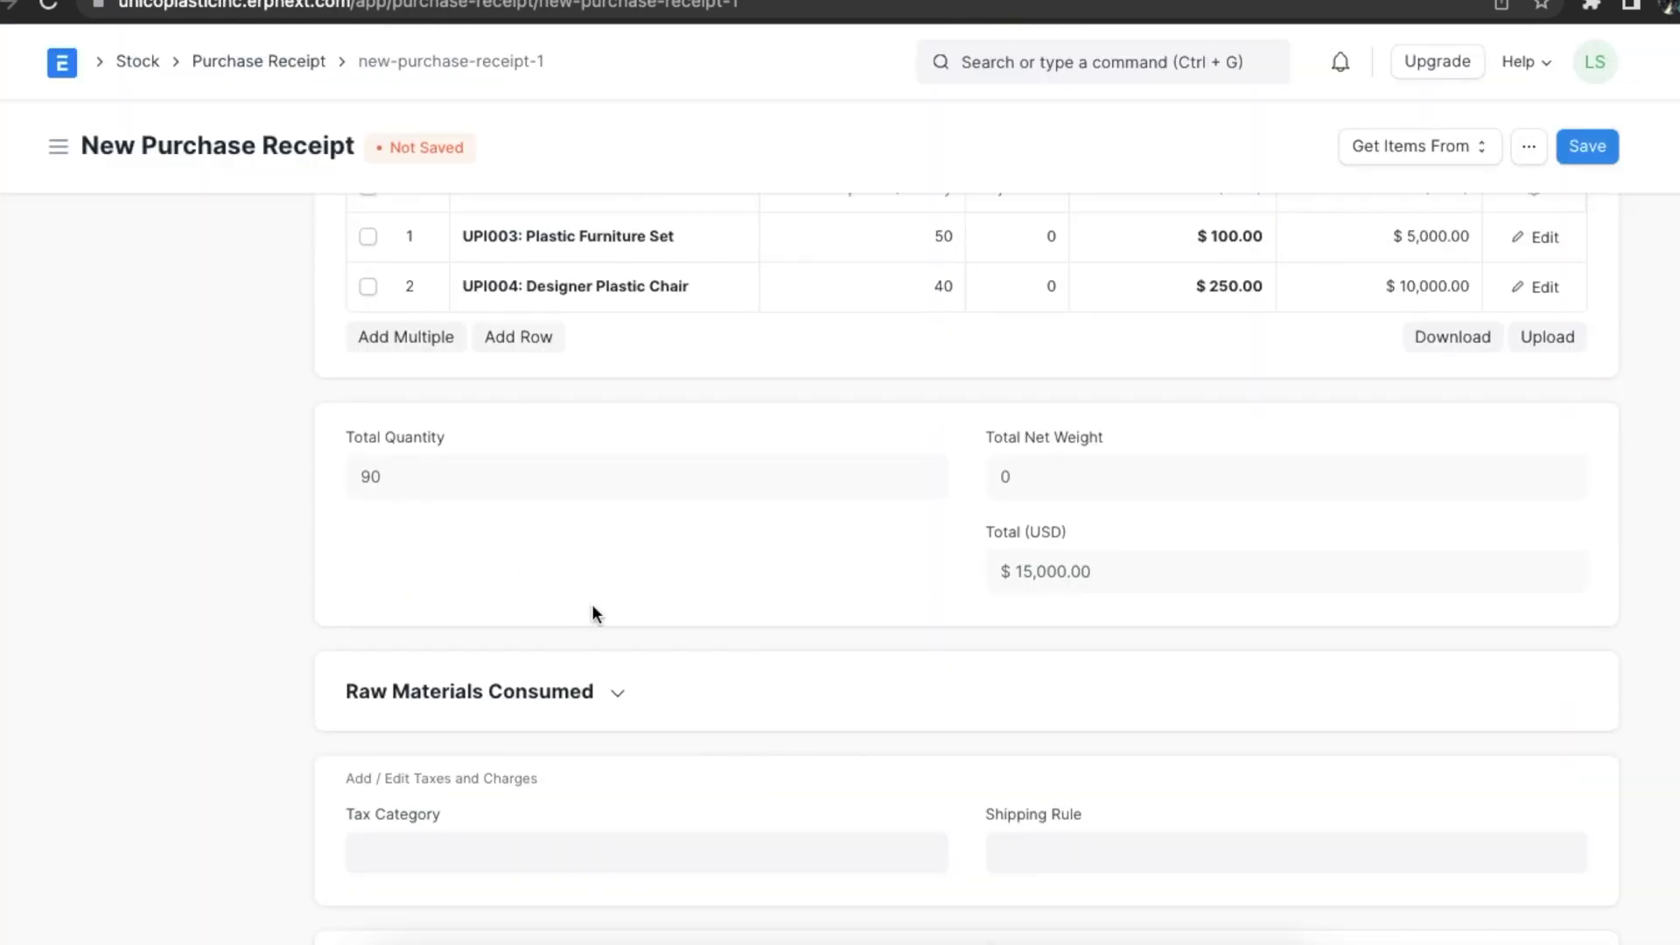
Step: Set the receipt's cost center to Main - UPI and branch to Cleveland
{"action": "scroll", "coordinate": [593, 611], "scroll_direction": "up", "scroll_amount": 6}
{"action": "scroll", "coordinate": [592, 611], "scroll_direction": "up", "scroll_amount": 5}
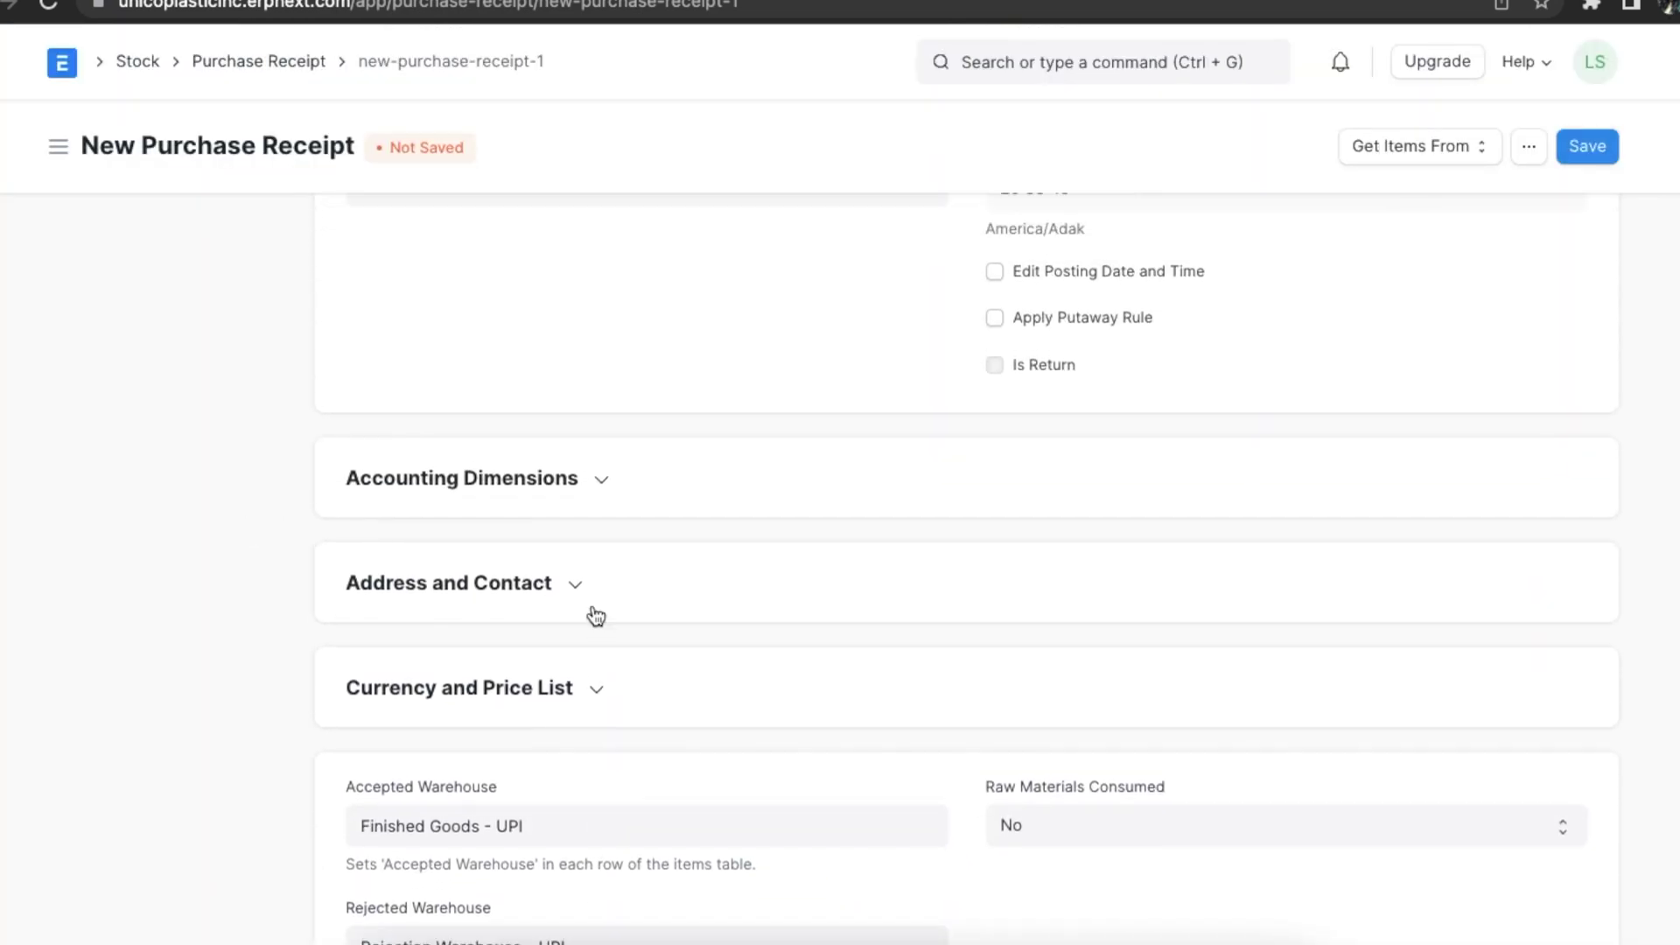
{"action": "left_click", "coordinate": [602, 481]}
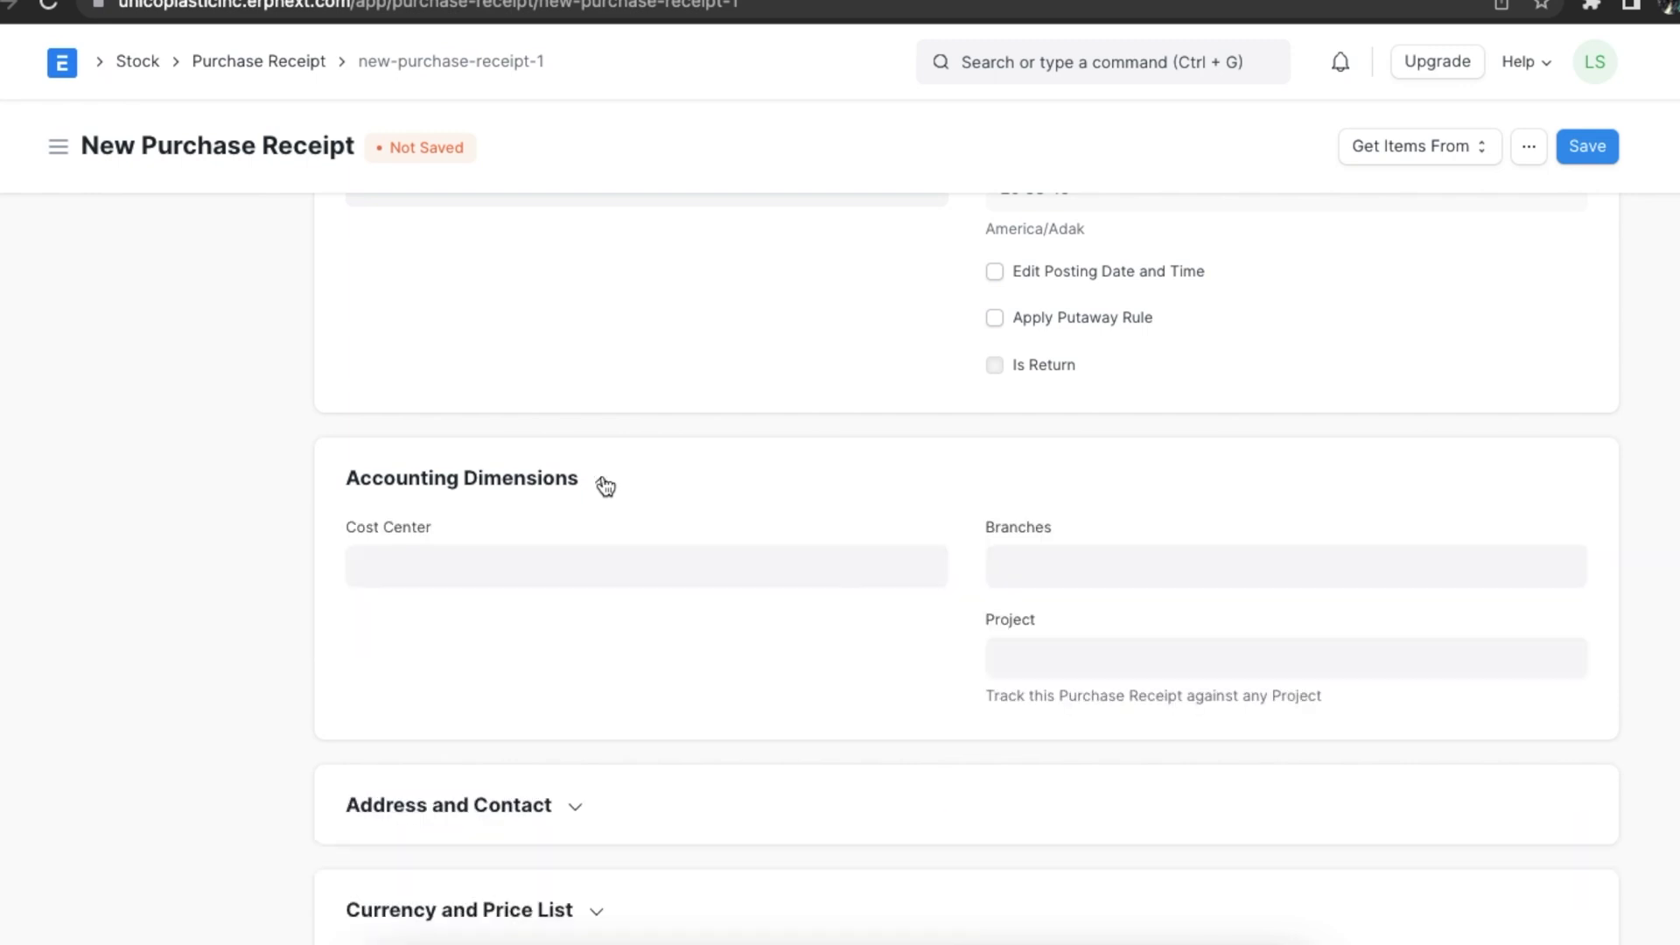
{"action": "left_click", "coordinate": [588, 559]}
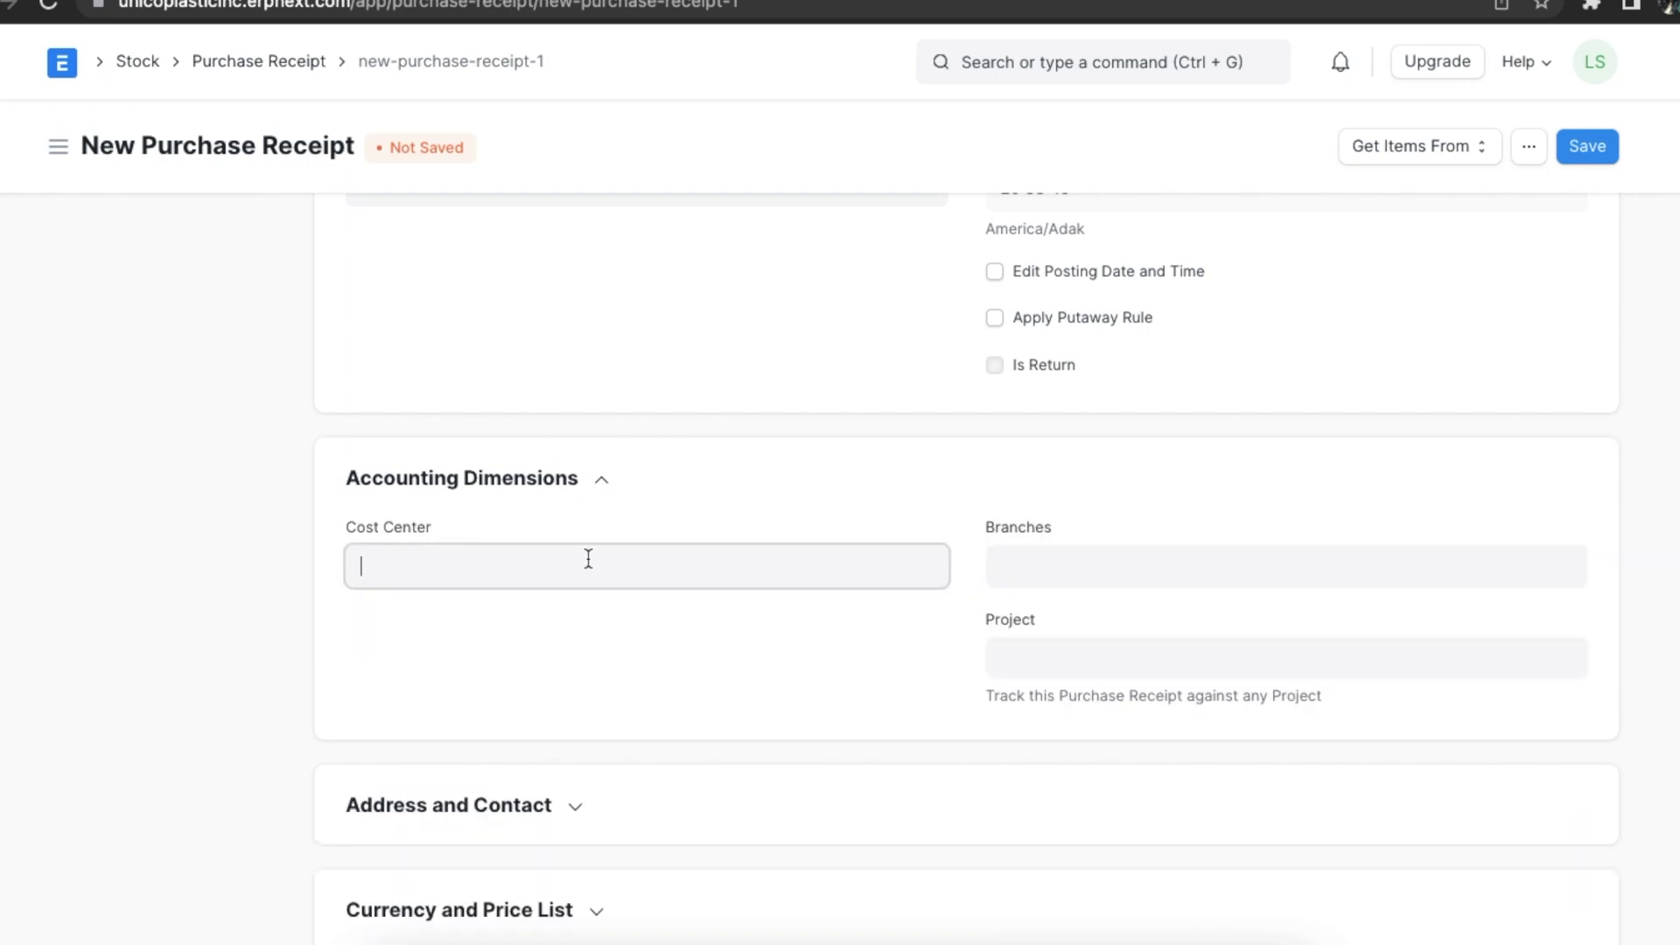
{"action": "left_click", "coordinate": [570, 645]}
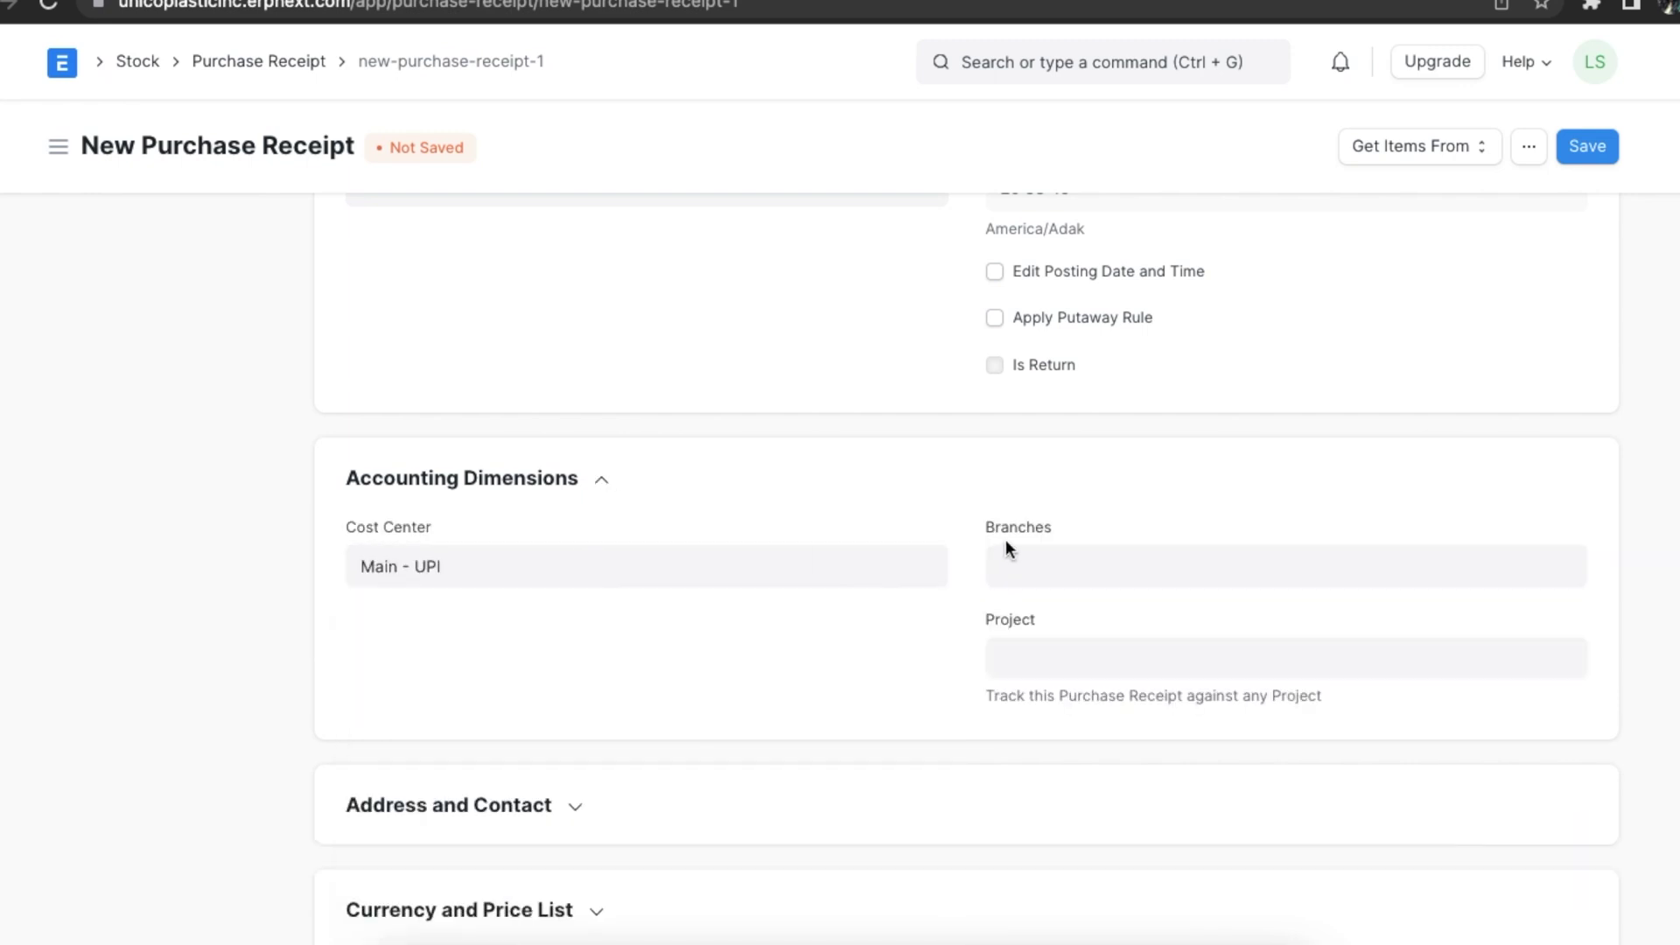
{"action": "left_click", "coordinate": [1010, 568]}
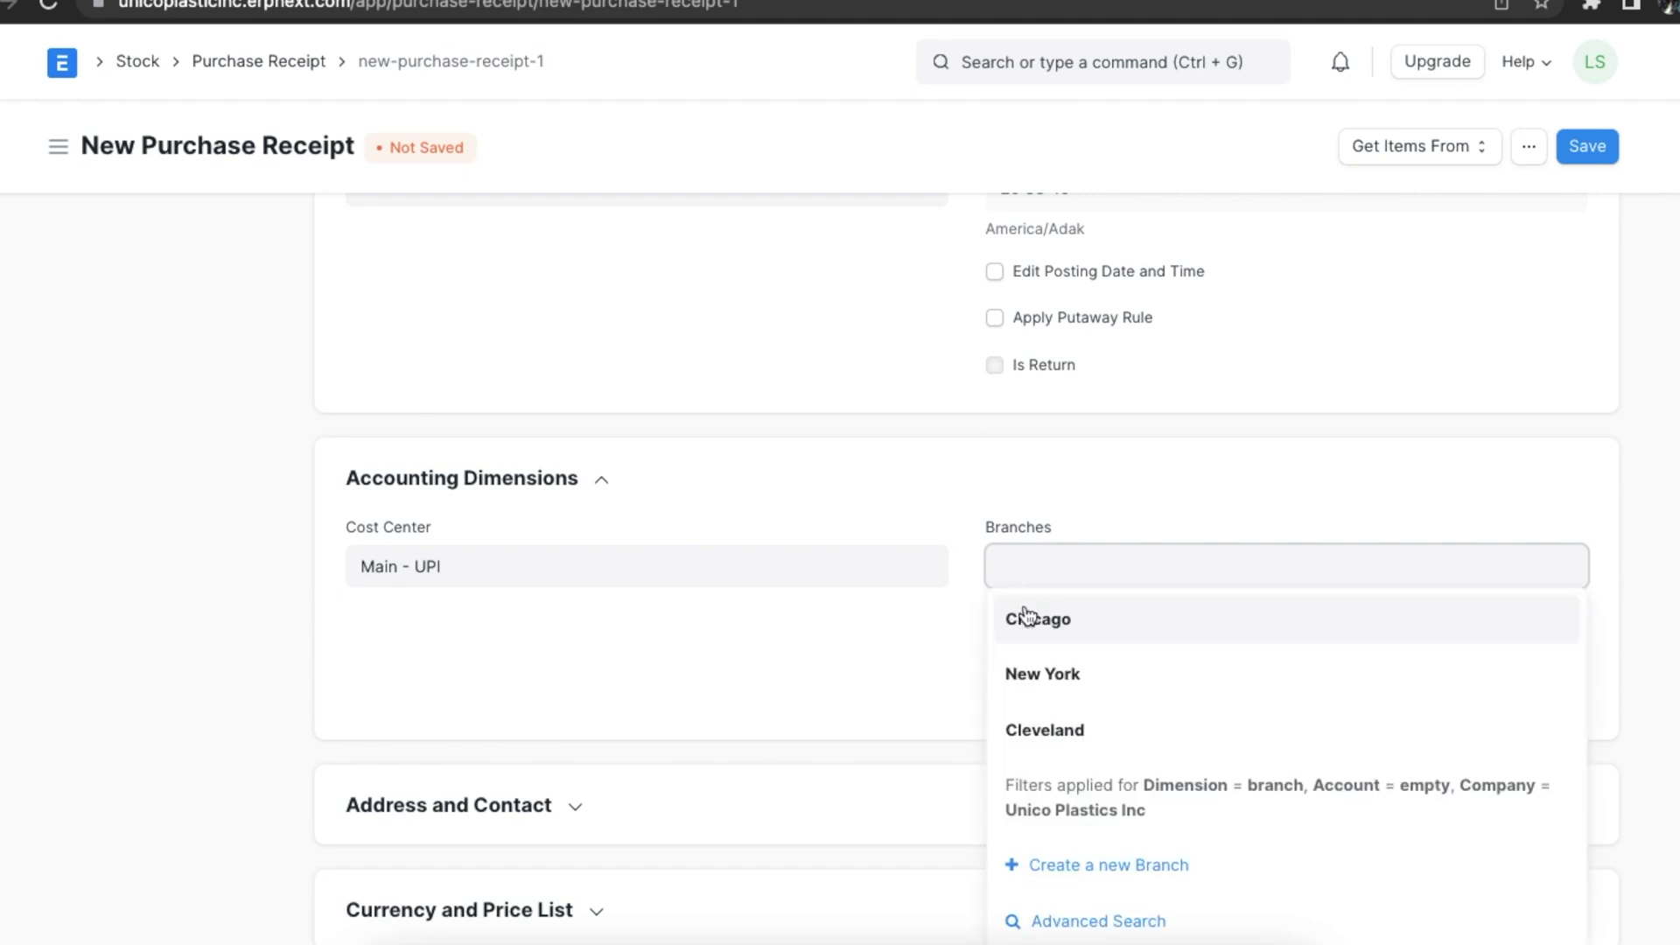
{"action": "left_click", "coordinate": [1040, 725]}
Step: Use Innovative Inc.-Billing as supplier address and pick the supplier's contact person
{"action": "scroll", "coordinate": [1045, 715], "scroll_direction": "down", "scroll_amount": 2}
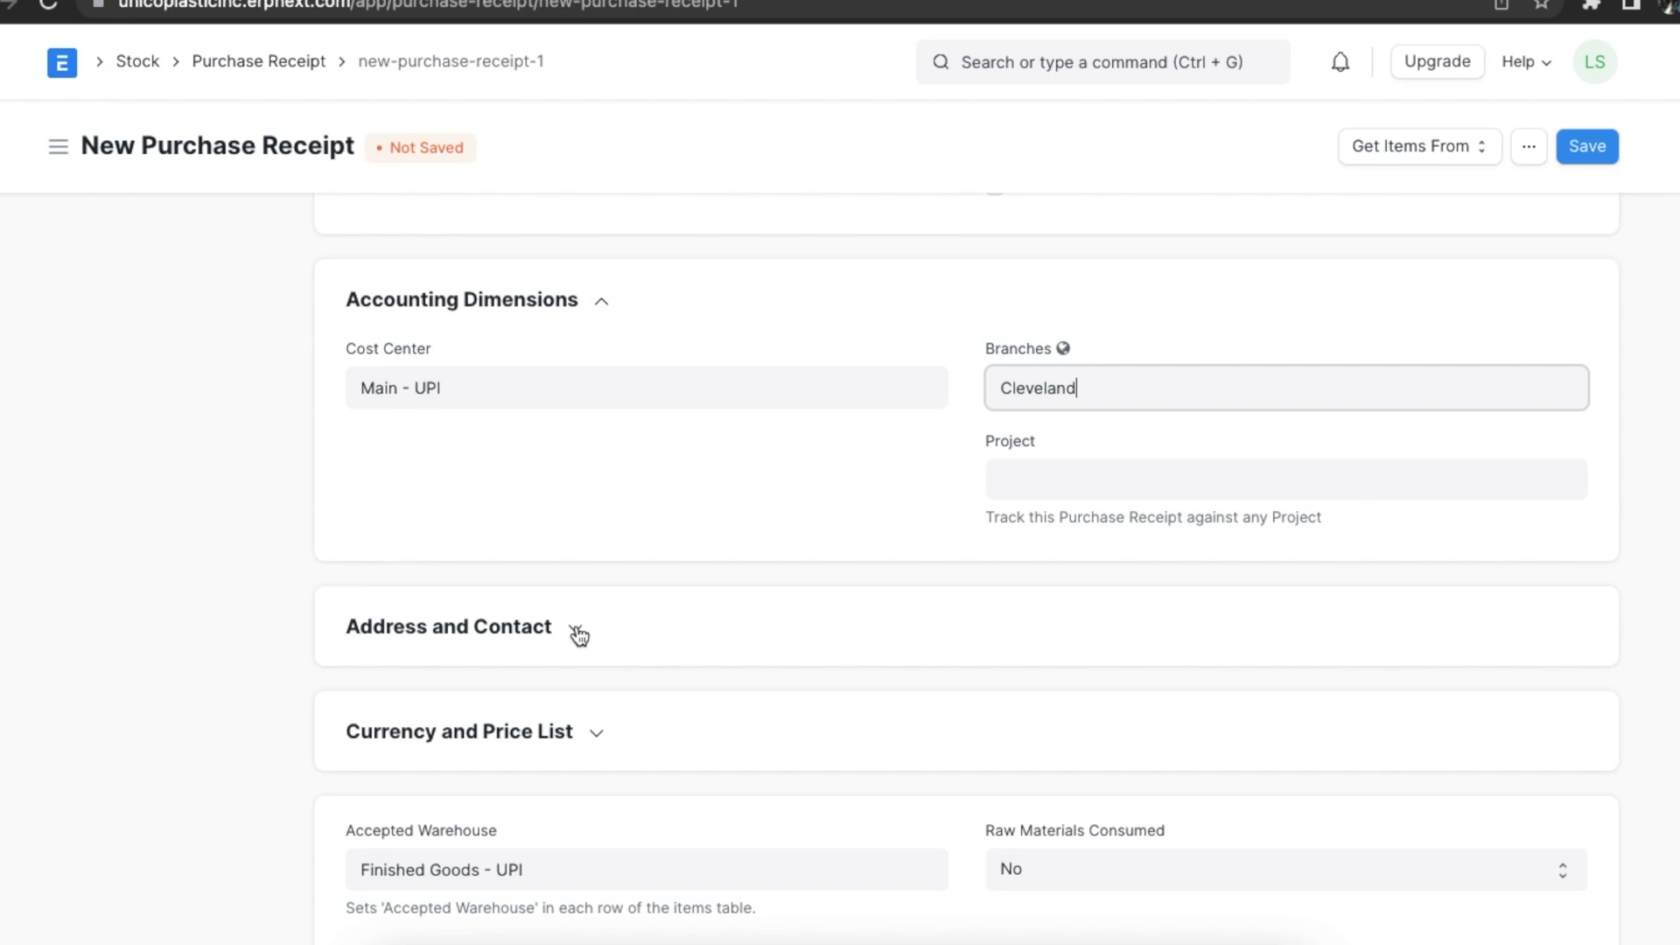
{"action": "left_click", "coordinate": [578, 632]}
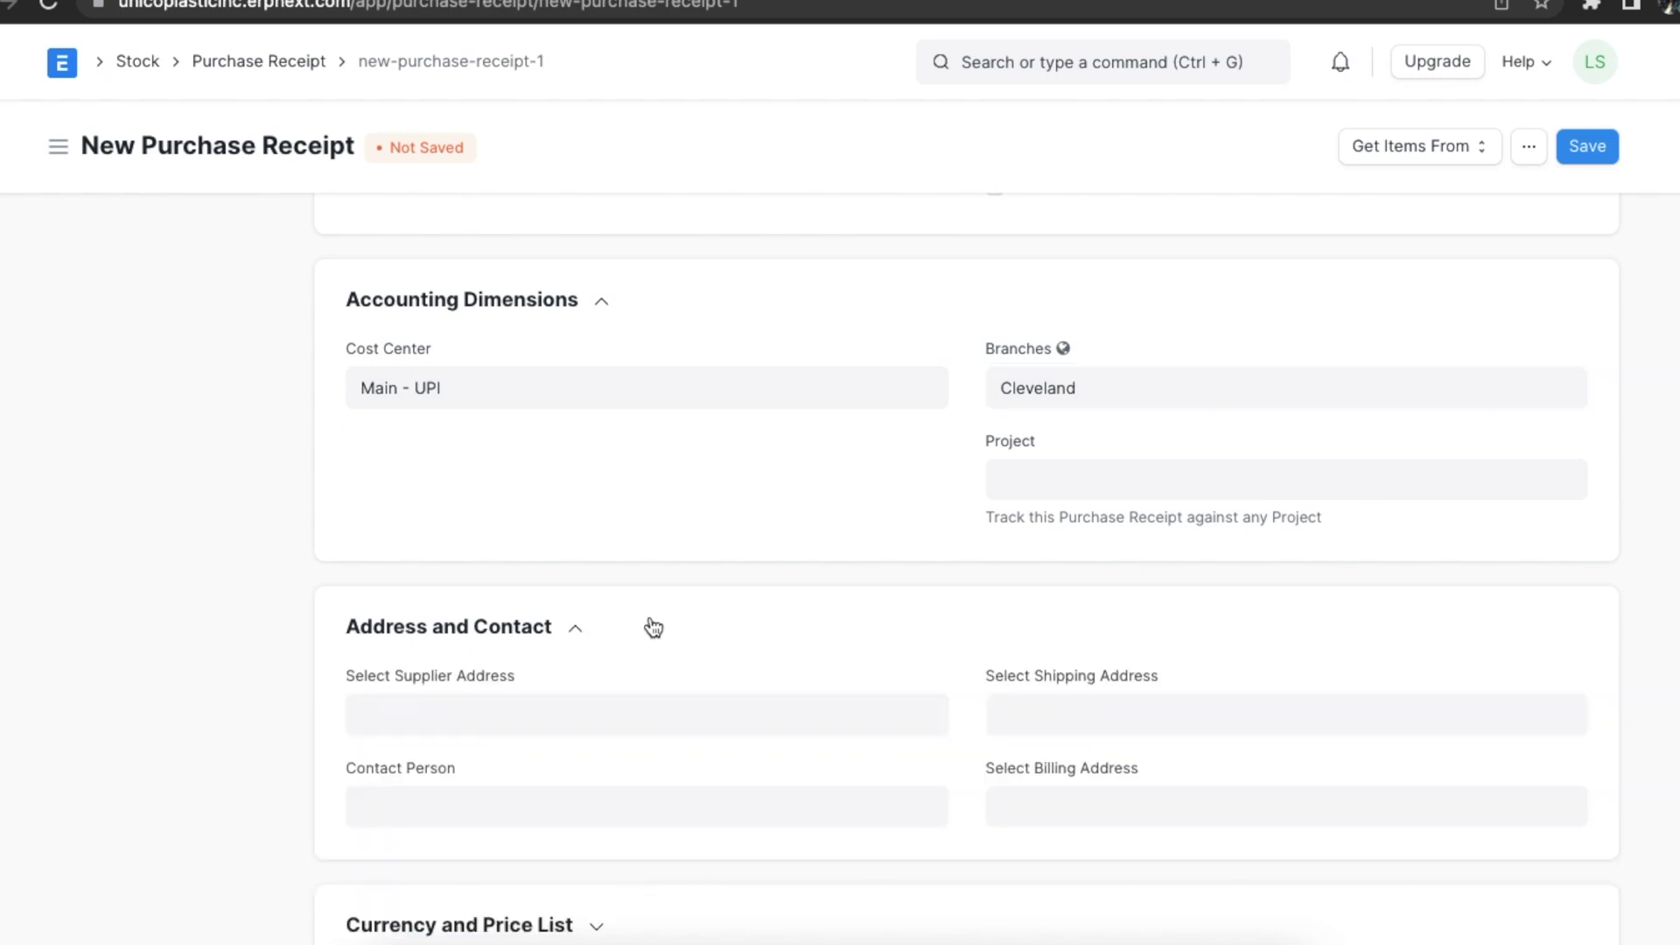
{"action": "scroll", "coordinate": [765, 626], "scroll_direction": "down", "scroll_amount": 2}
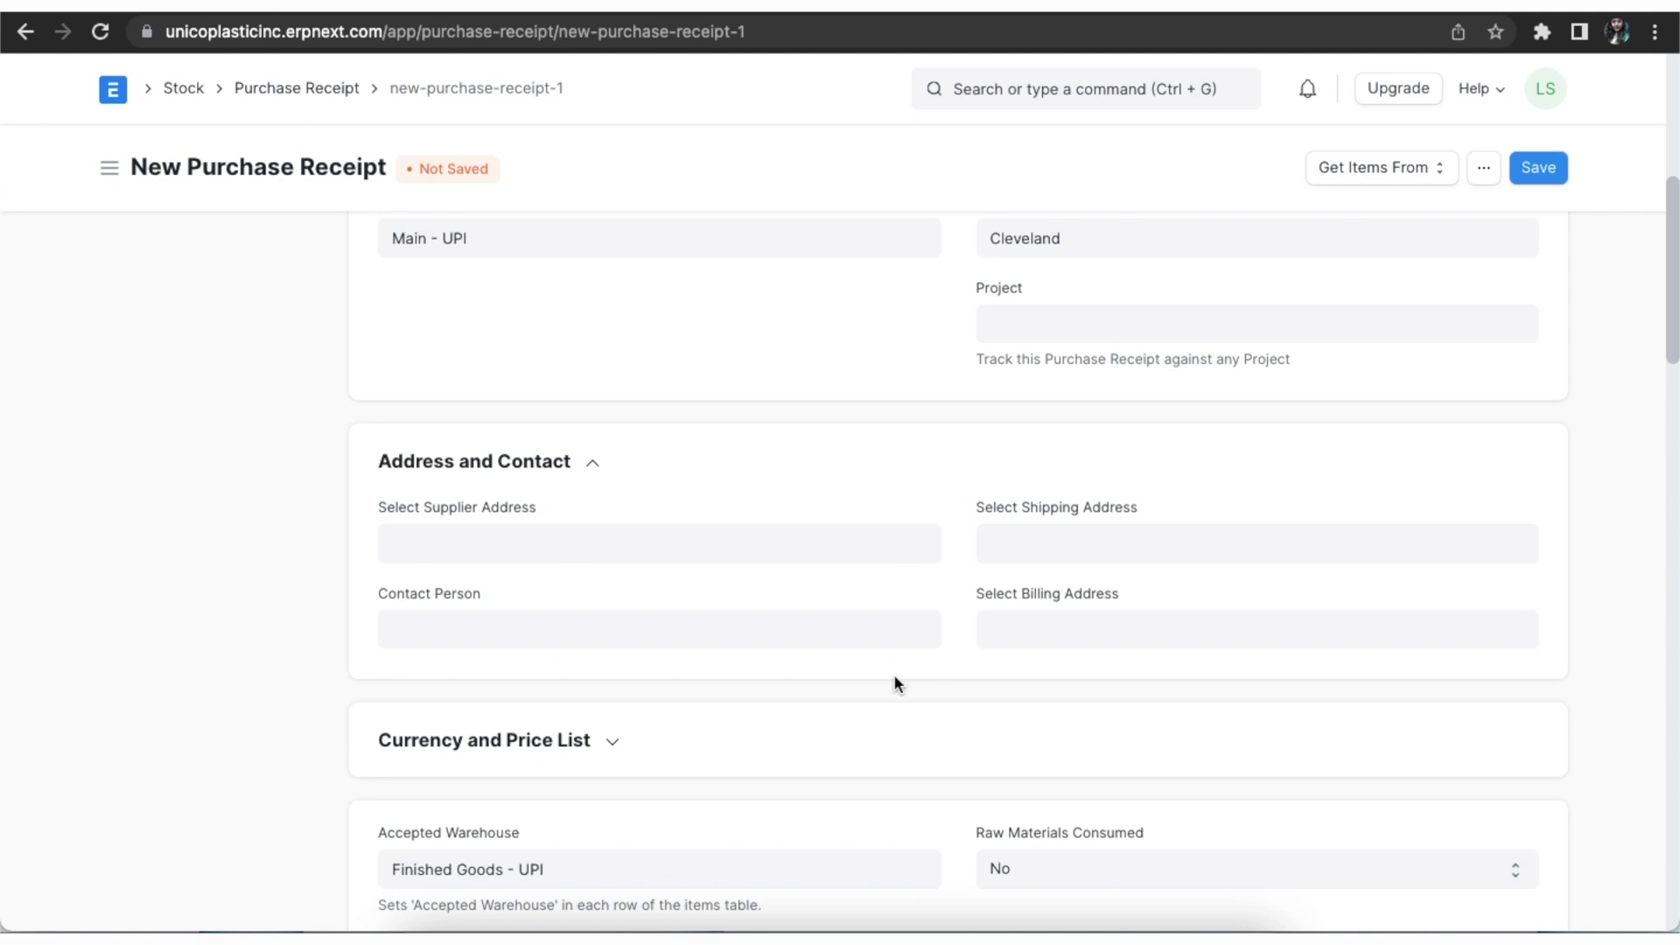
{"action": "left_click", "coordinate": [569, 553]}
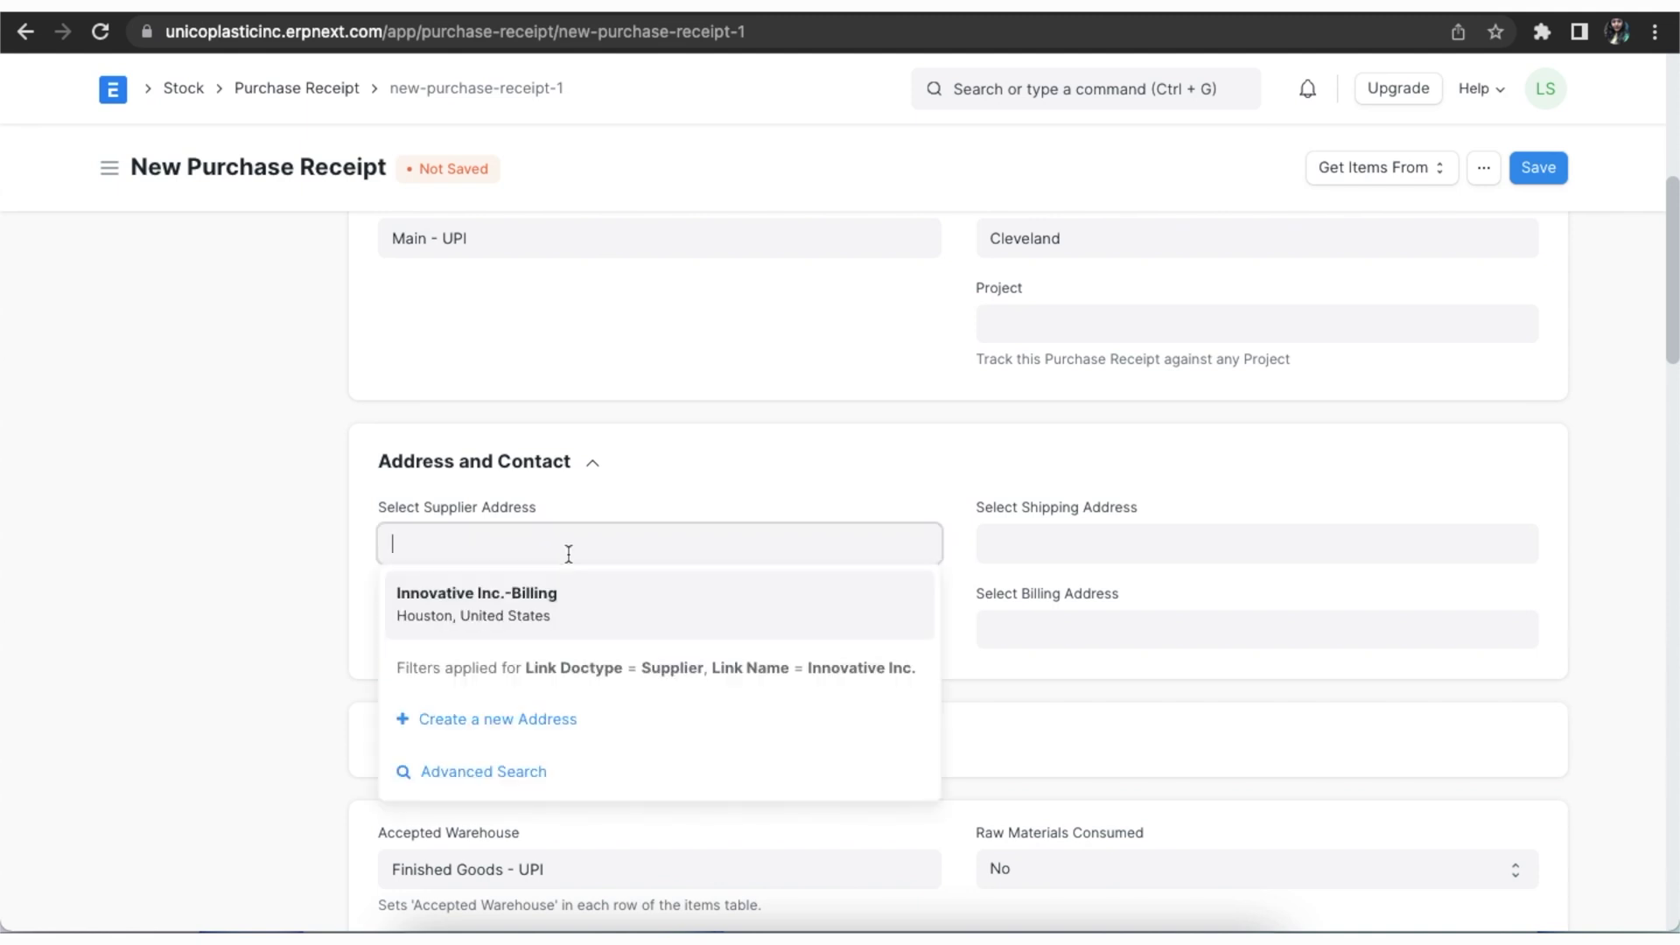
{"action": "left_click", "coordinate": [548, 603]}
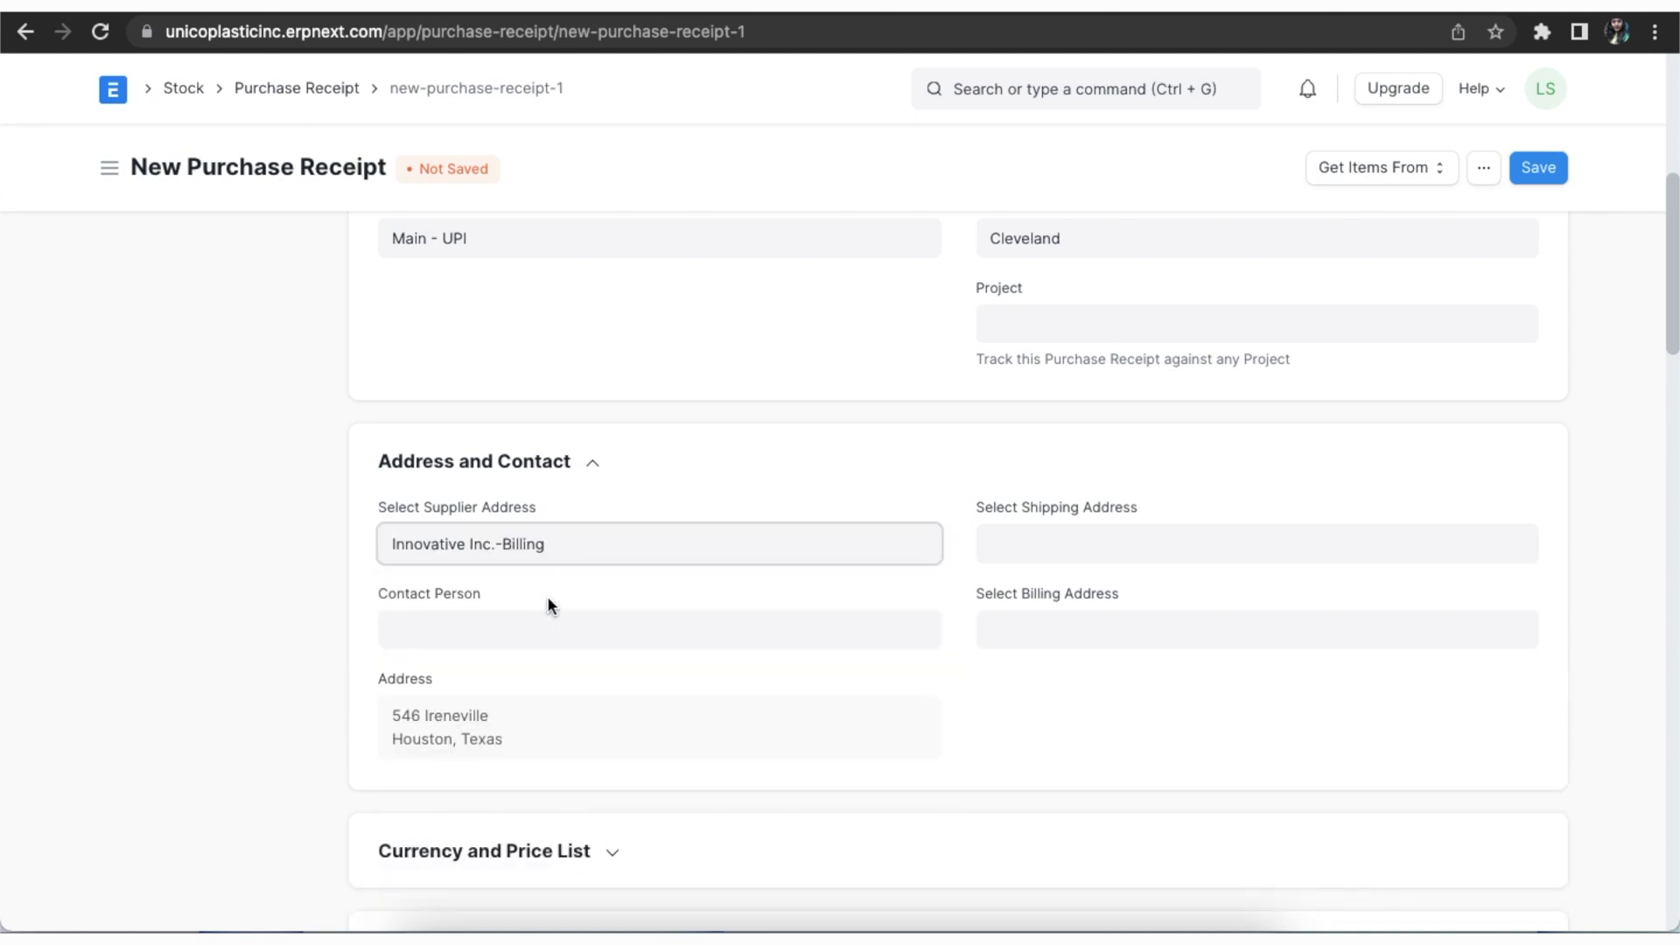
{"action": "left_click", "coordinate": [537, 625]}
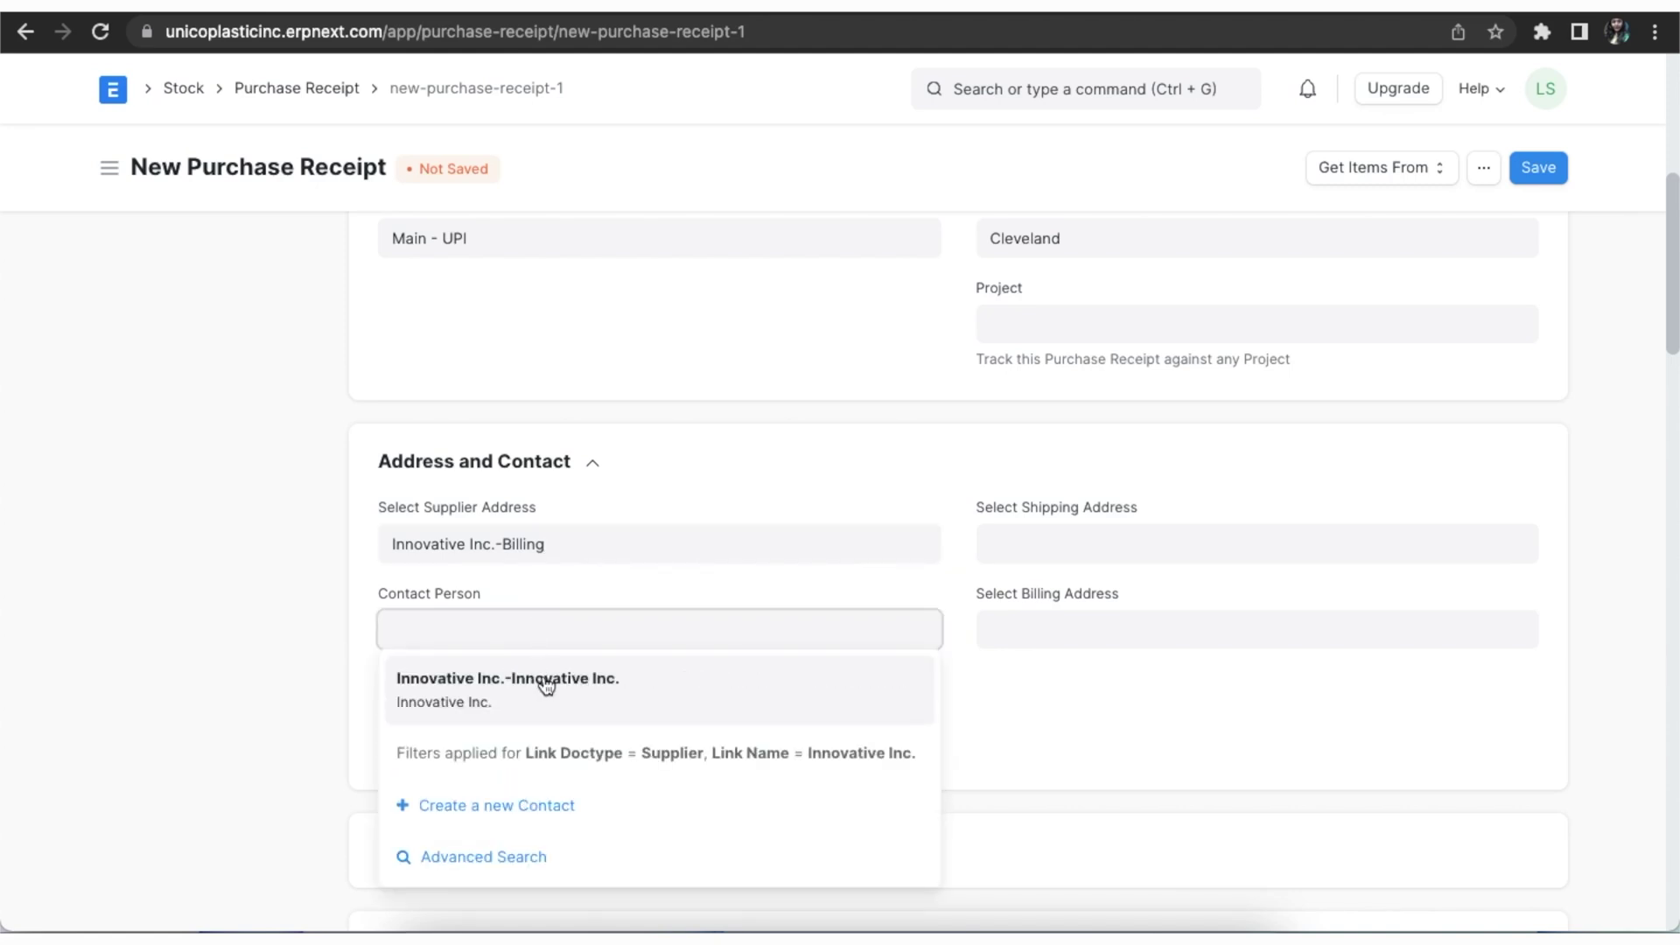
{"action": "left_click", "coordinate": [546, 685]}
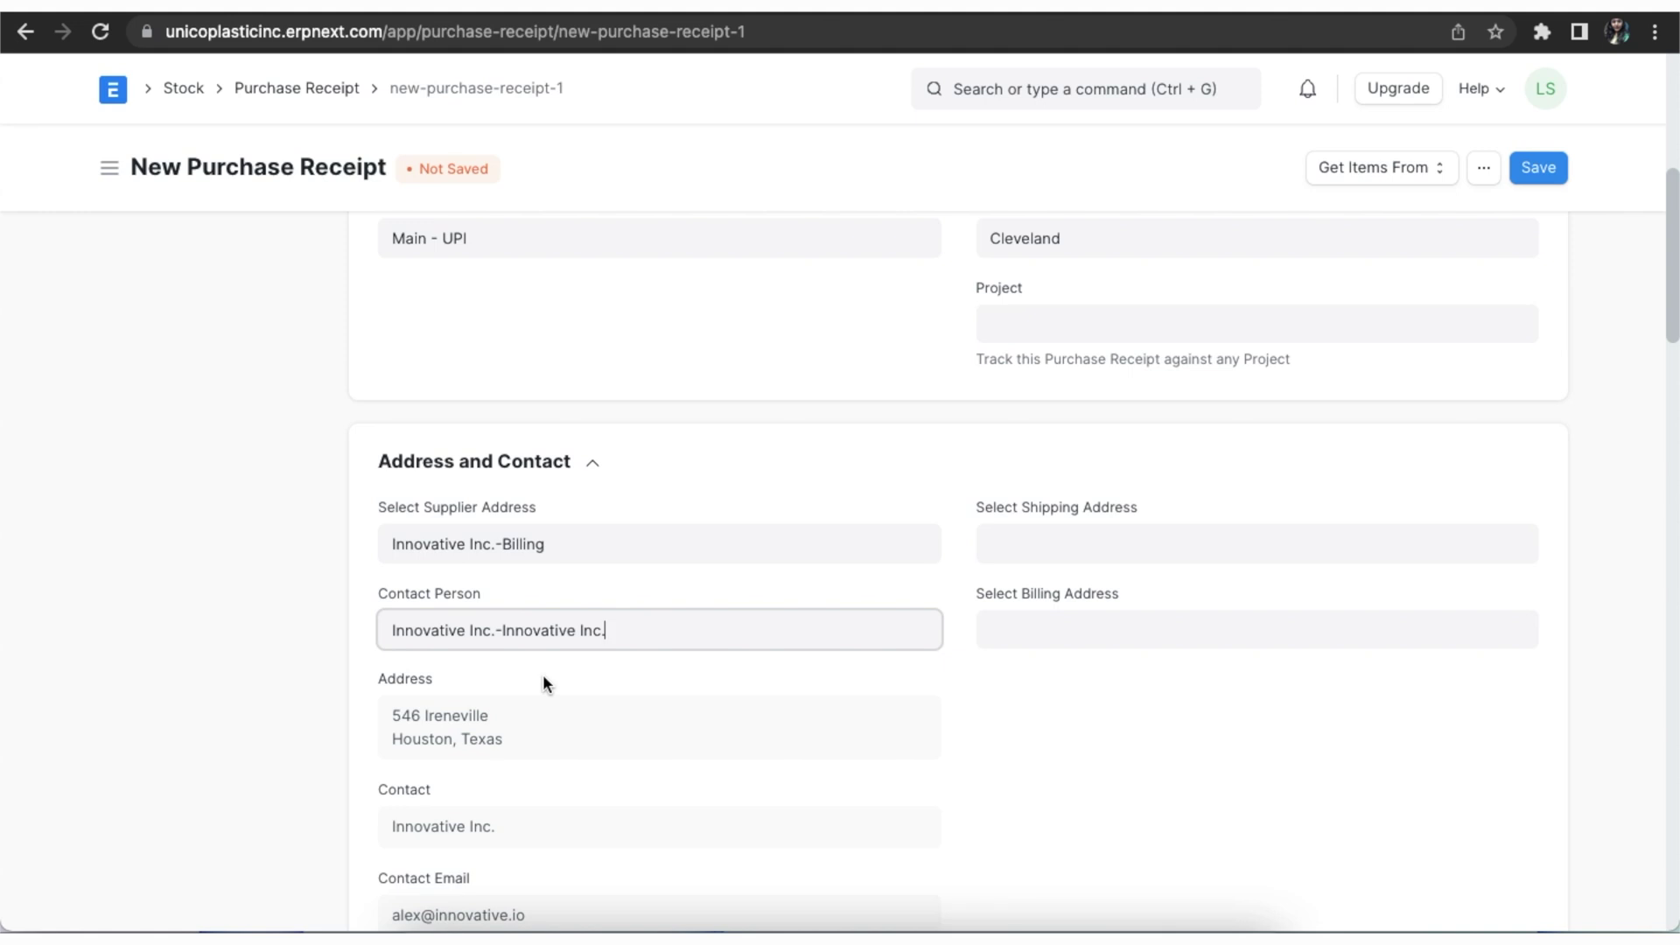
Step: Review the available shipping and billing addresses, then save the receipt as a draft
{"action": "scroll", "coordinate": [906, 749], "scroll_direction": "down", "scroll_amount": 1}
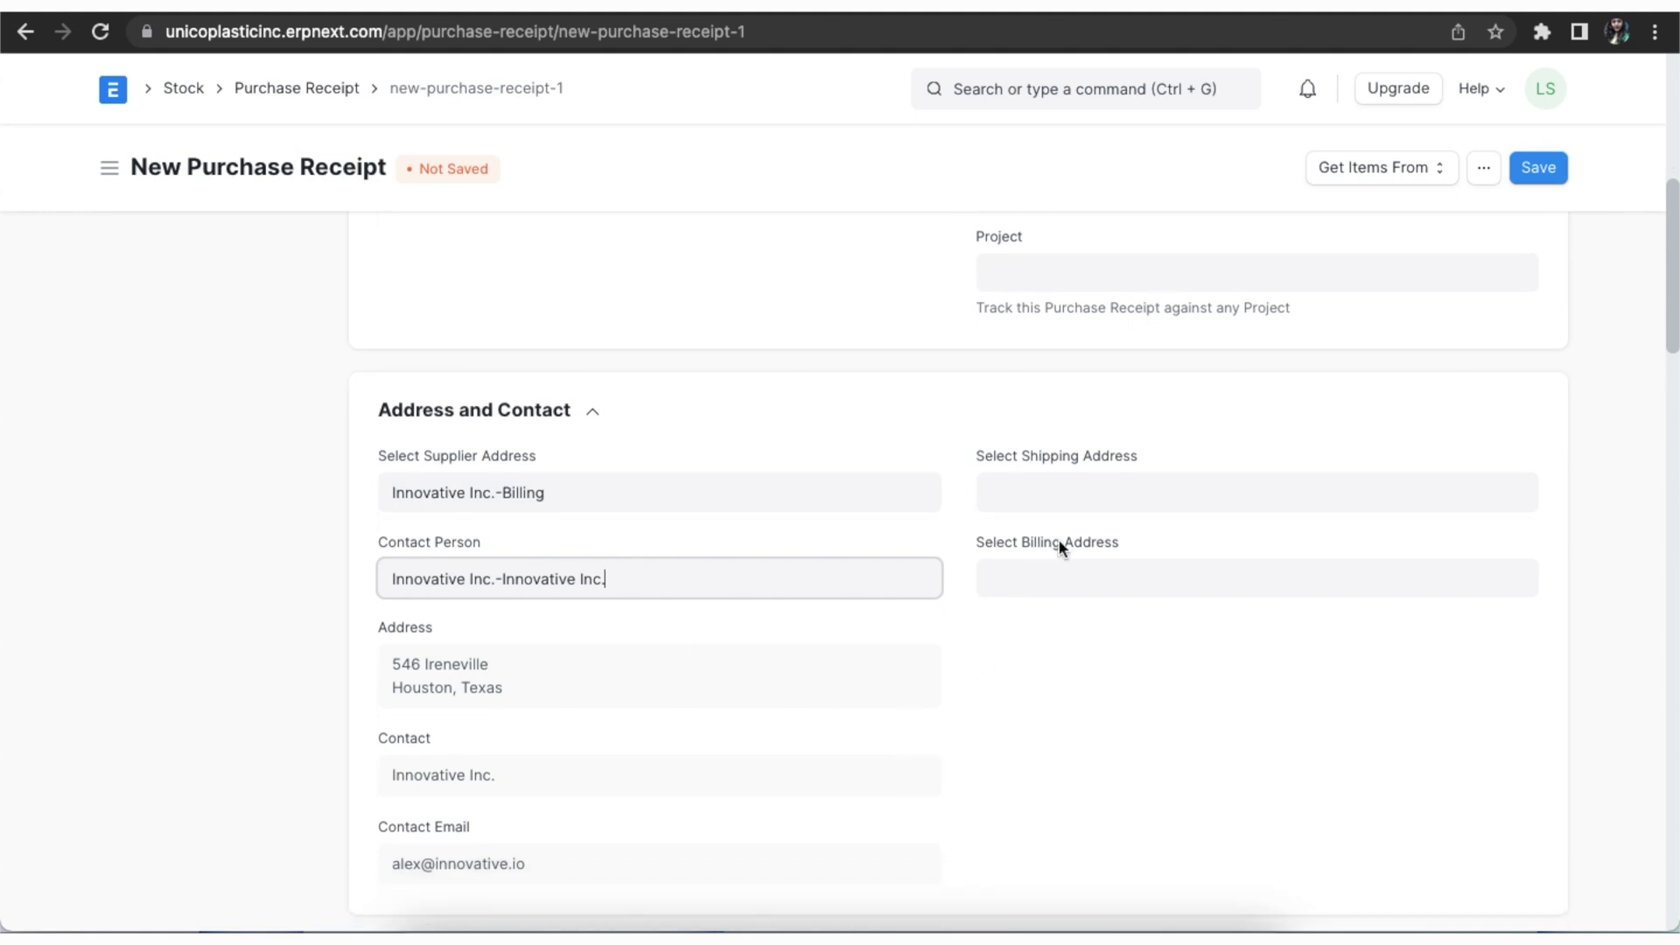
{"action": "left_click", "coordinate": [1066, 483]}
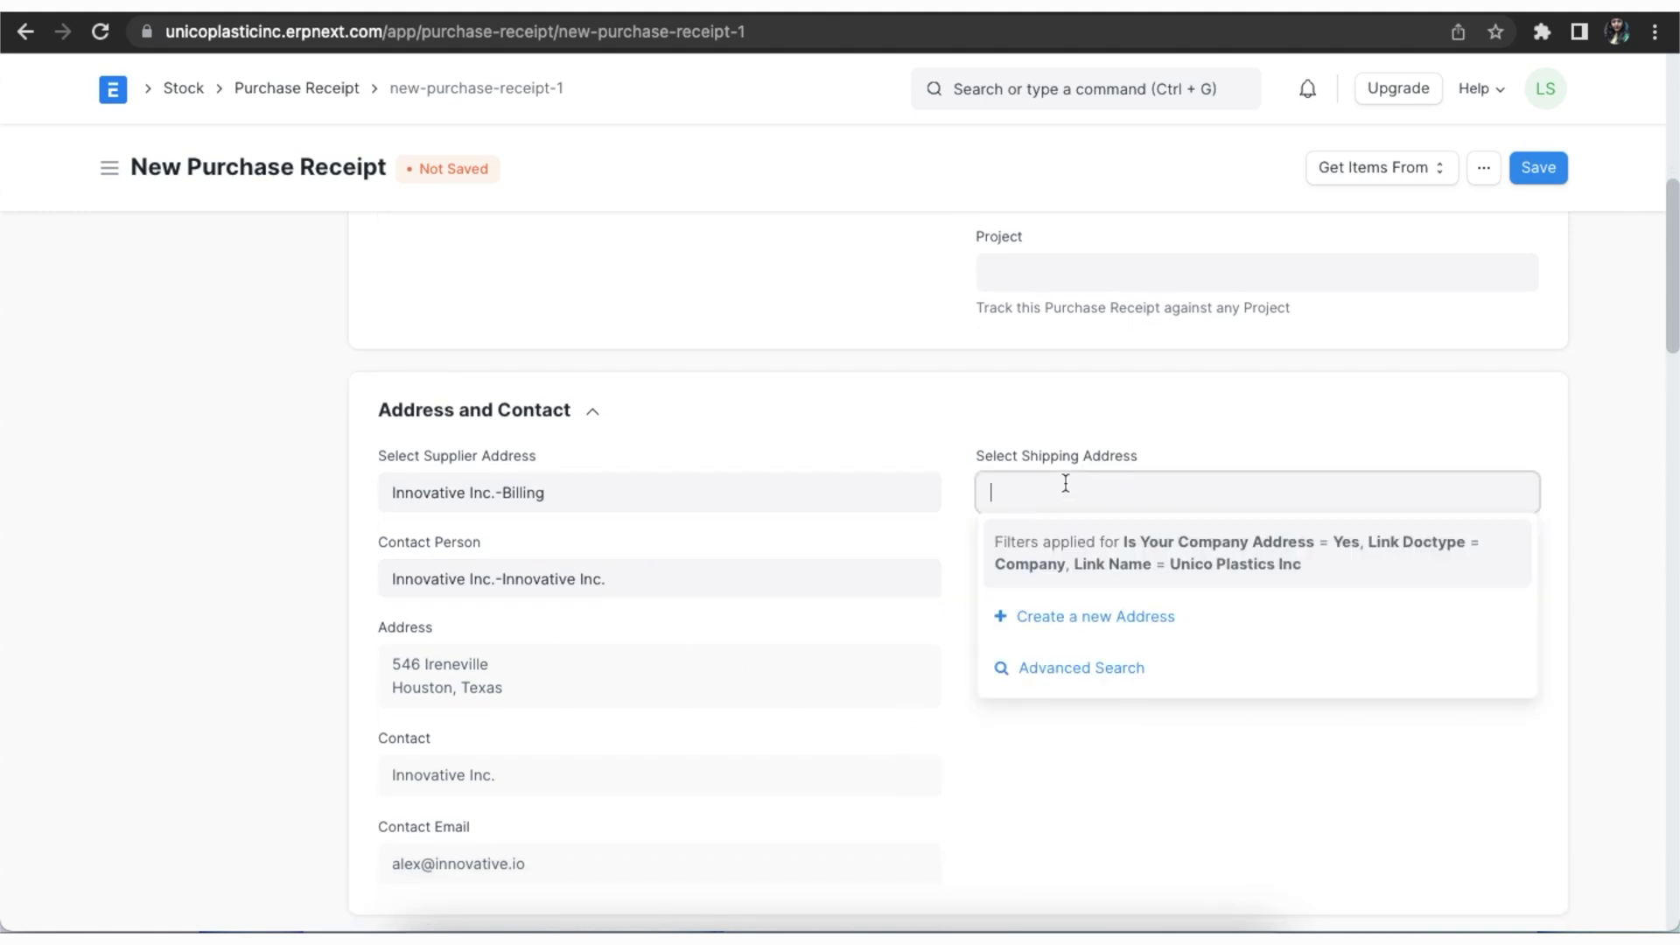
{"action": "left_click", "coordinate": [959, 537]}
{"action": "left_click", "coordinate": [1037, 583]}
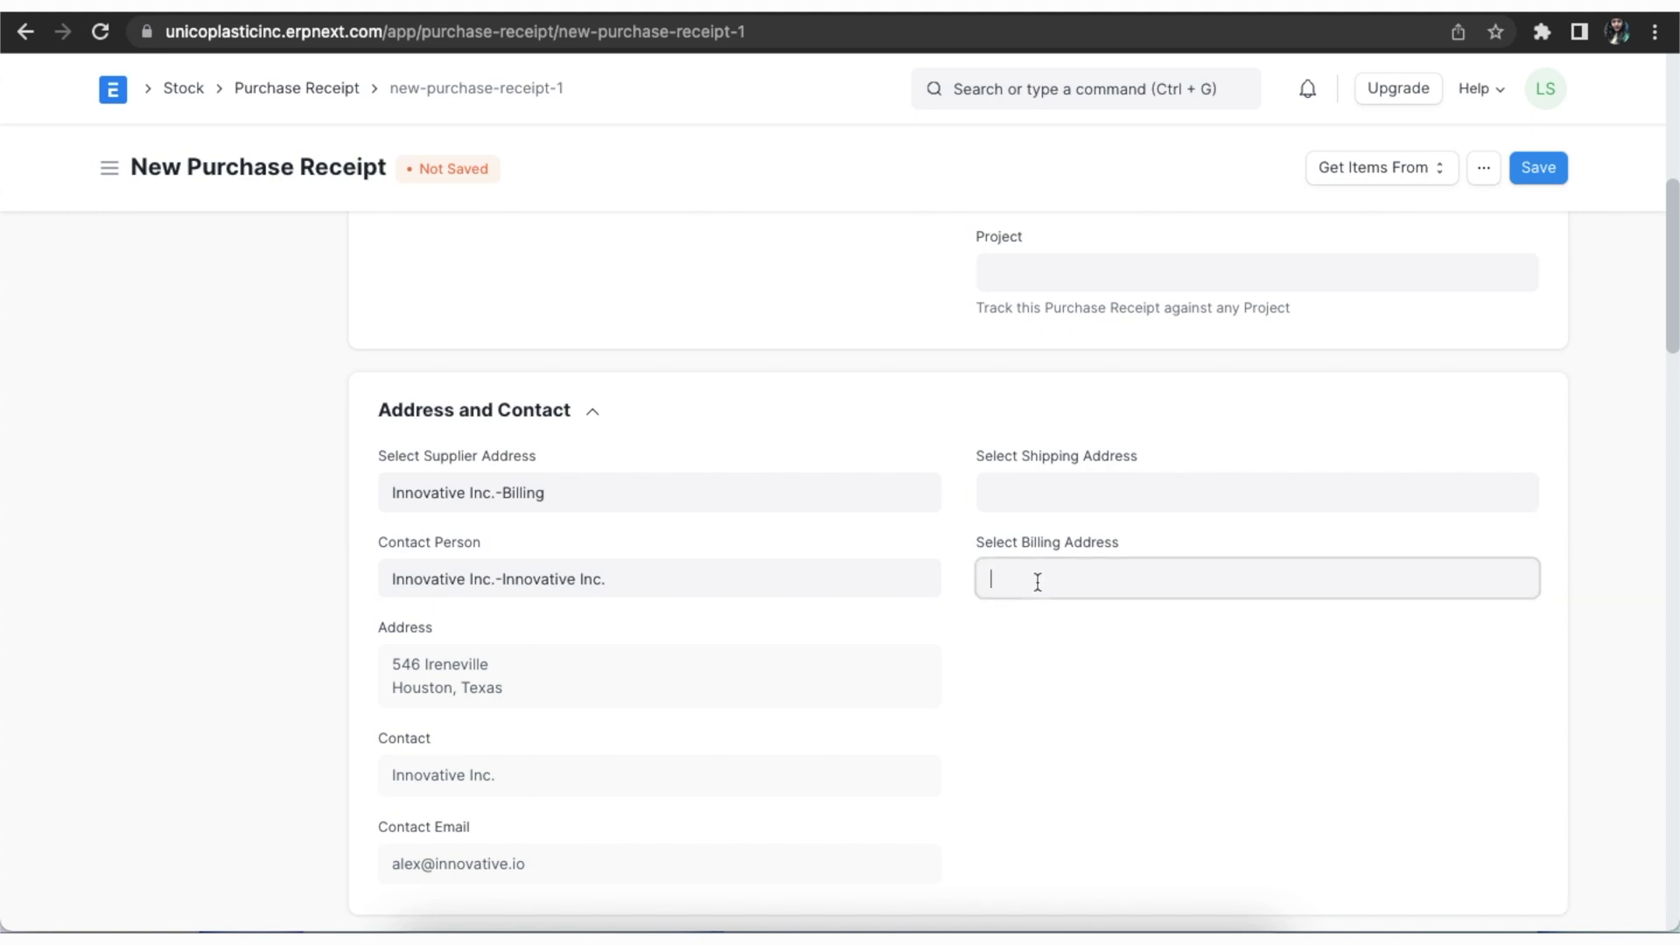
{"action": "left_click", "coordinate": [953, 527]}
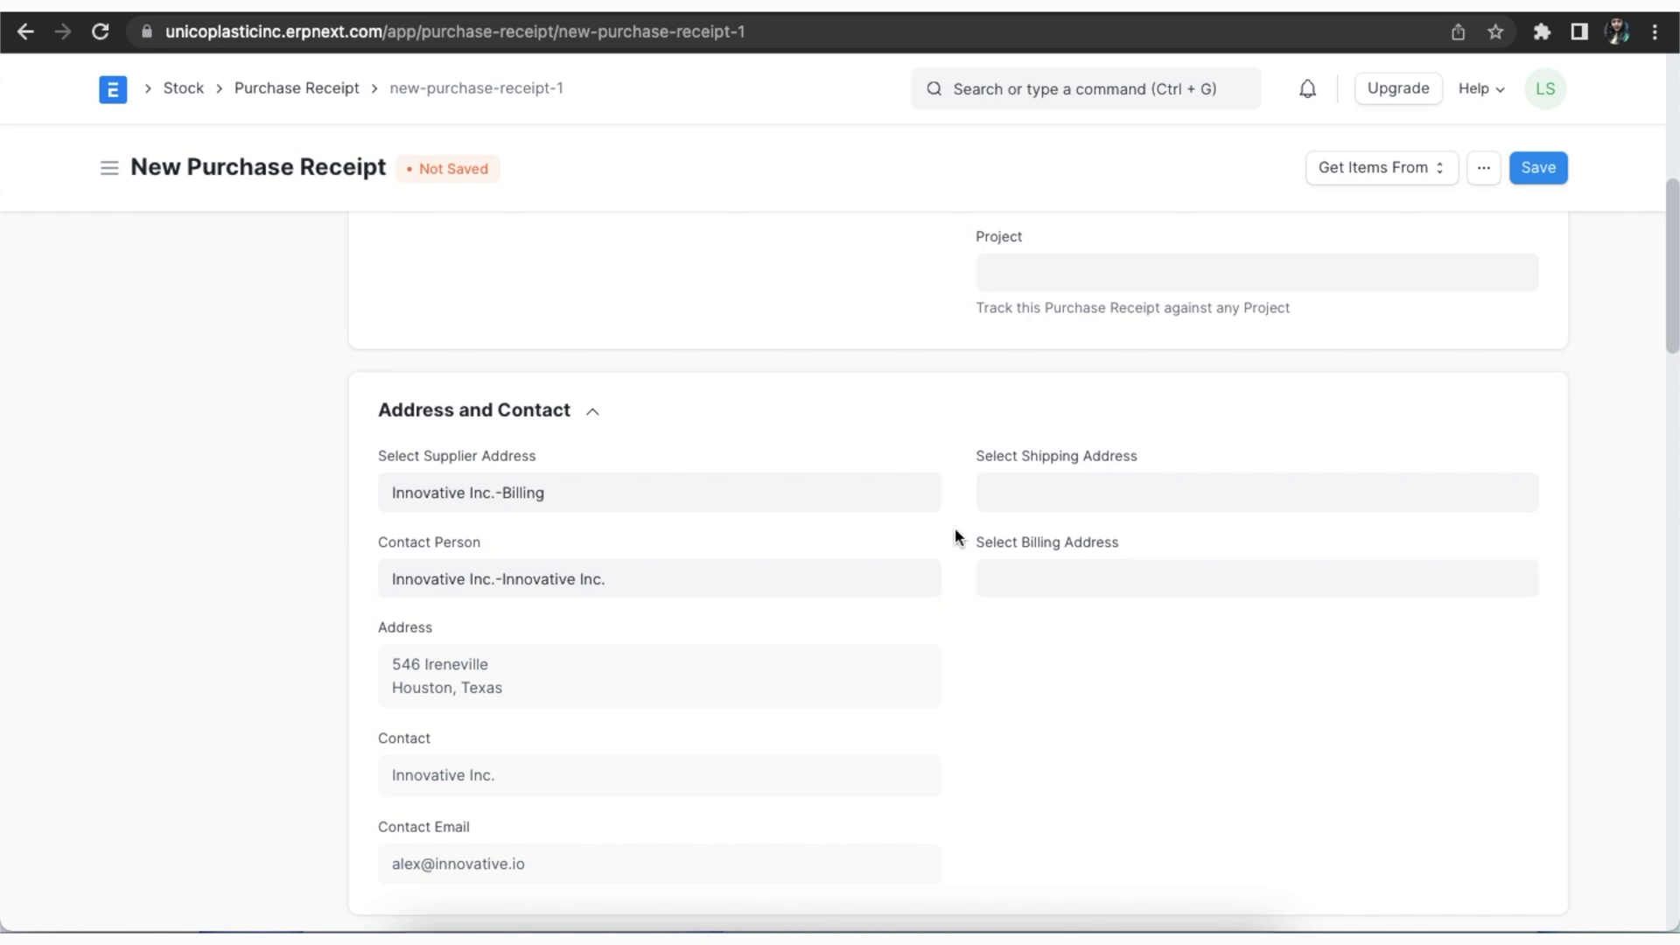
{"action": "left_click", "coordinate": [1538, 172]}
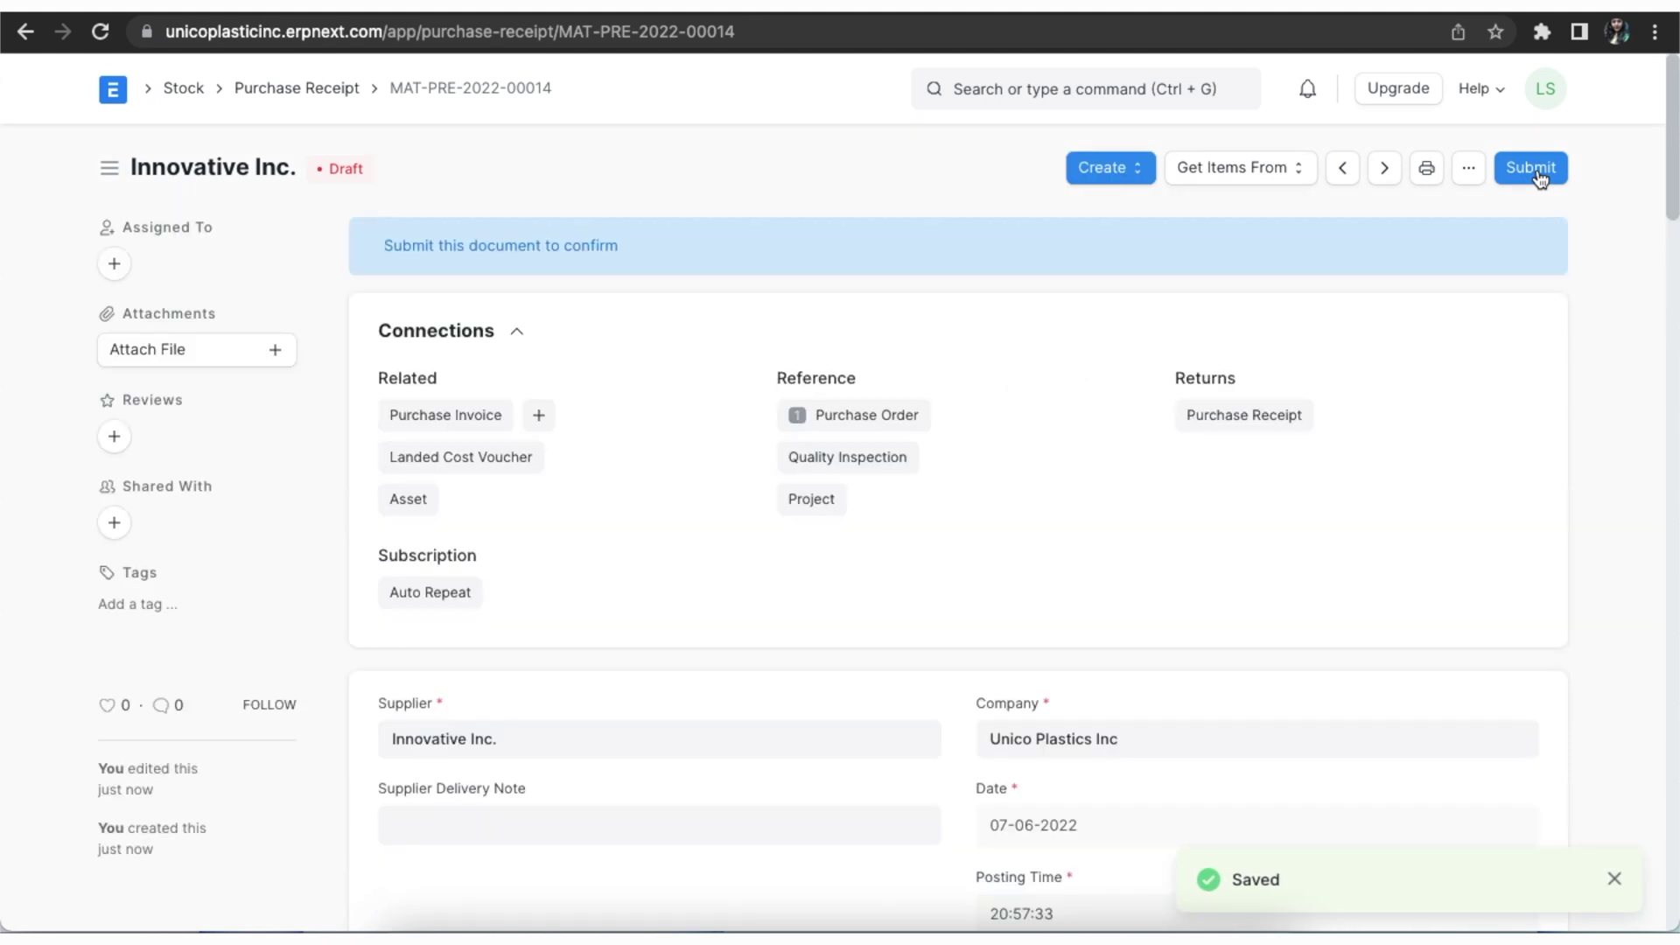
Step: Submit the Innovative Inc. purchase receipt and confirm the permanent submission
{"action": "left_click", "coordinate": [1538, 172]}
{"action": "left_click", "coordinate": [1121, 260]}
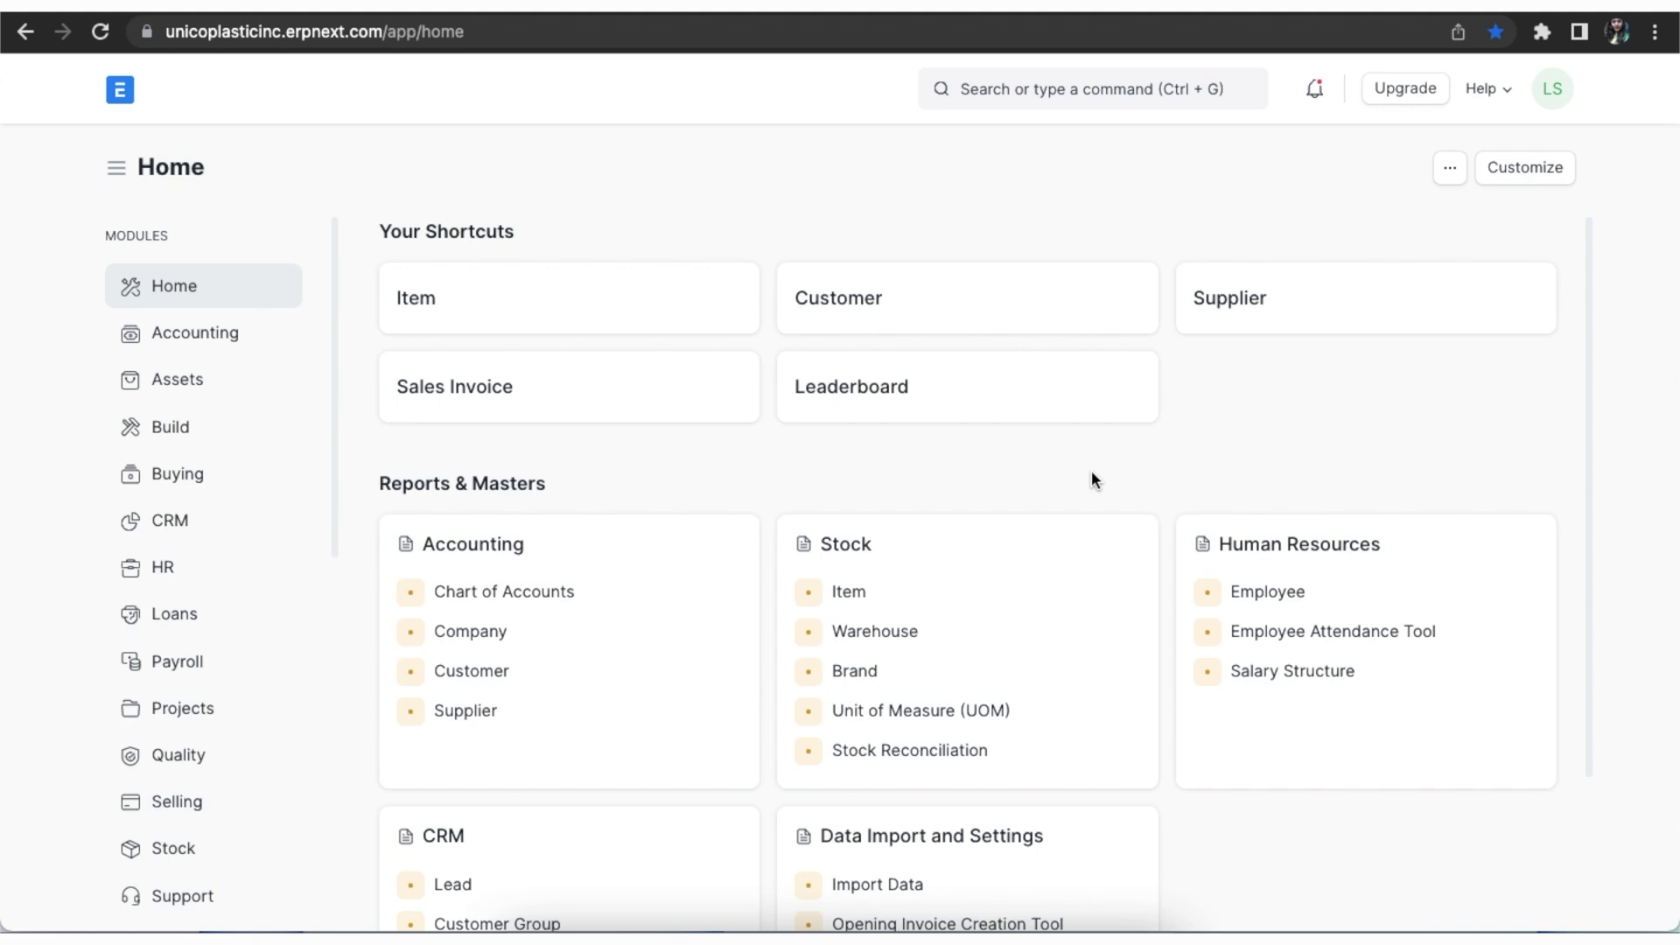
Step: Search 'purchase or' to reach the Purchase Order list and open the Dexton Inc. order
{"action": "left_click", "coordinate": [1119, 74]}
{"action": "type", "text": "pu"}
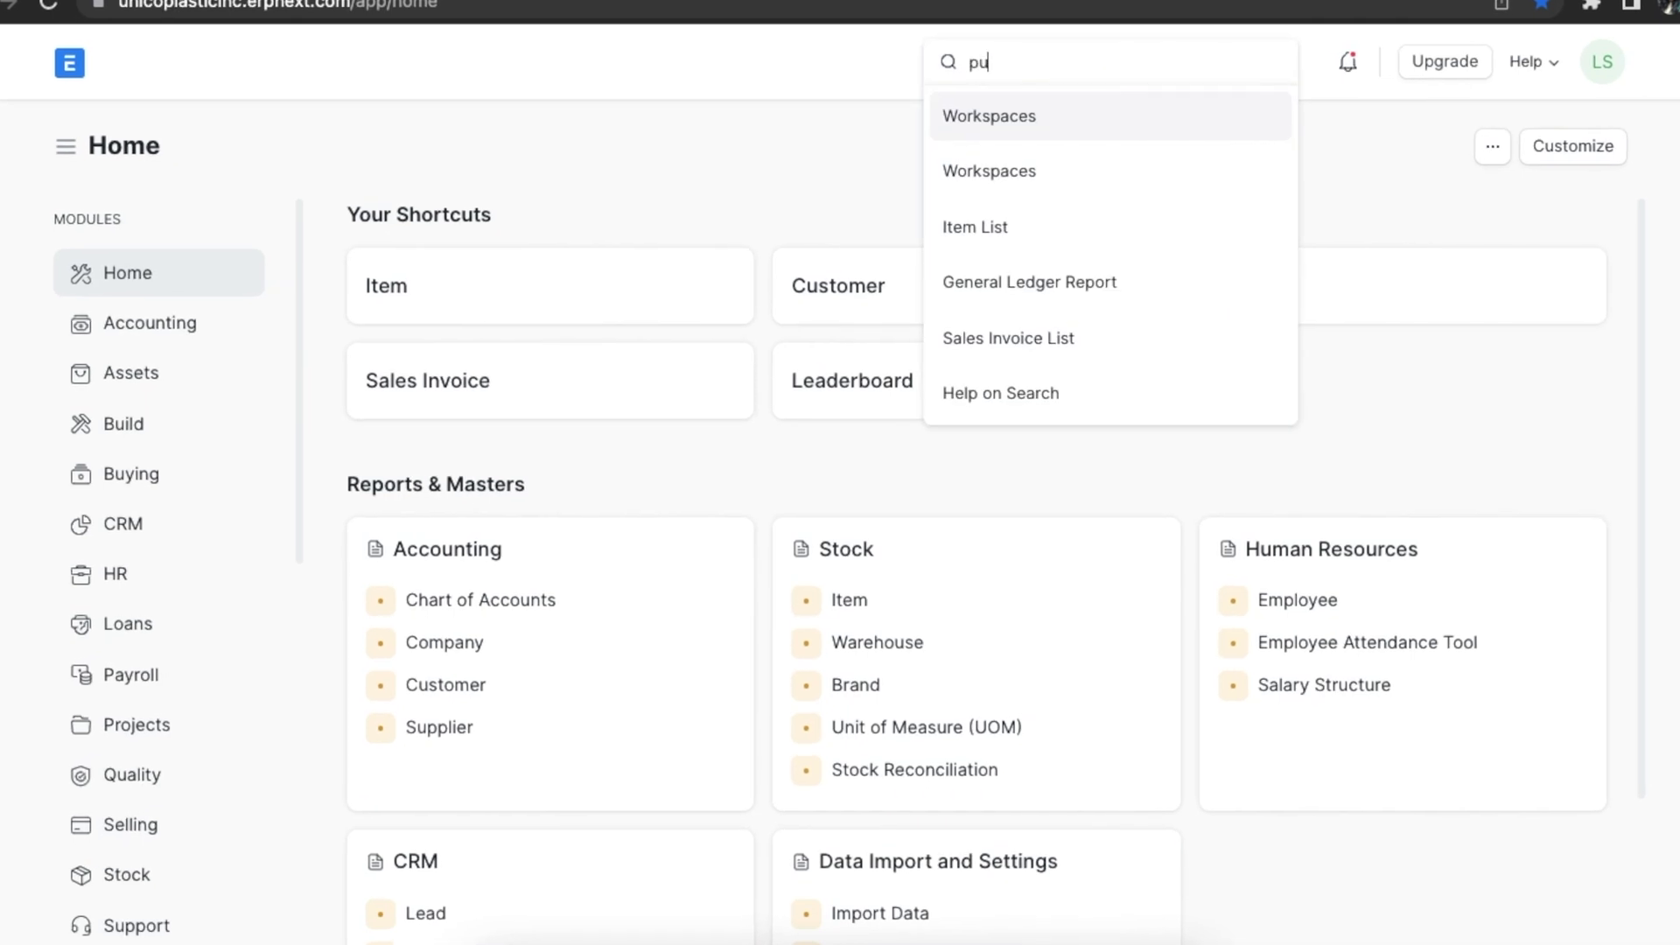
{"action": "type", "text": "rchase or"}
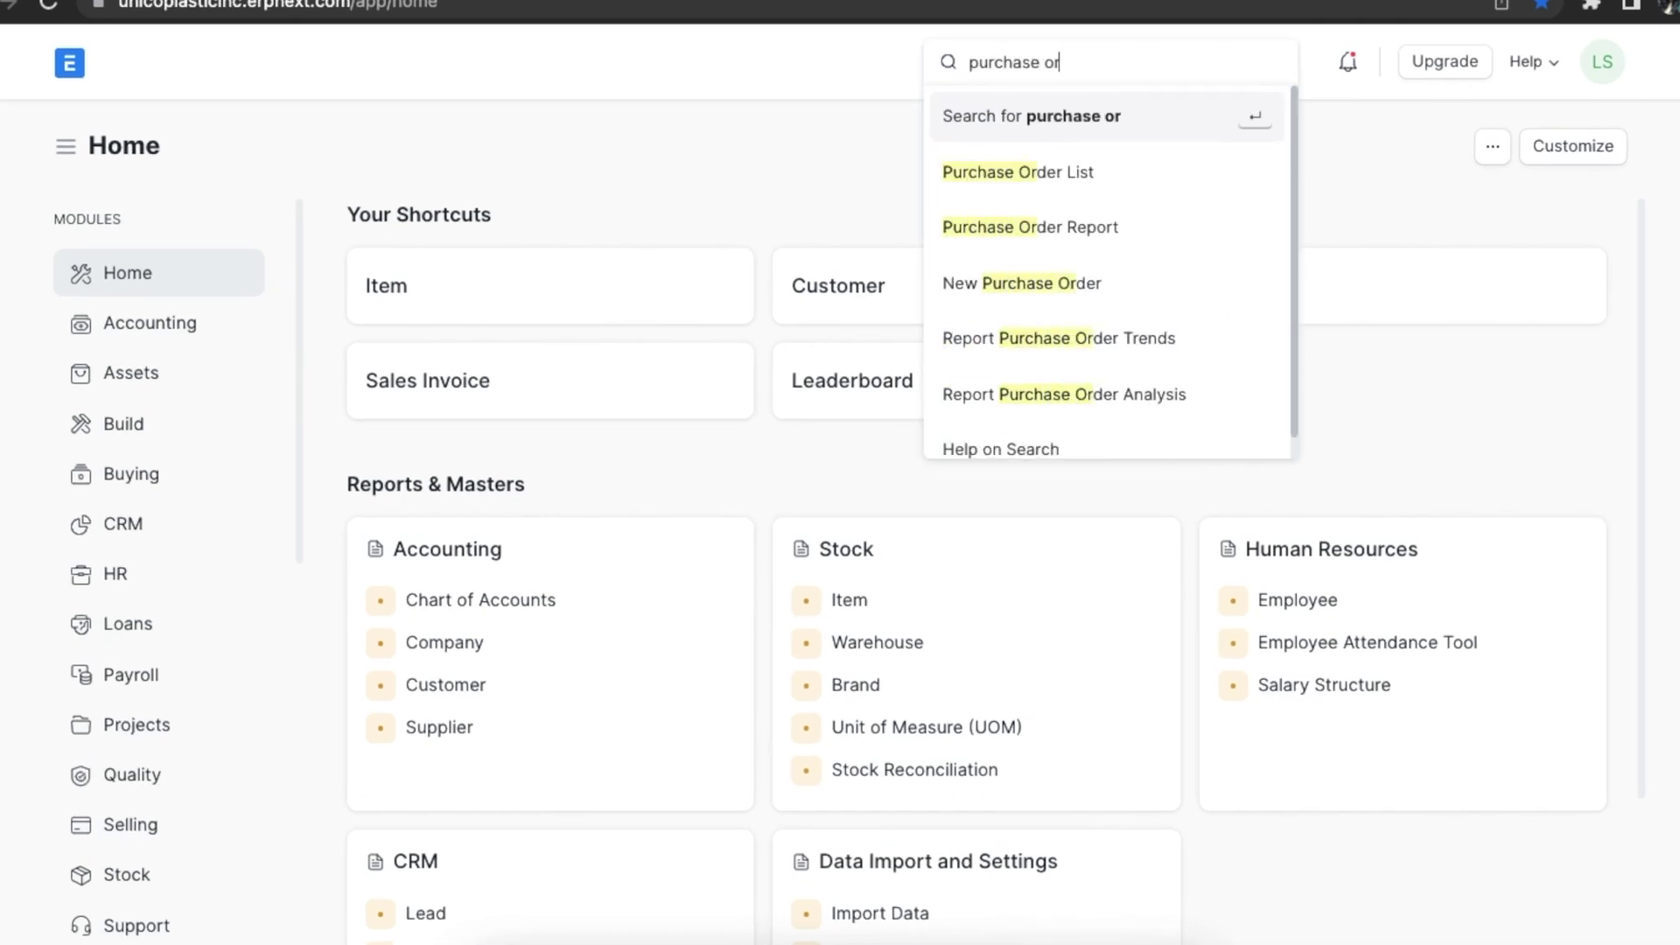
{"action": "left_click", "coordinate": [1141, 181]}
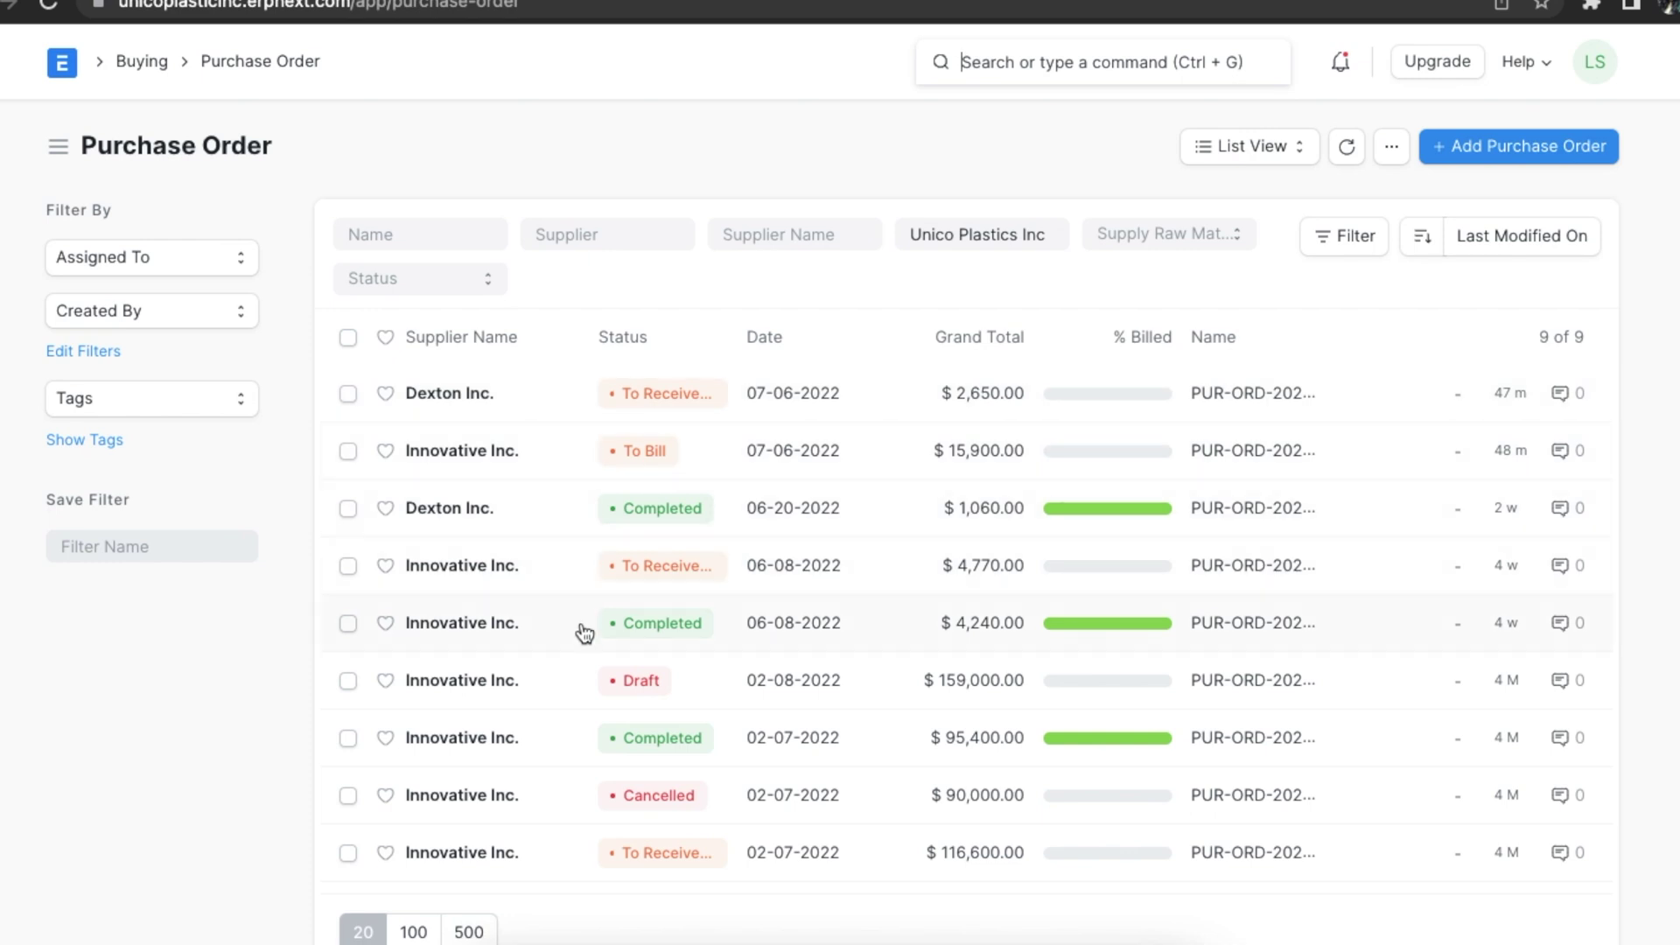
{"action": "left_click", "coordinate": [456, 406]}
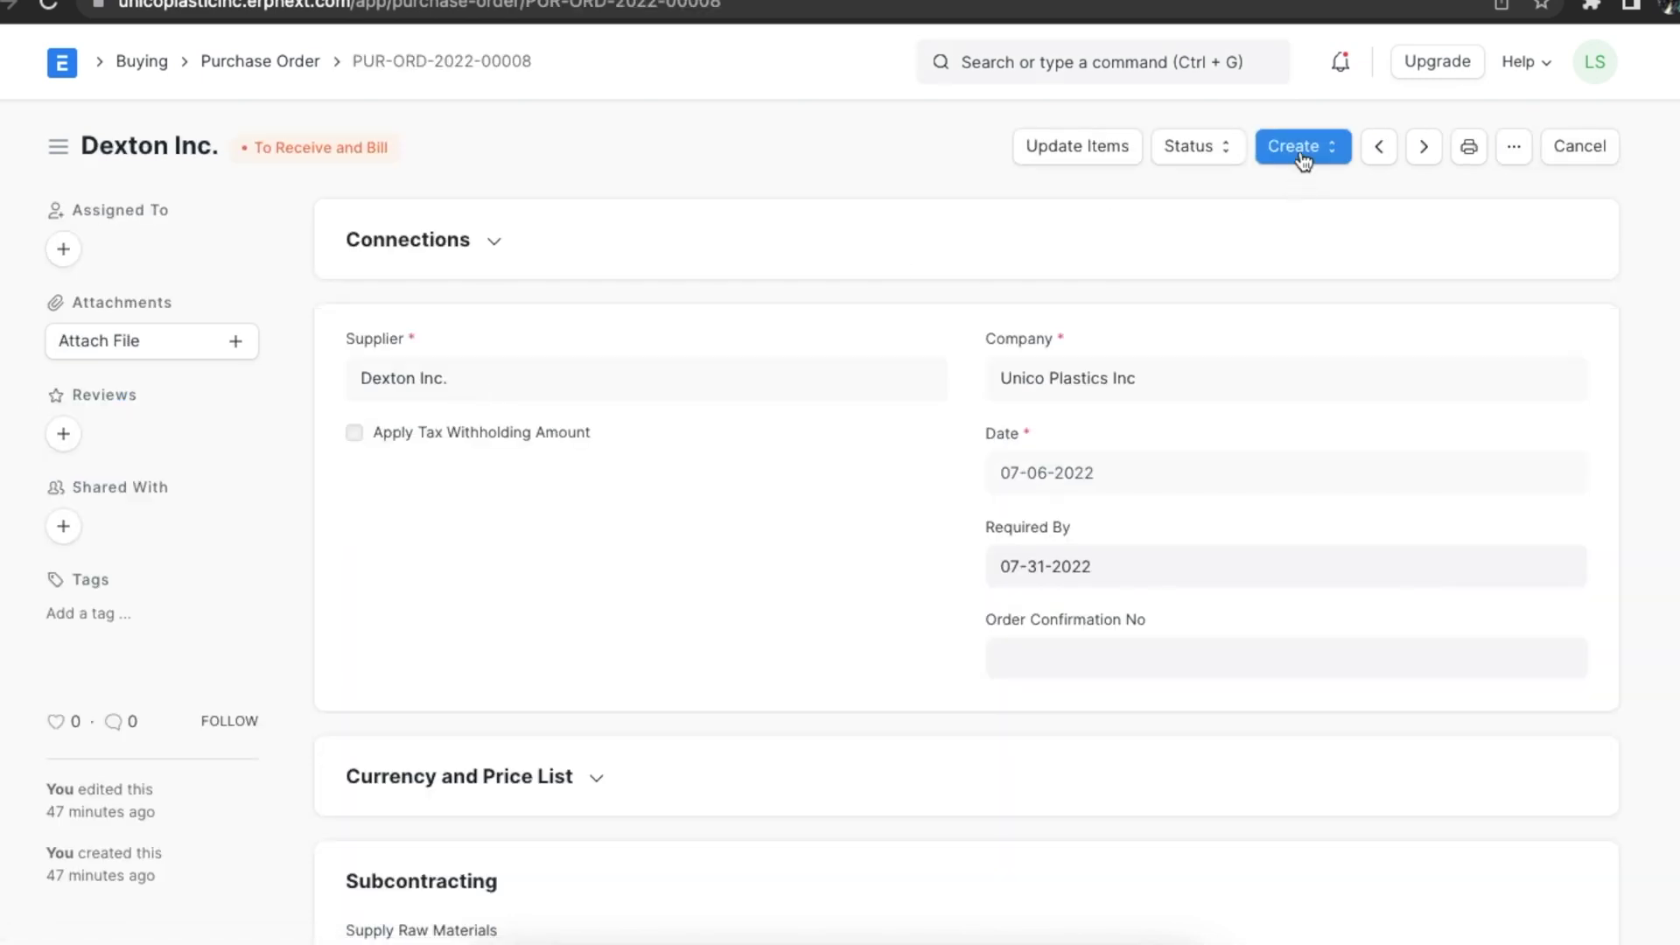
Step: Create a Purchase Receipt from the Dexton Inc. purchase order via the Create menu
{"action": "left_click", "coordinate": [1303, 158]}
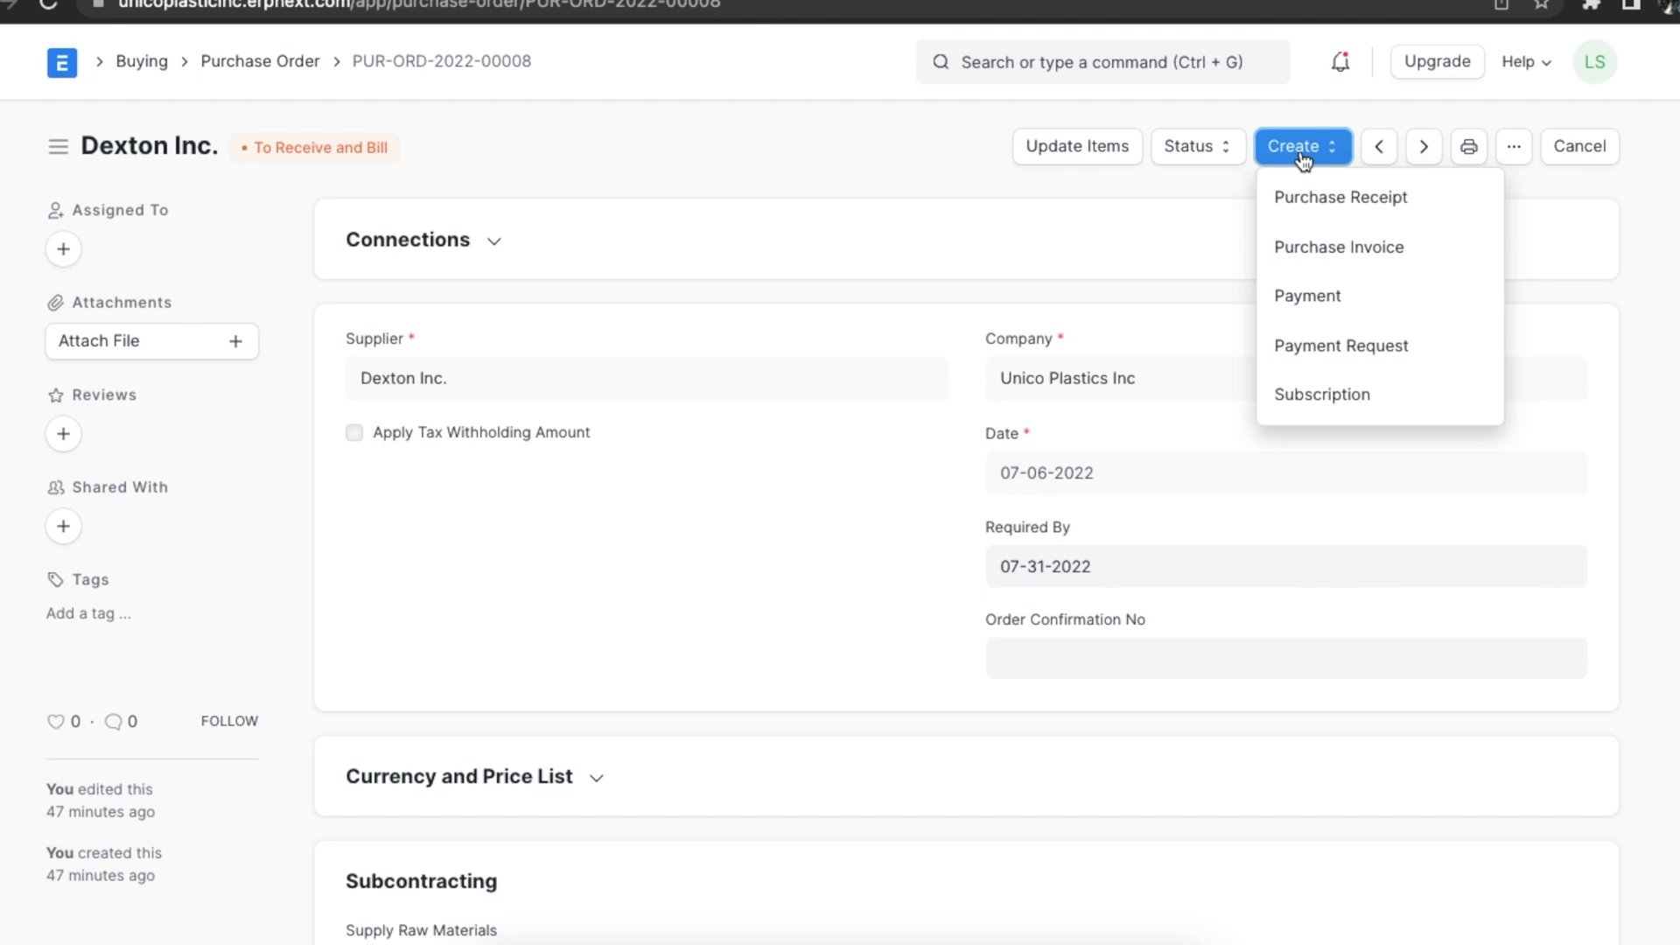
{"action": "left_click", "coordinate": [1445, 207]}
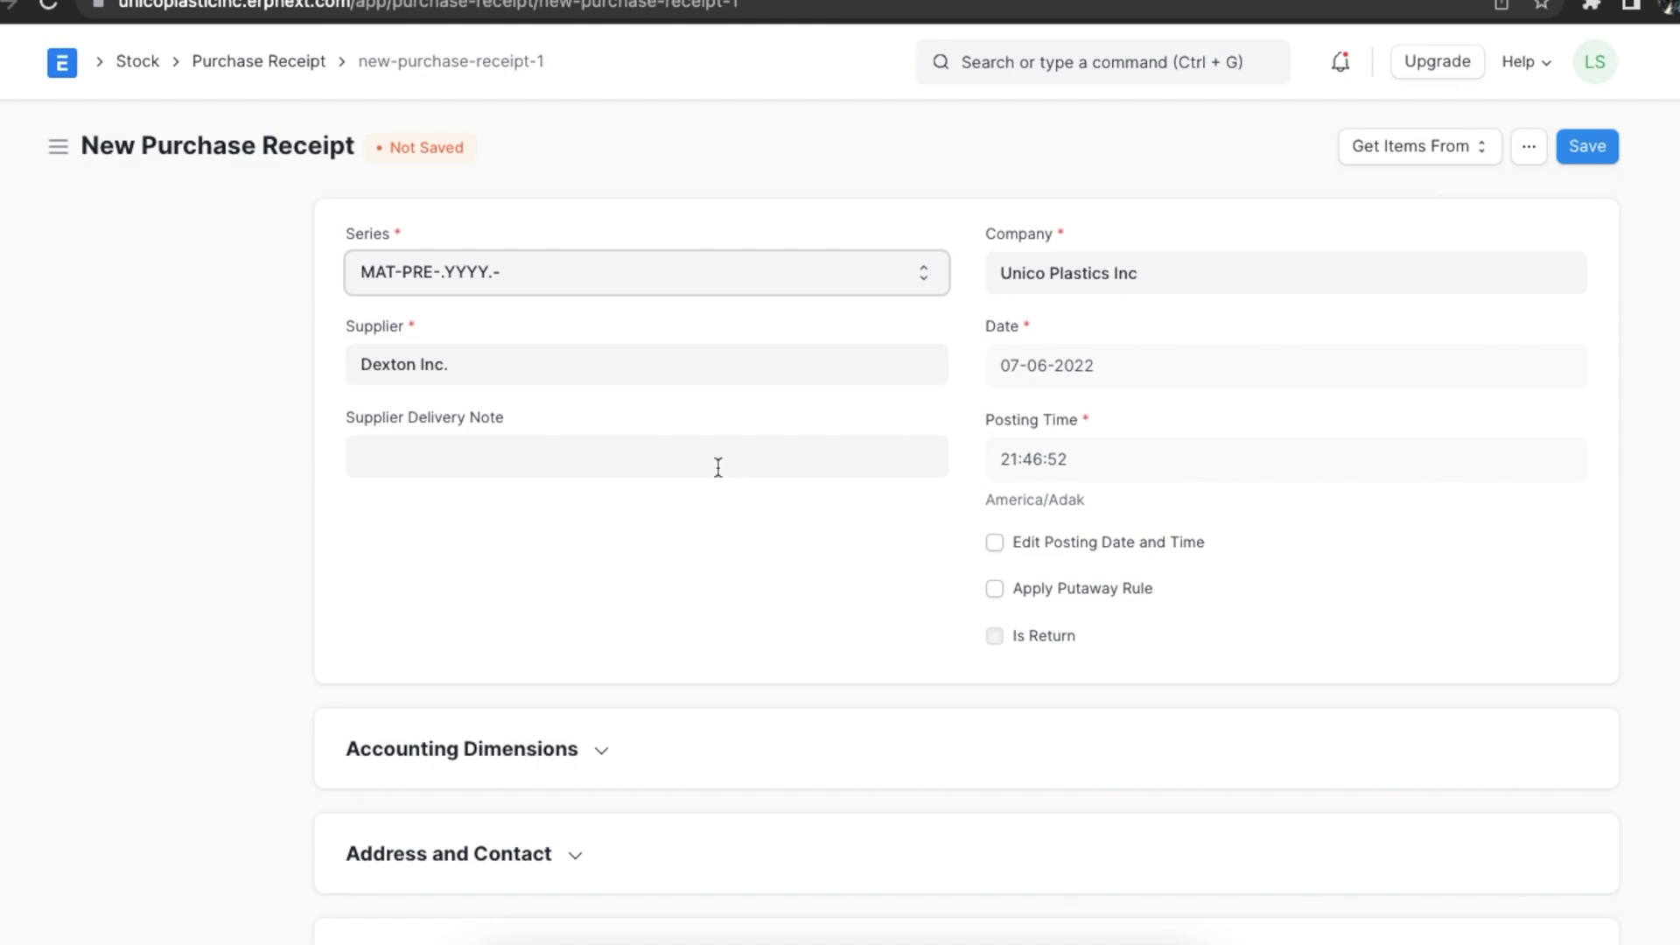
Step: Receive UPI004 as 5 accepted and 5 rejected into Rejection Warehouse - UPI, then save
{"action": "scroll", "coordinate": [717, 467], "scroll_direction": "down", "scroll_amount": 2}
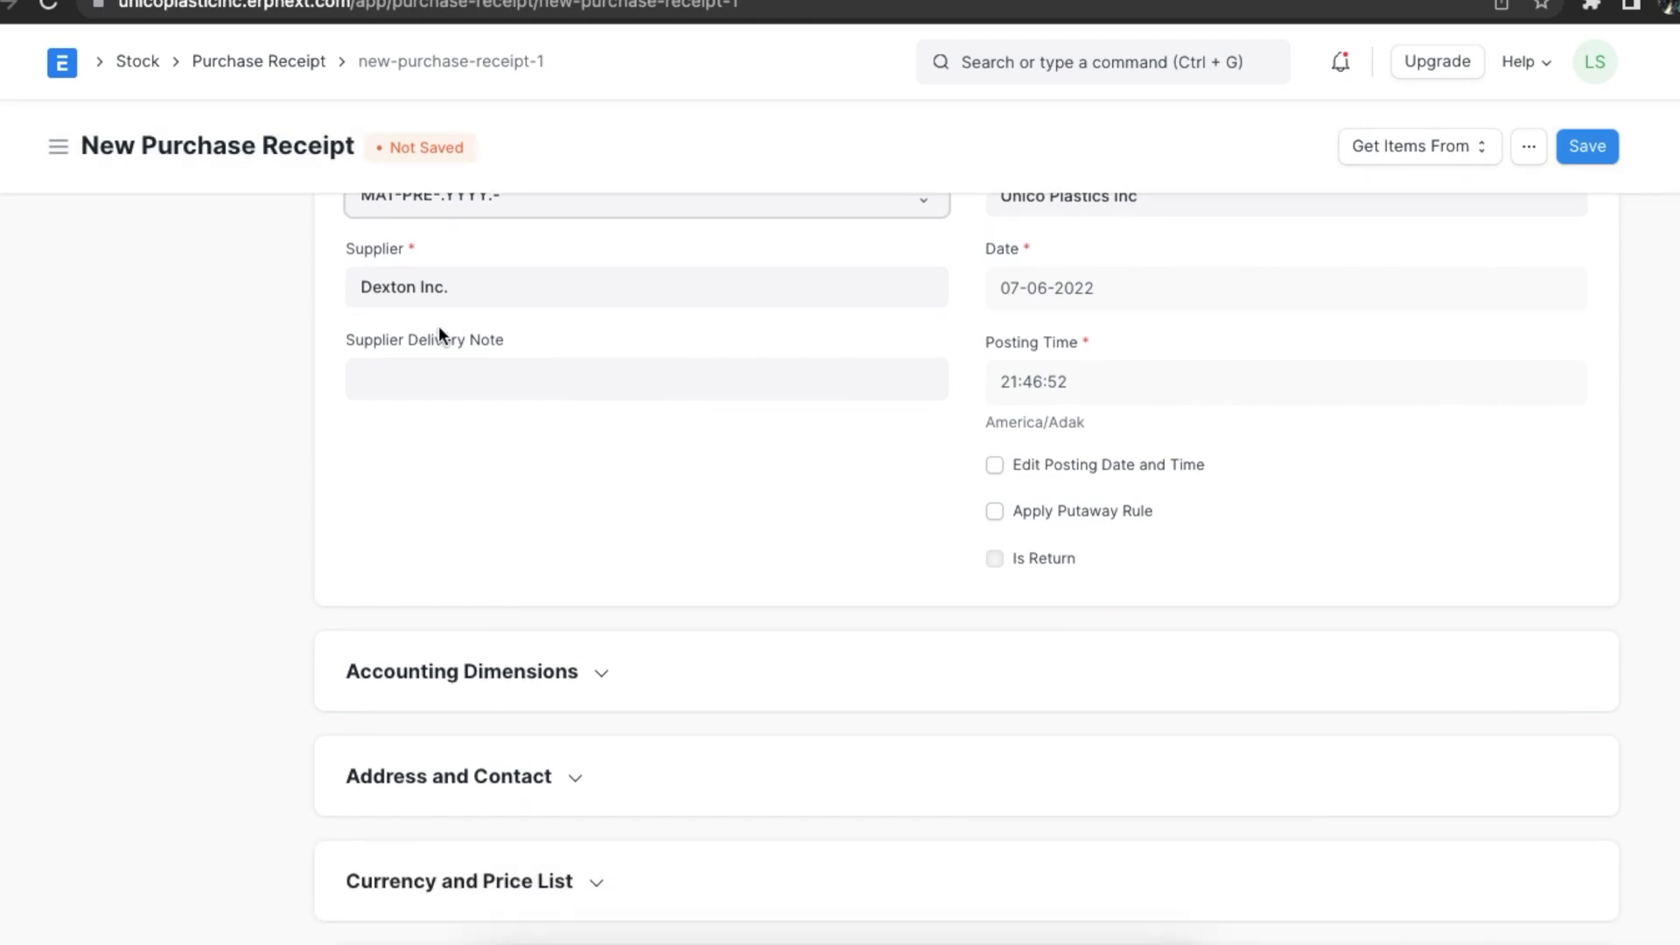
{"action": "scroll", "coordinate": [731, 409], "scroll_direction": "down", "scroll_amount": 10}
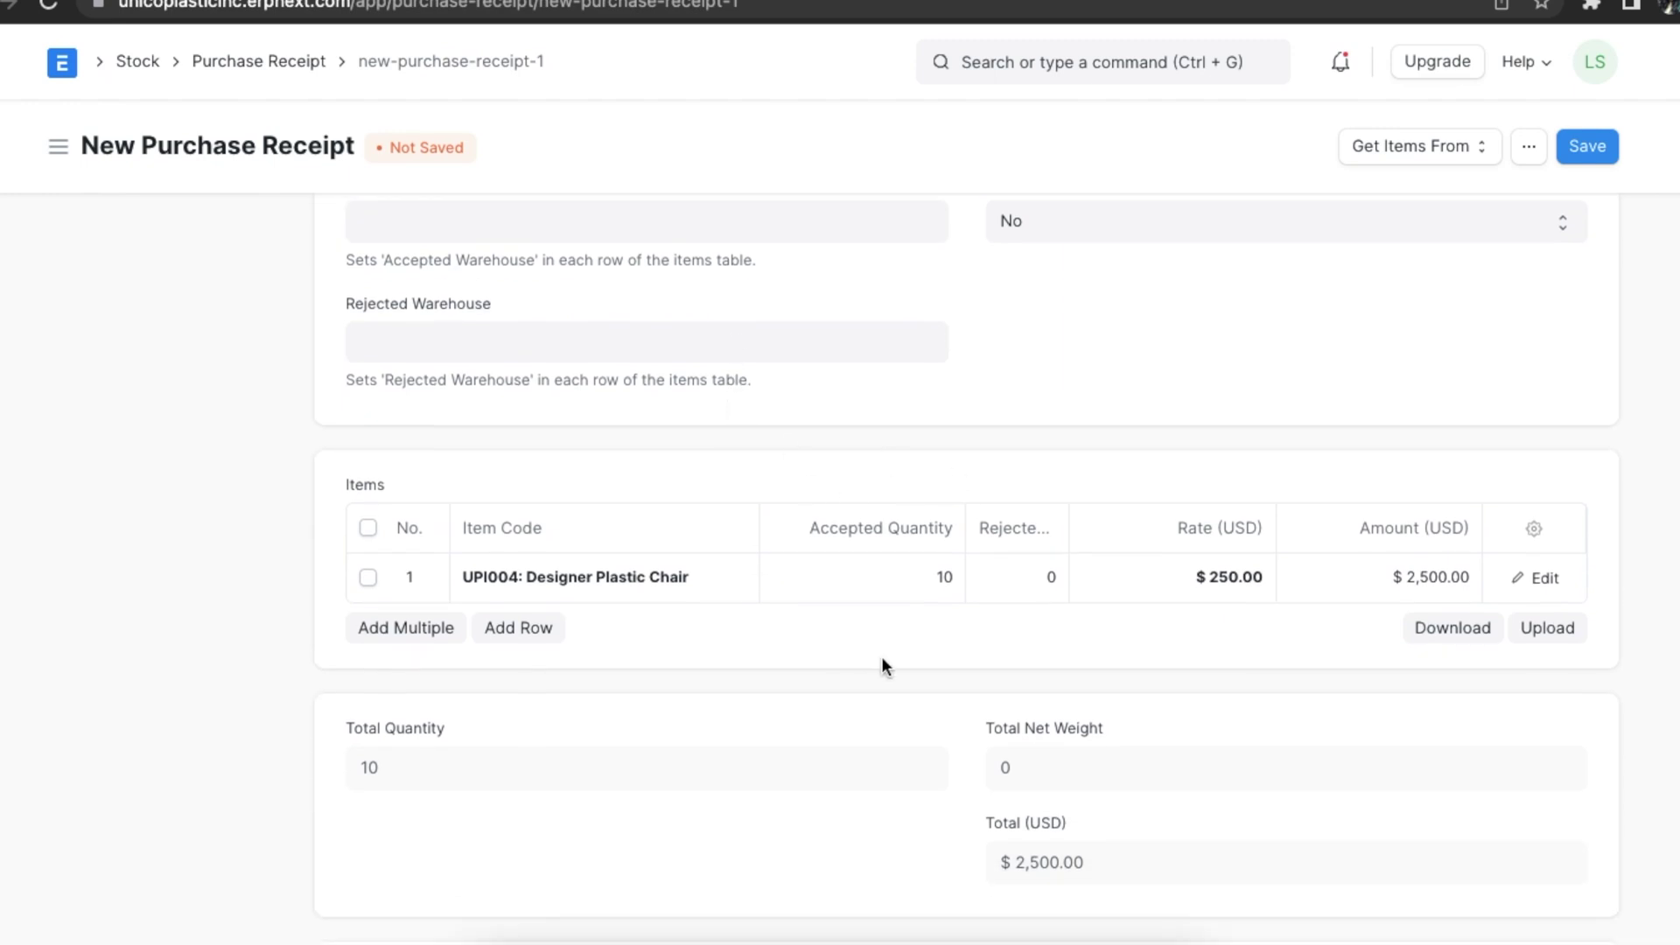
{"action": "left_click", "coordinate": [921, 585]}
{"action": "type", "text": "5"}
{"action": "left_click", "coordinate": [1055, 578]}
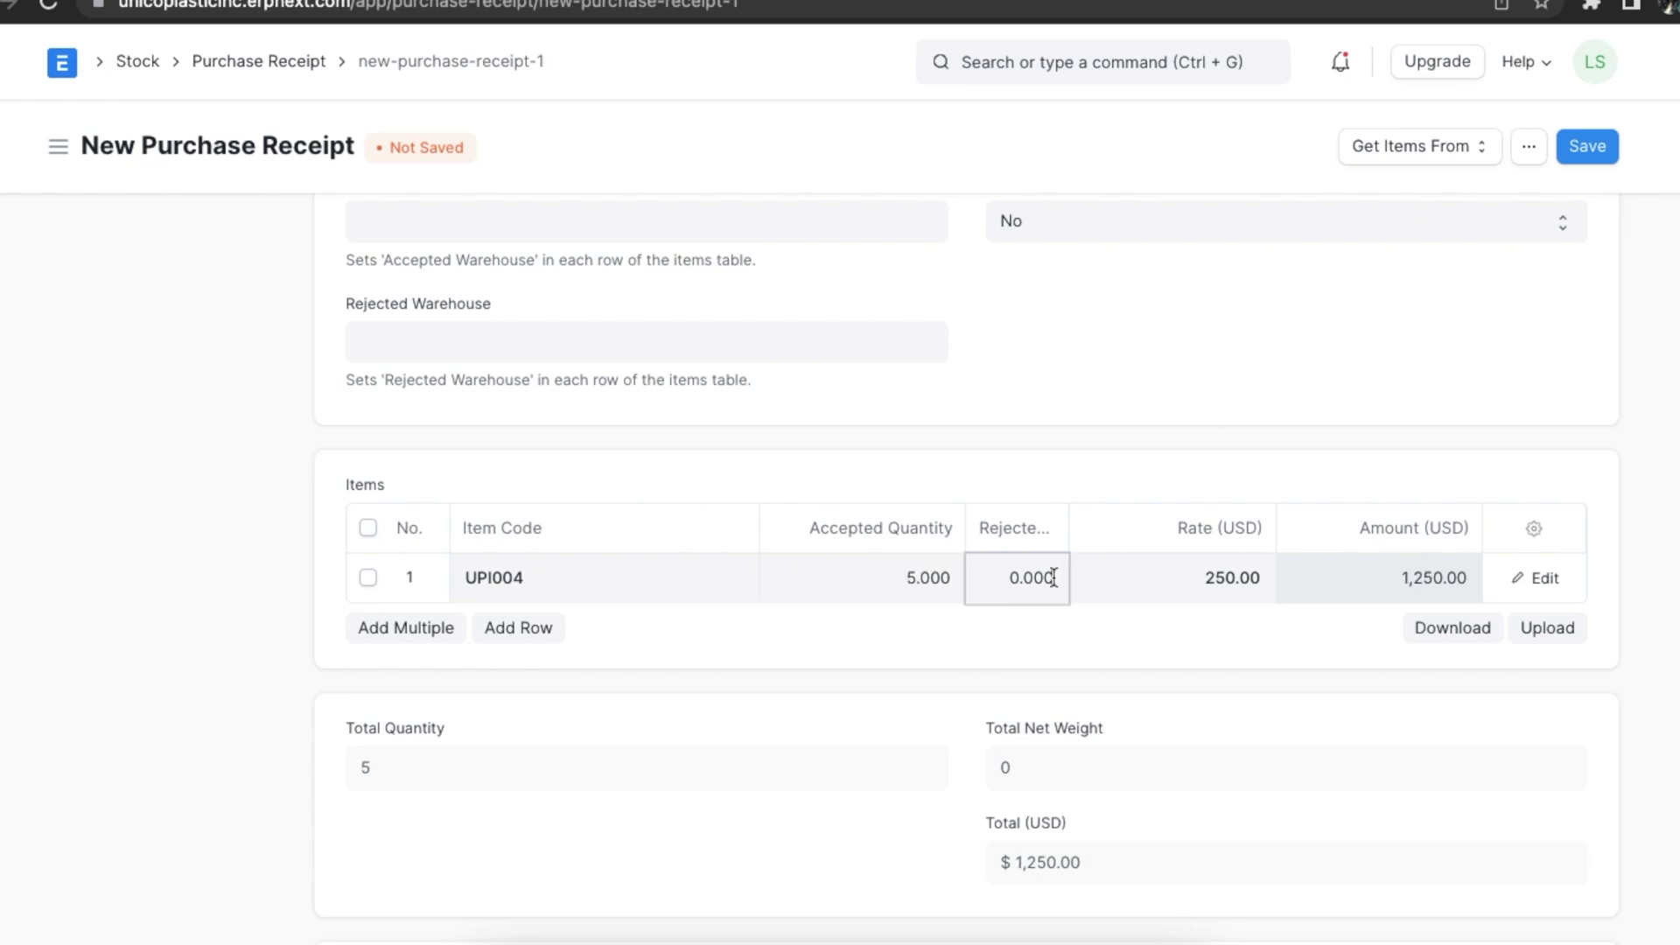
{"action": "type", "text": "5"}
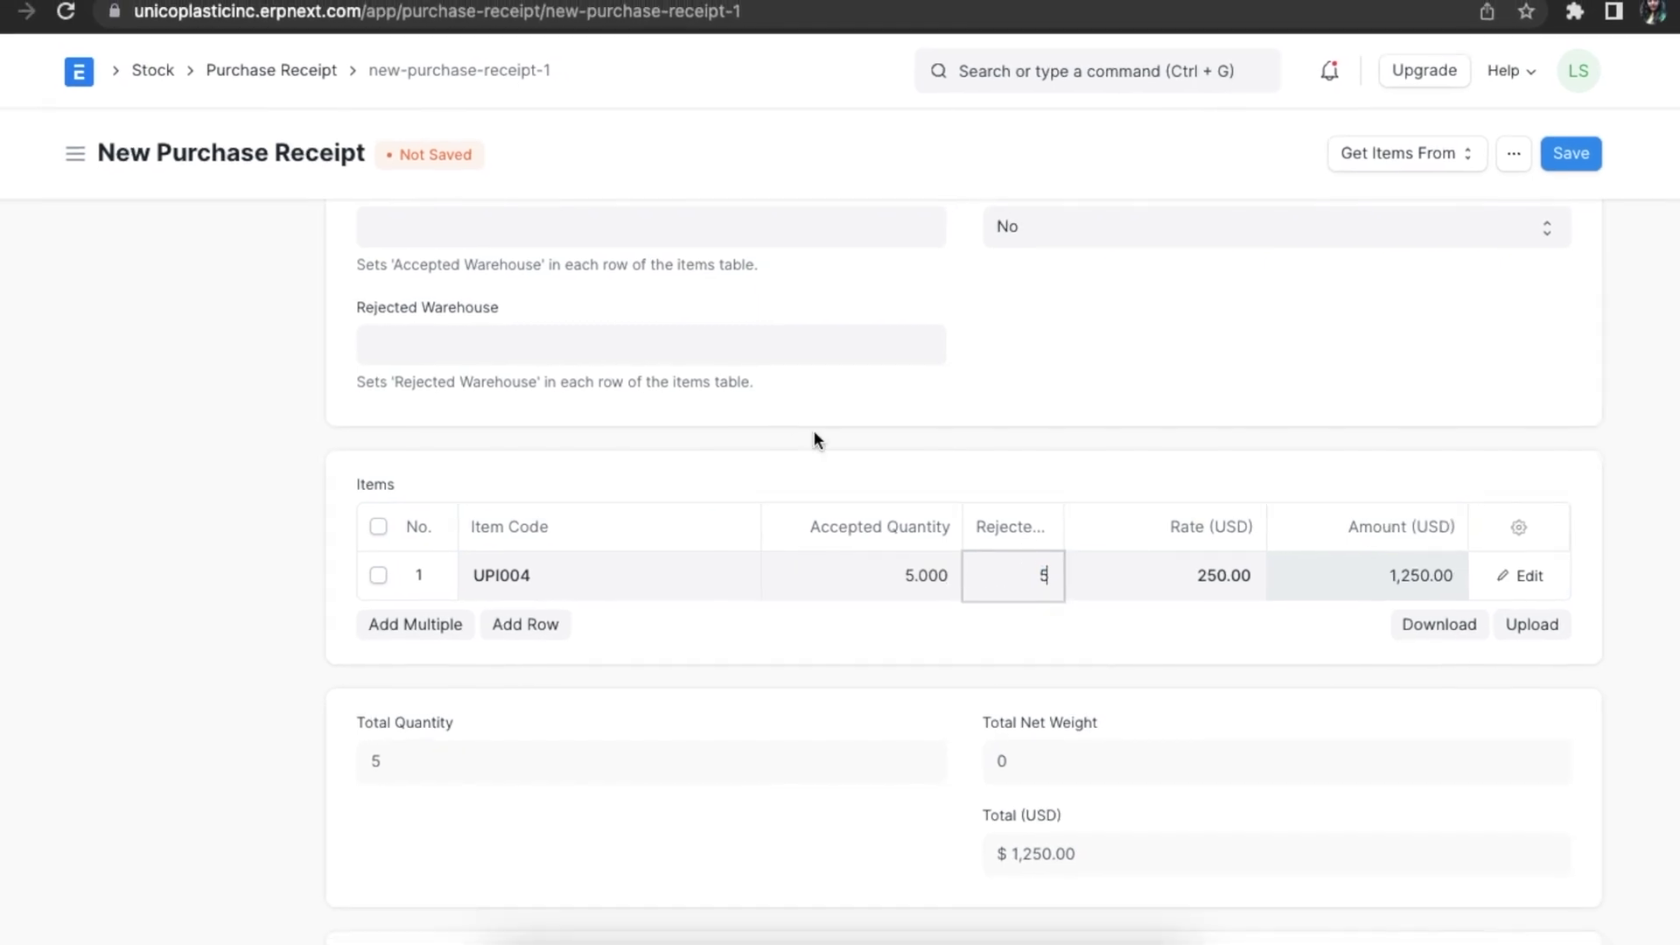
{"action": "left_click", "coordinate": [763, 358]}
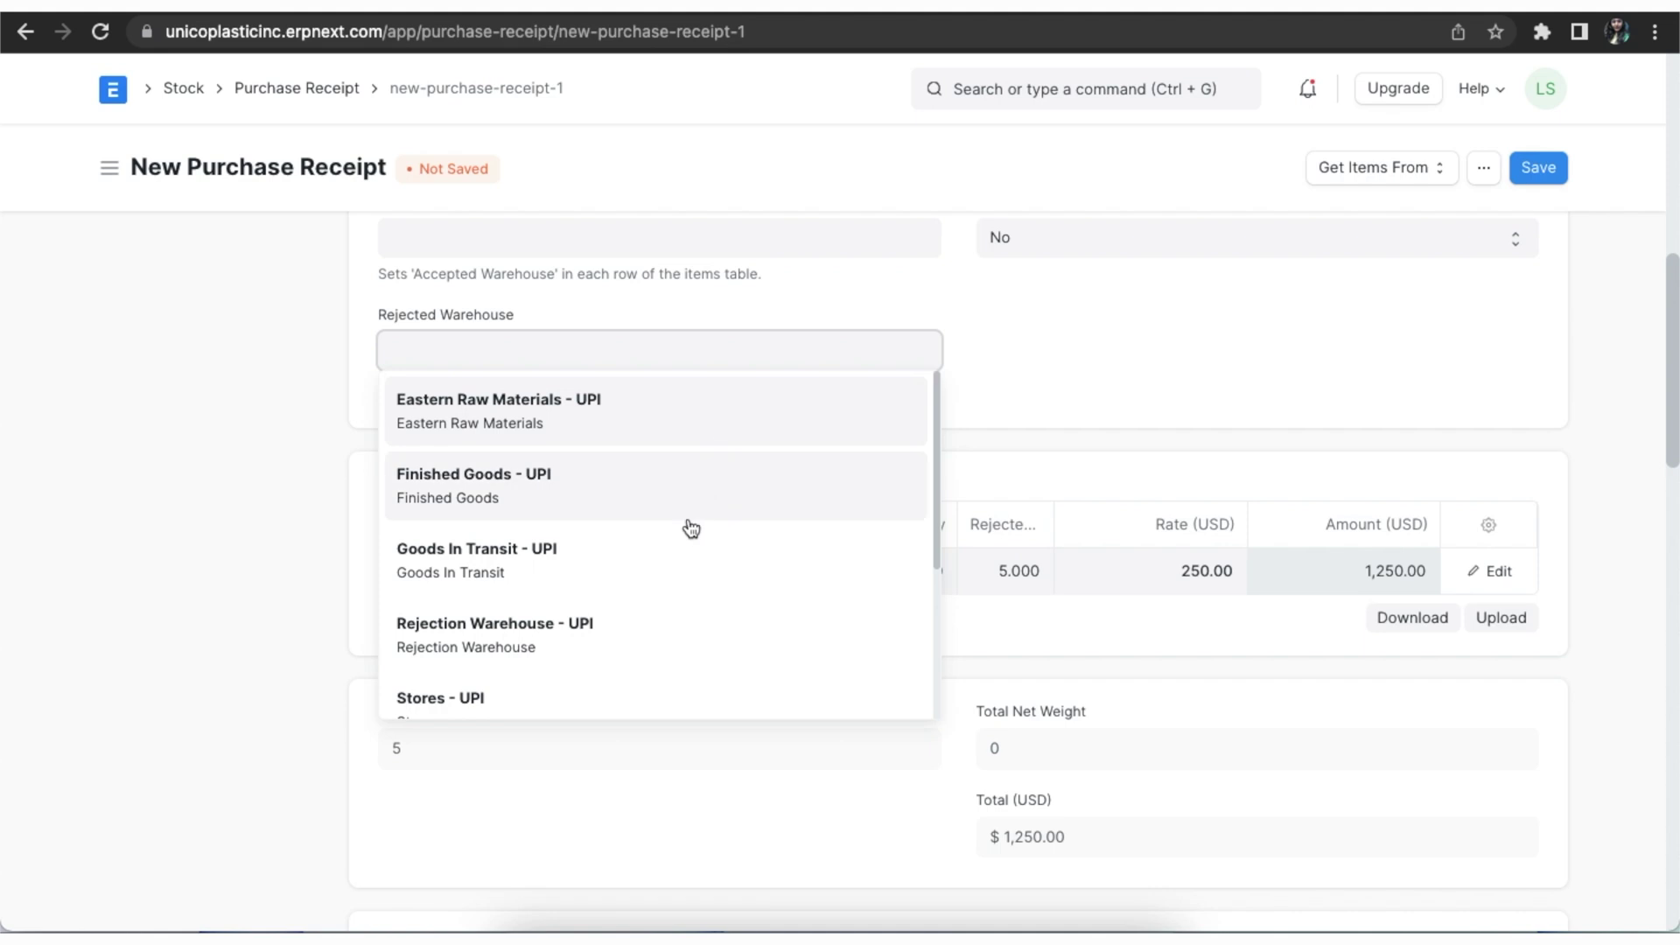
{"action": "left_click", "coordinate": [659, 636]}
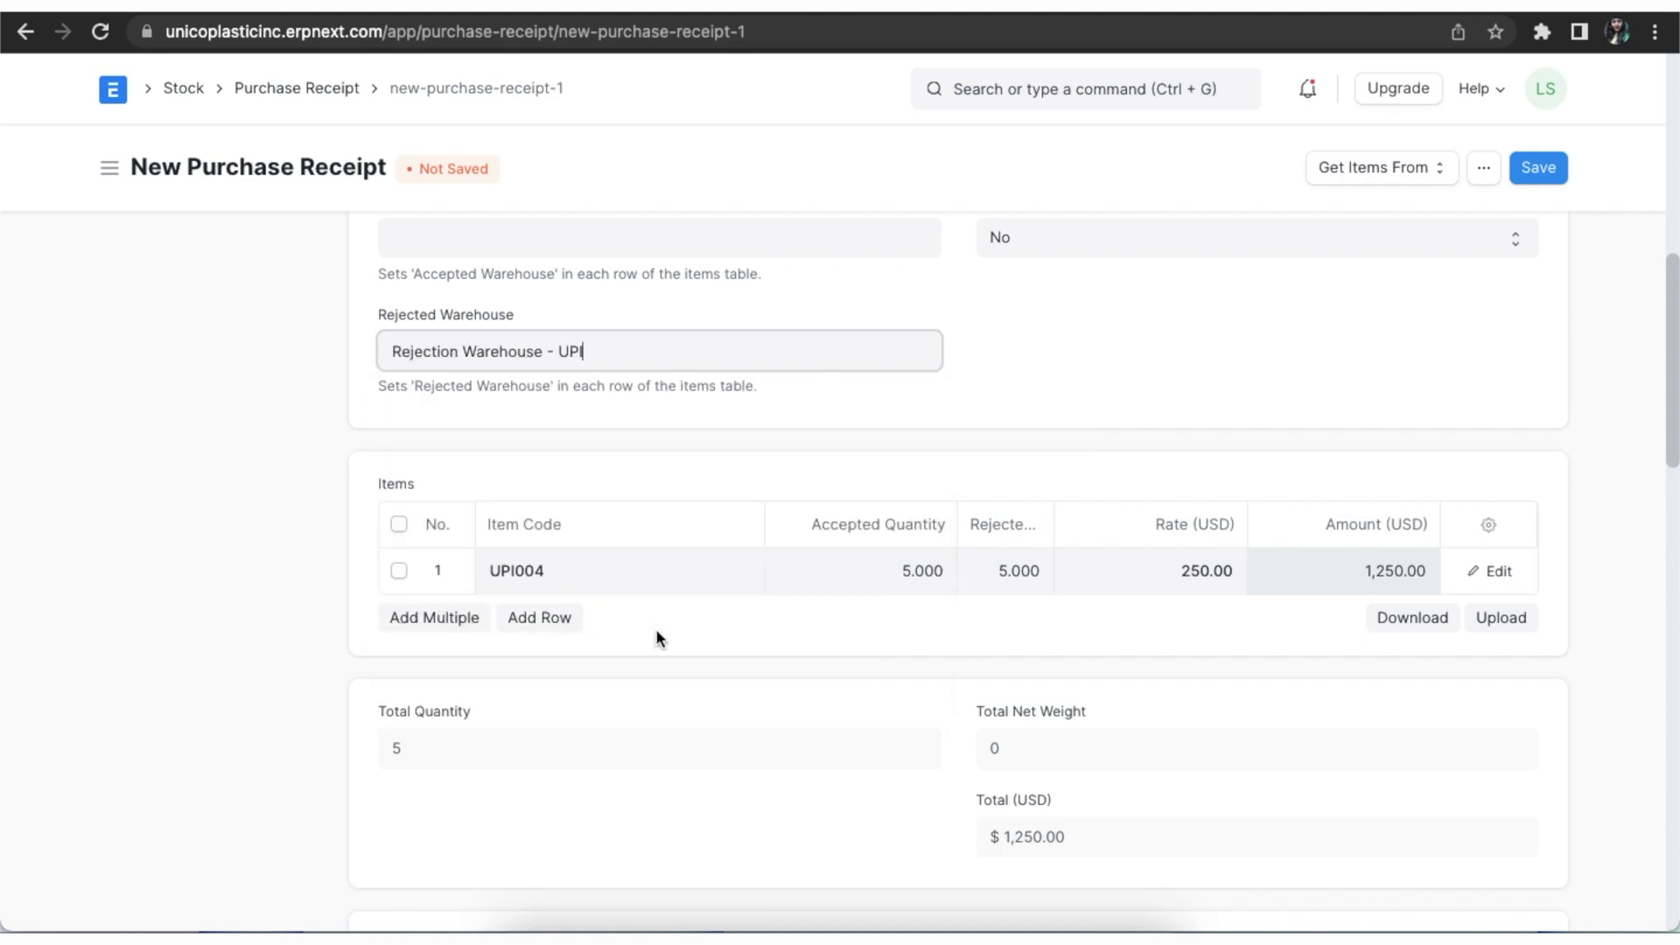
{"action": "left_click", "coordinate": [1537, 170]}
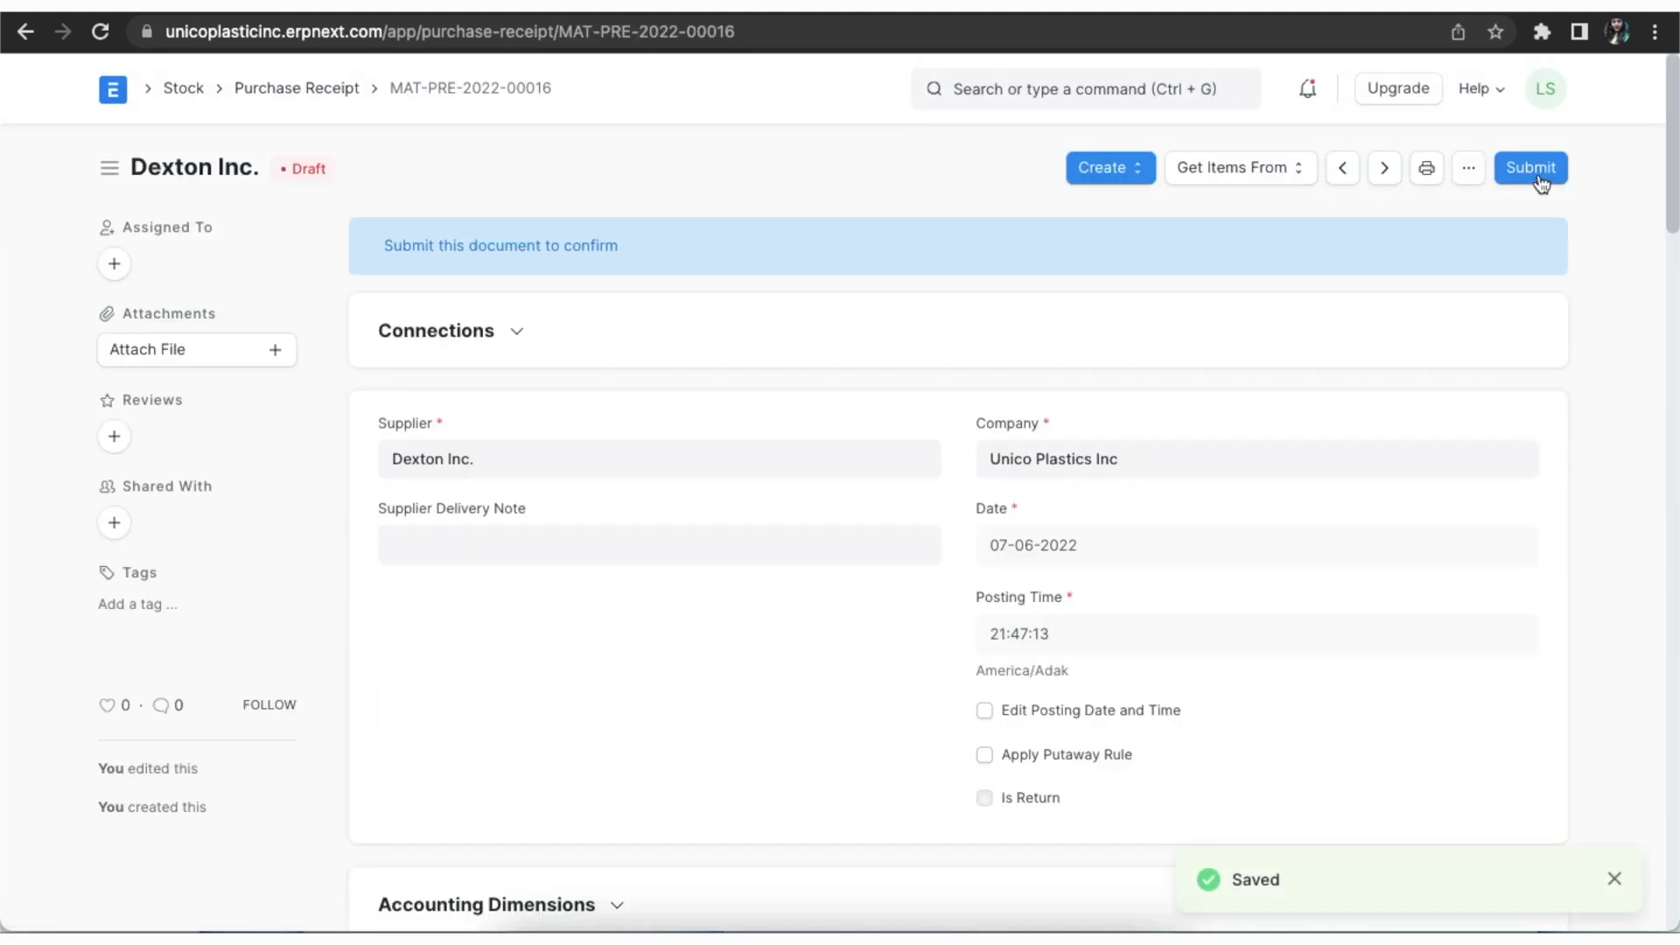
Step: Submit the Dexton Inc. receipt and open its Stock Ledger report
{"action": "left_click", "coordinate": [1539, 179]}
{"action": "left_click", "coordinate": [1139, 269]}
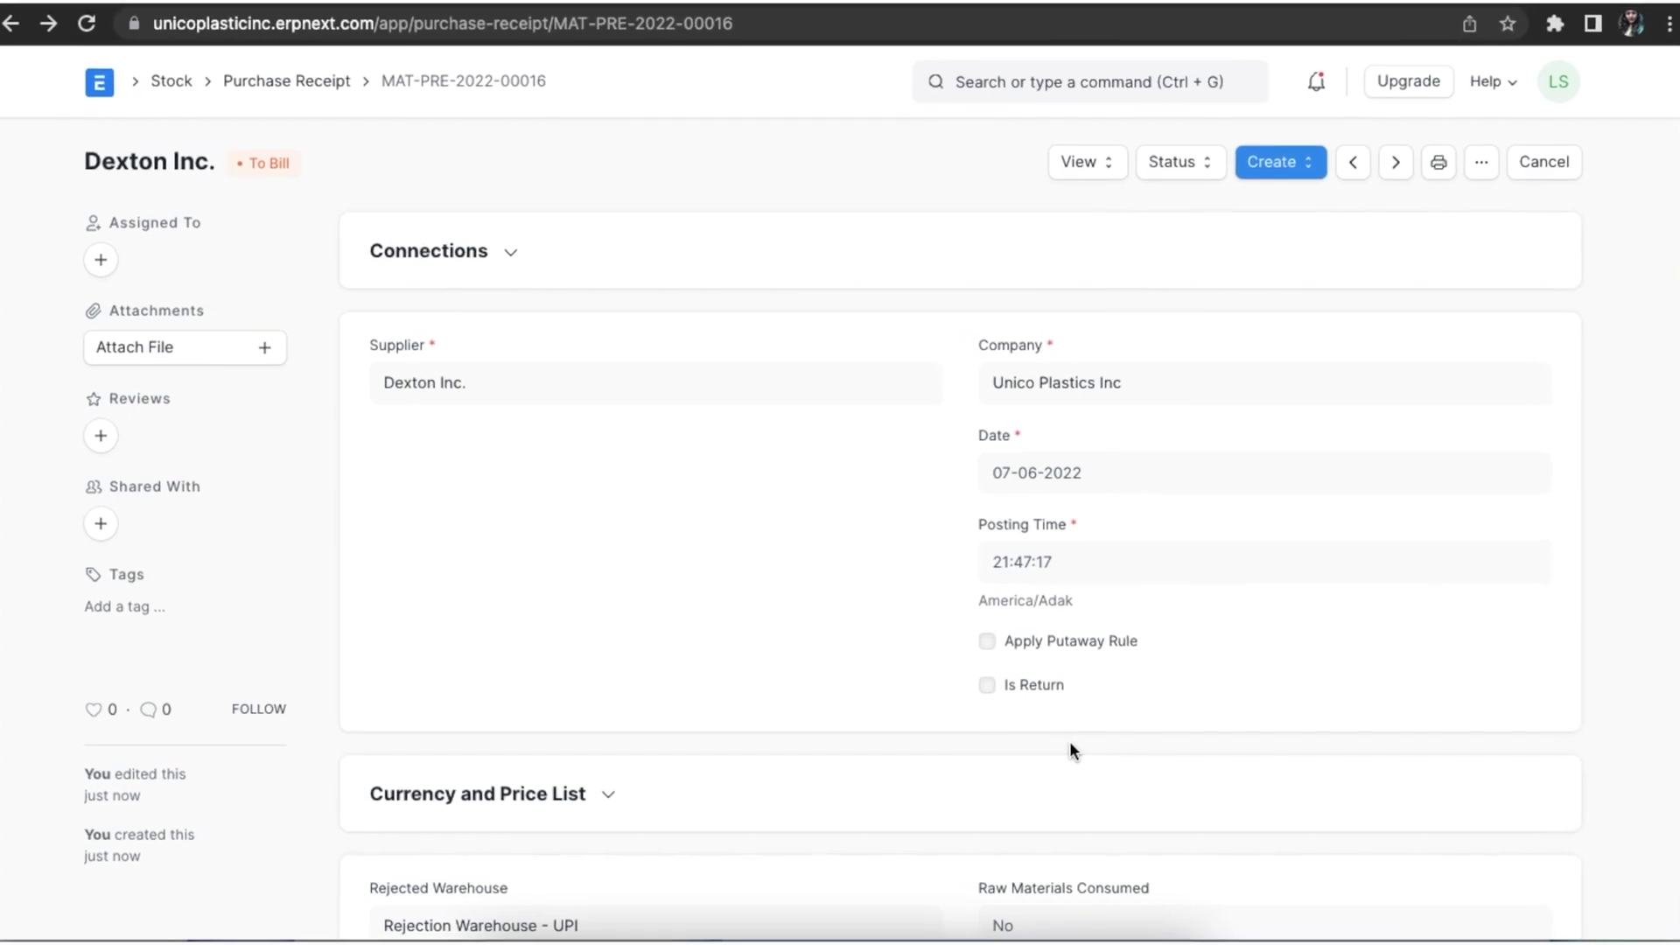
{"action": "left_click", "coordinate": [1115, 158]}
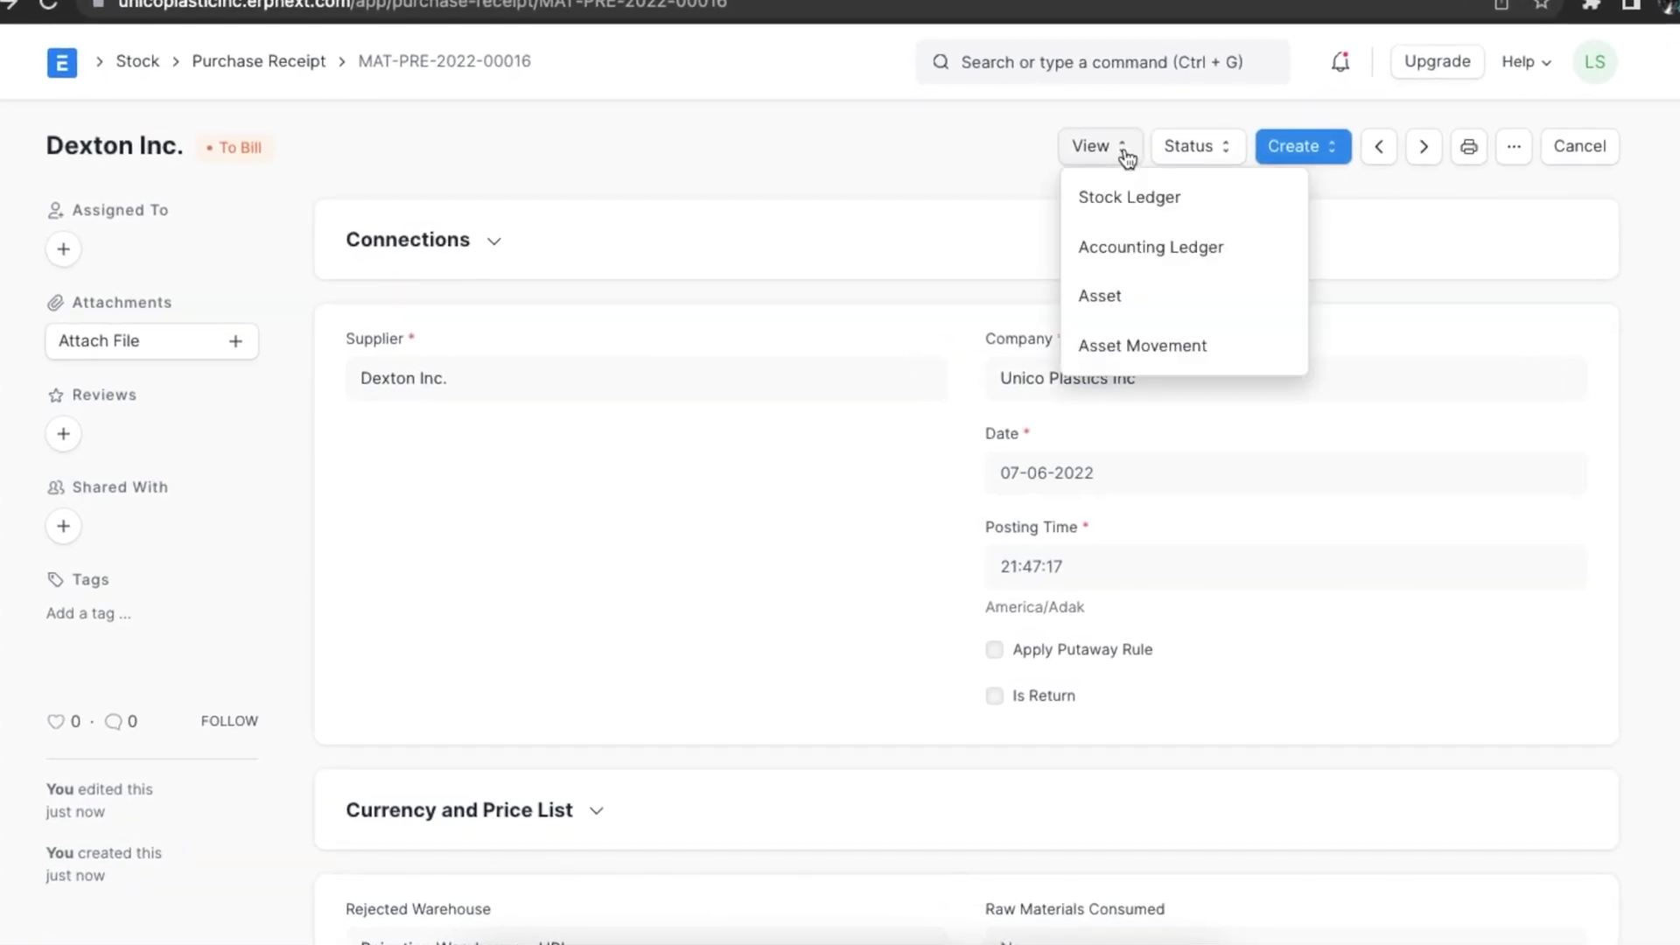
{"action": "left_click", "coordinate": [1237, 210]}
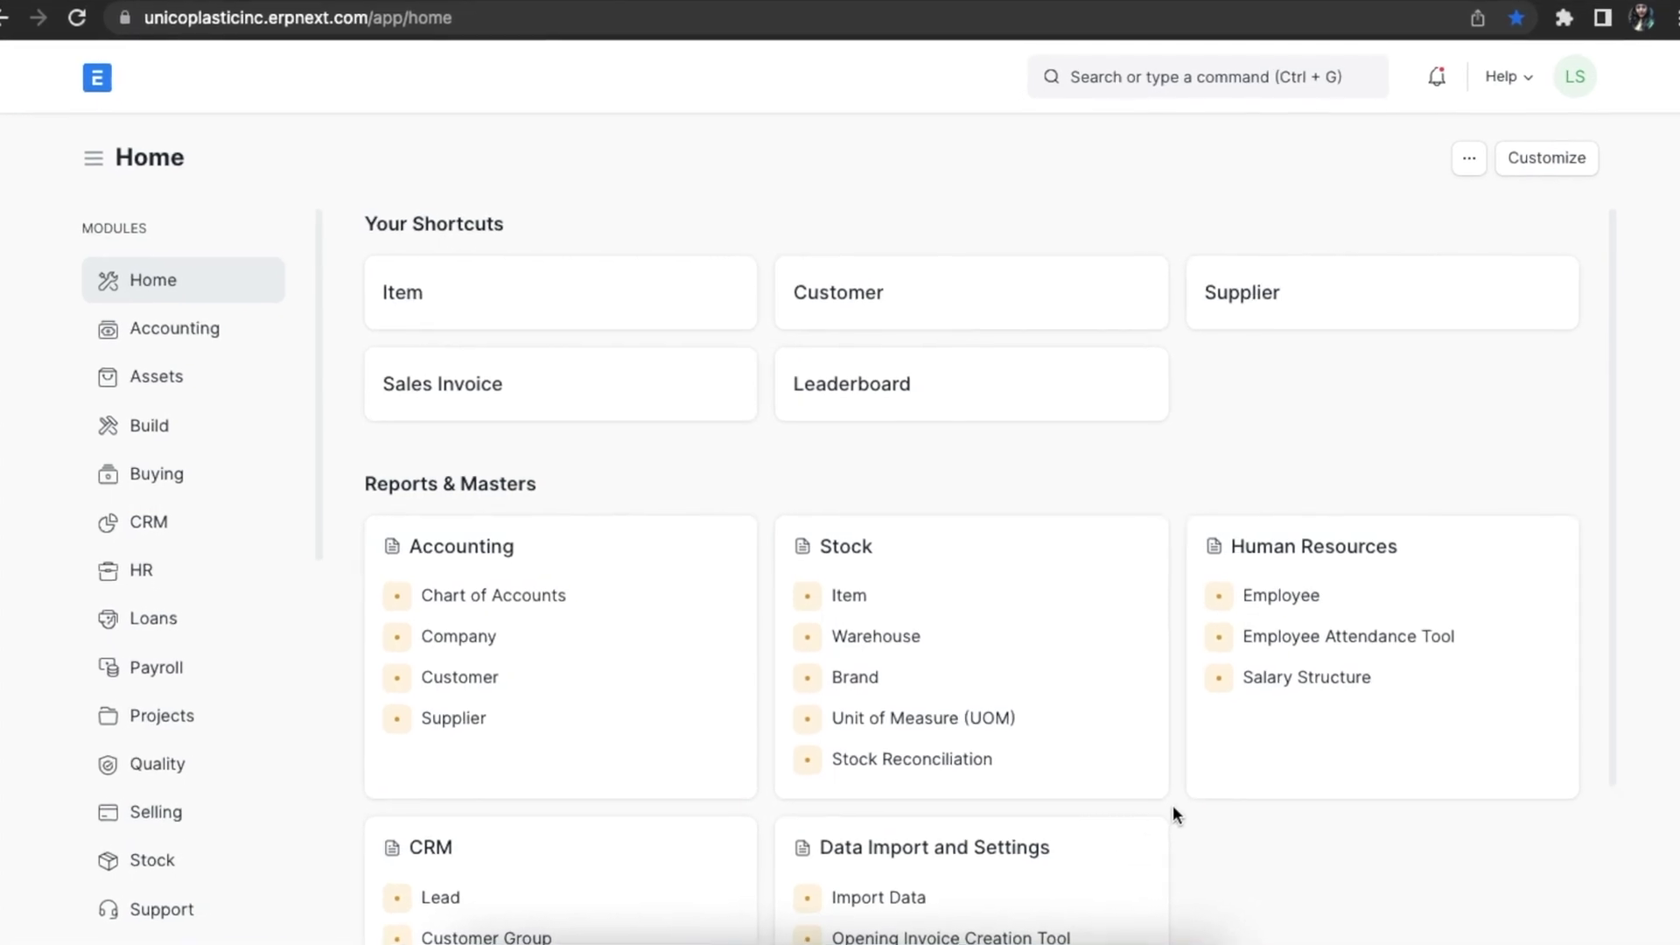
{"action": "left_click", "coordinate": [1194, 88]}
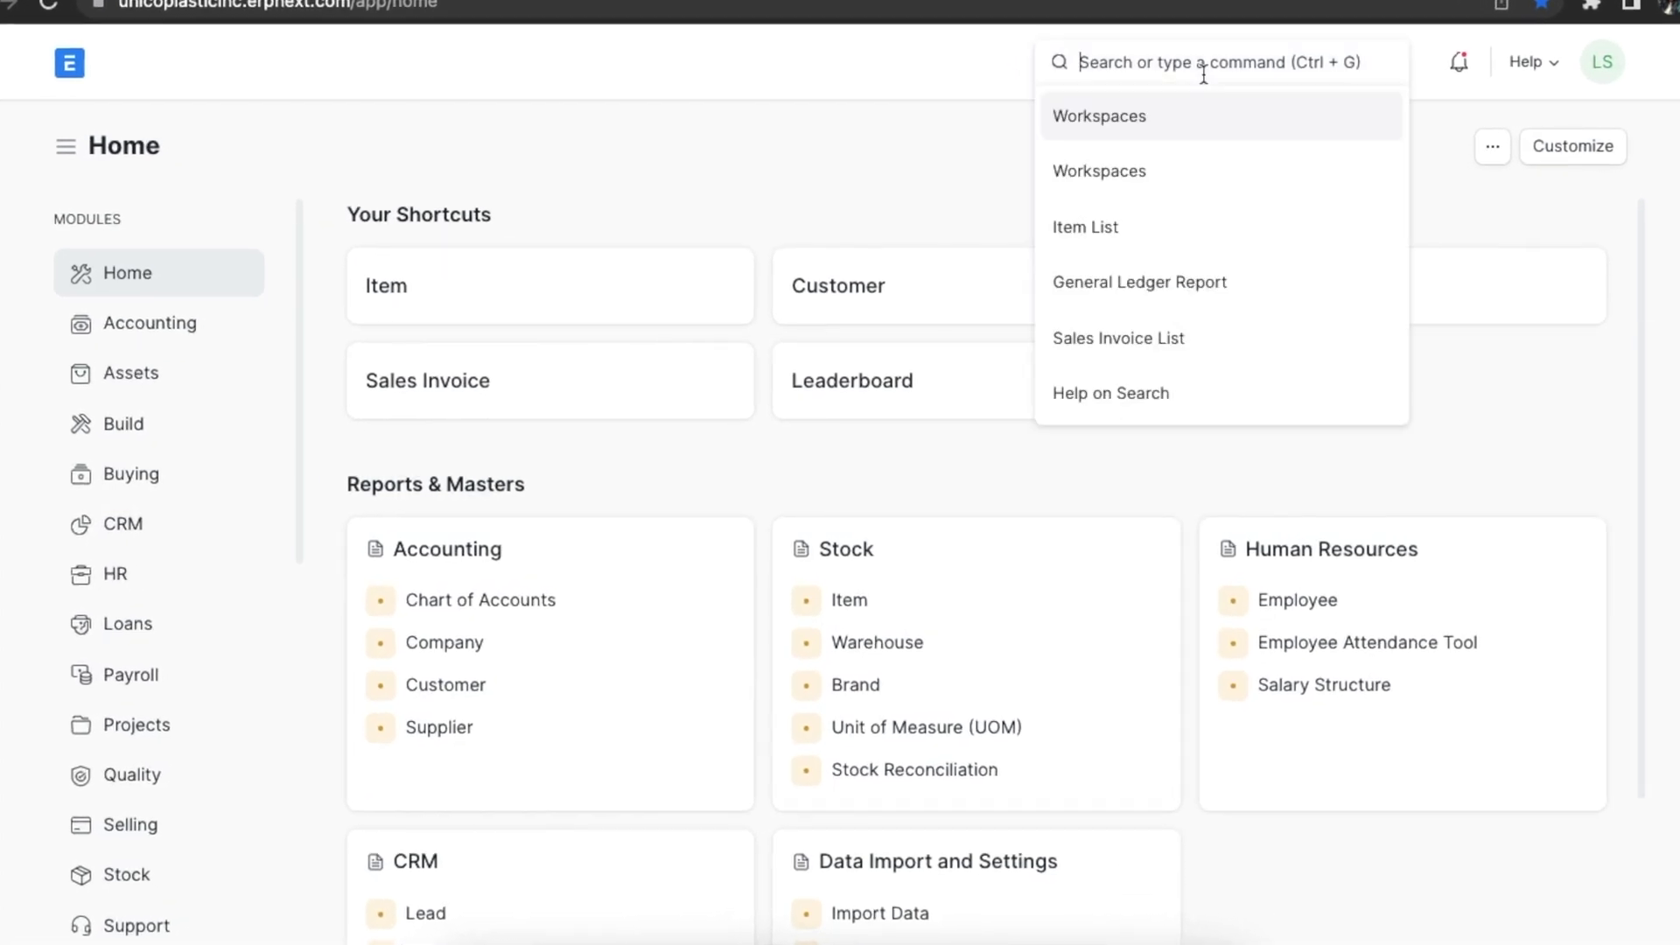
{"action": "type", "text": "purchase r"}
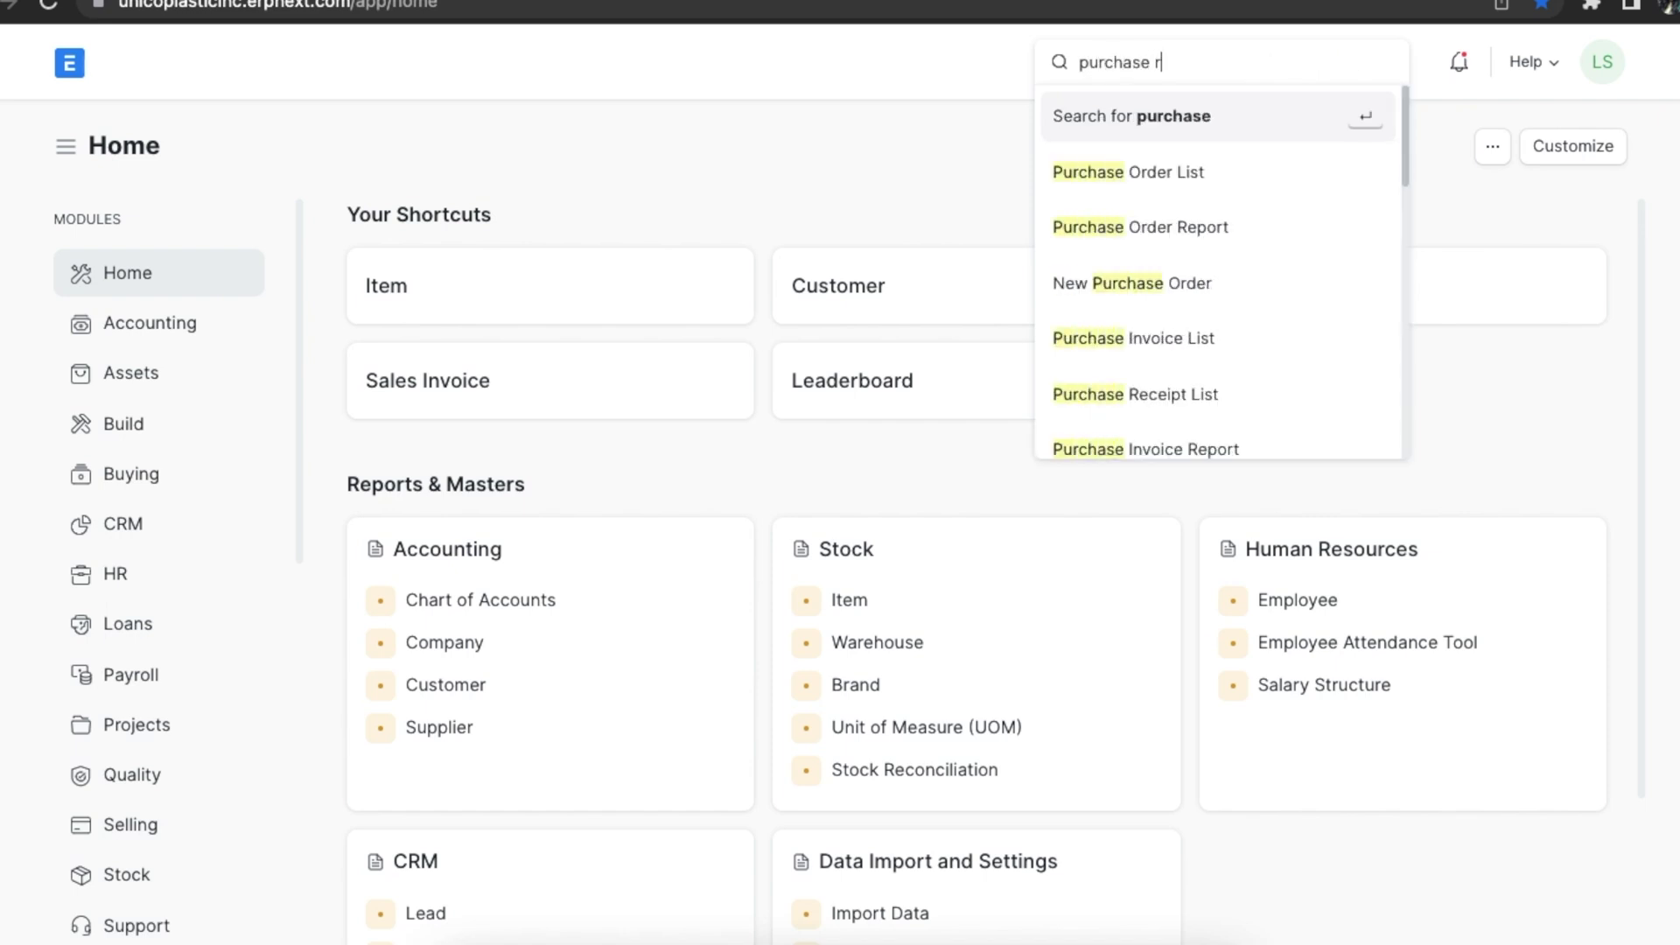
{"action": "type", "text": "e"}
{"action": "left_click", "coordinate": [1193, 170]}
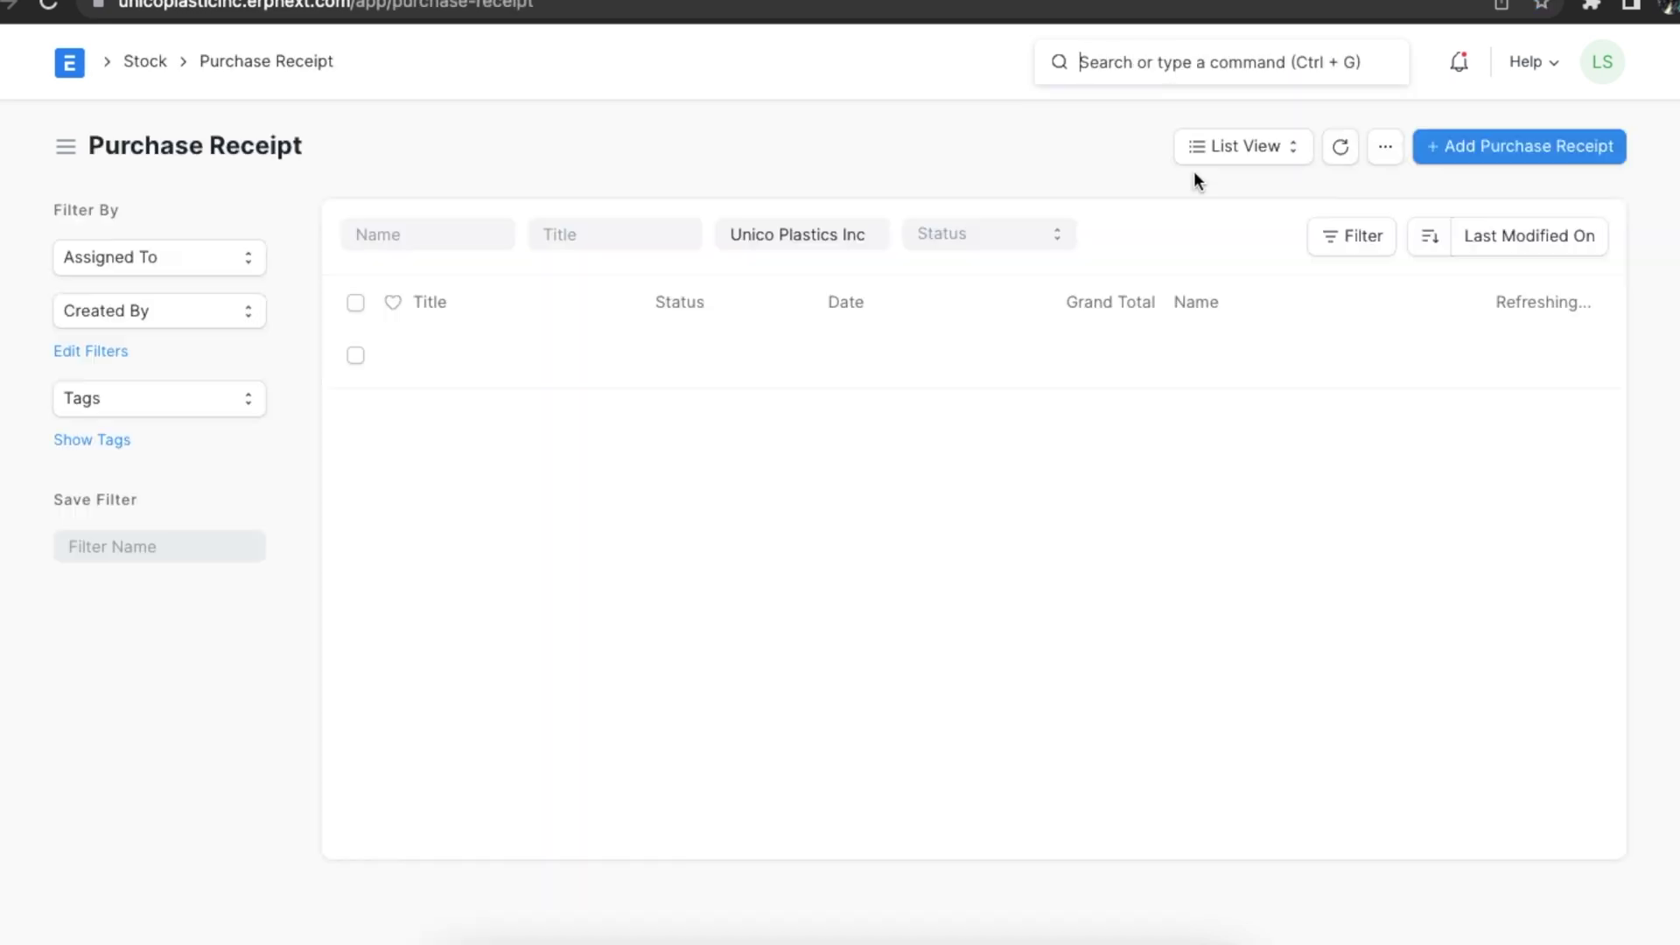
{"action": "left_click", "coordinate": [457, 367]}
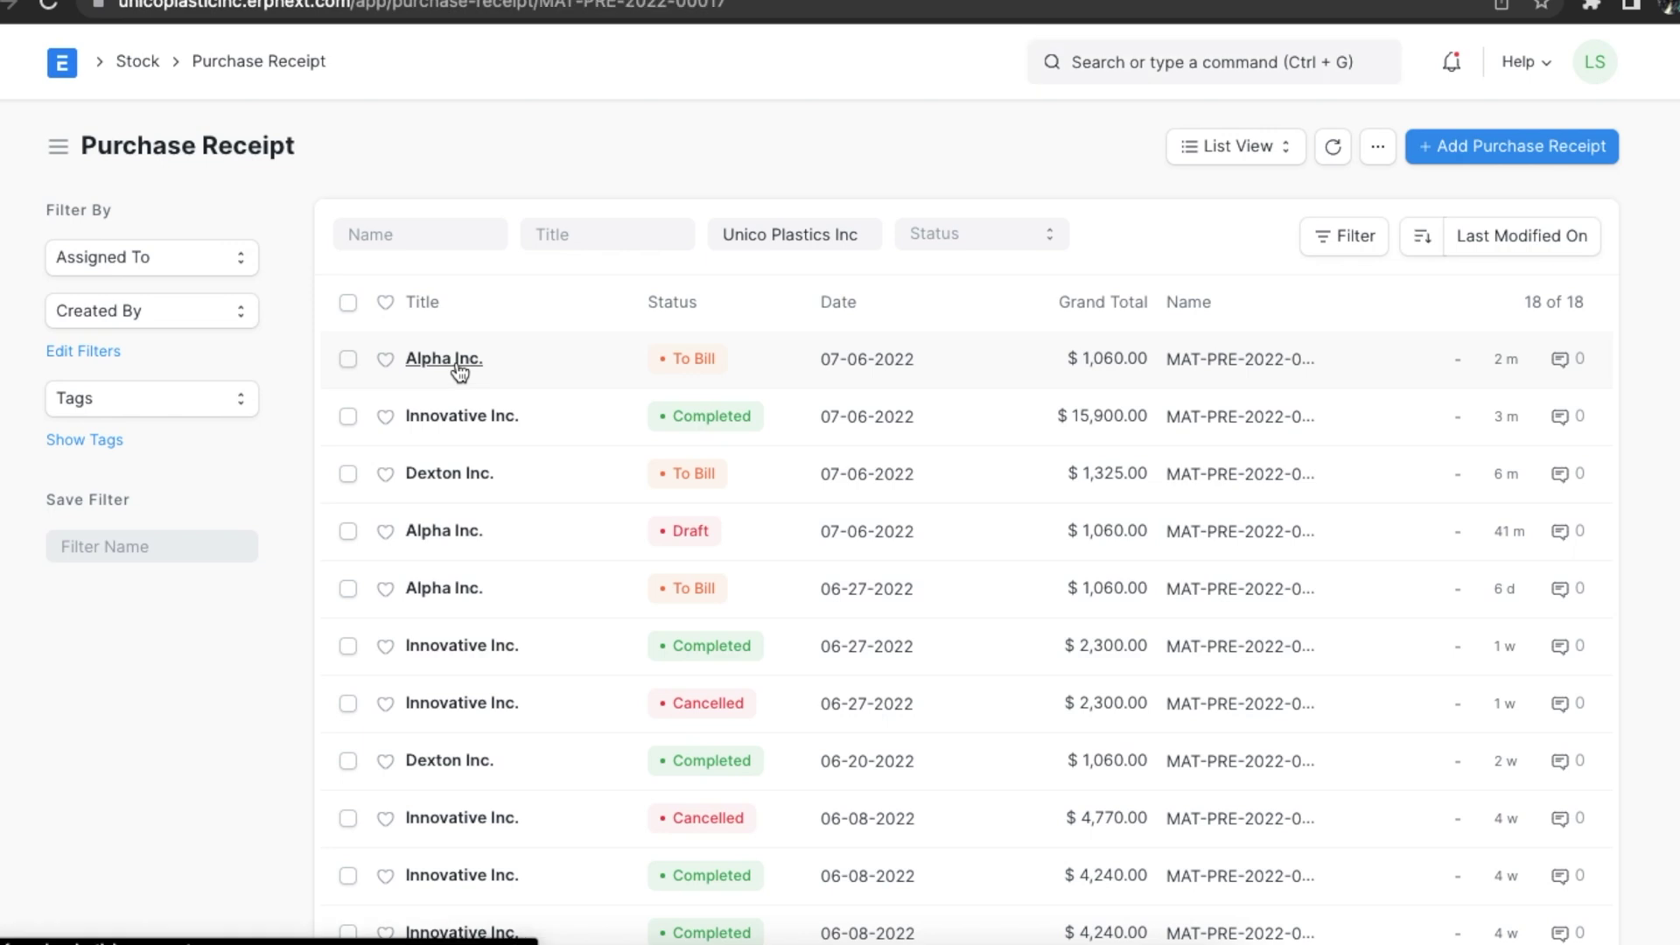
{"action": "scroll", "coordinate": [975, 588], "scroll_direction": "down", "scroll_amount": 10}
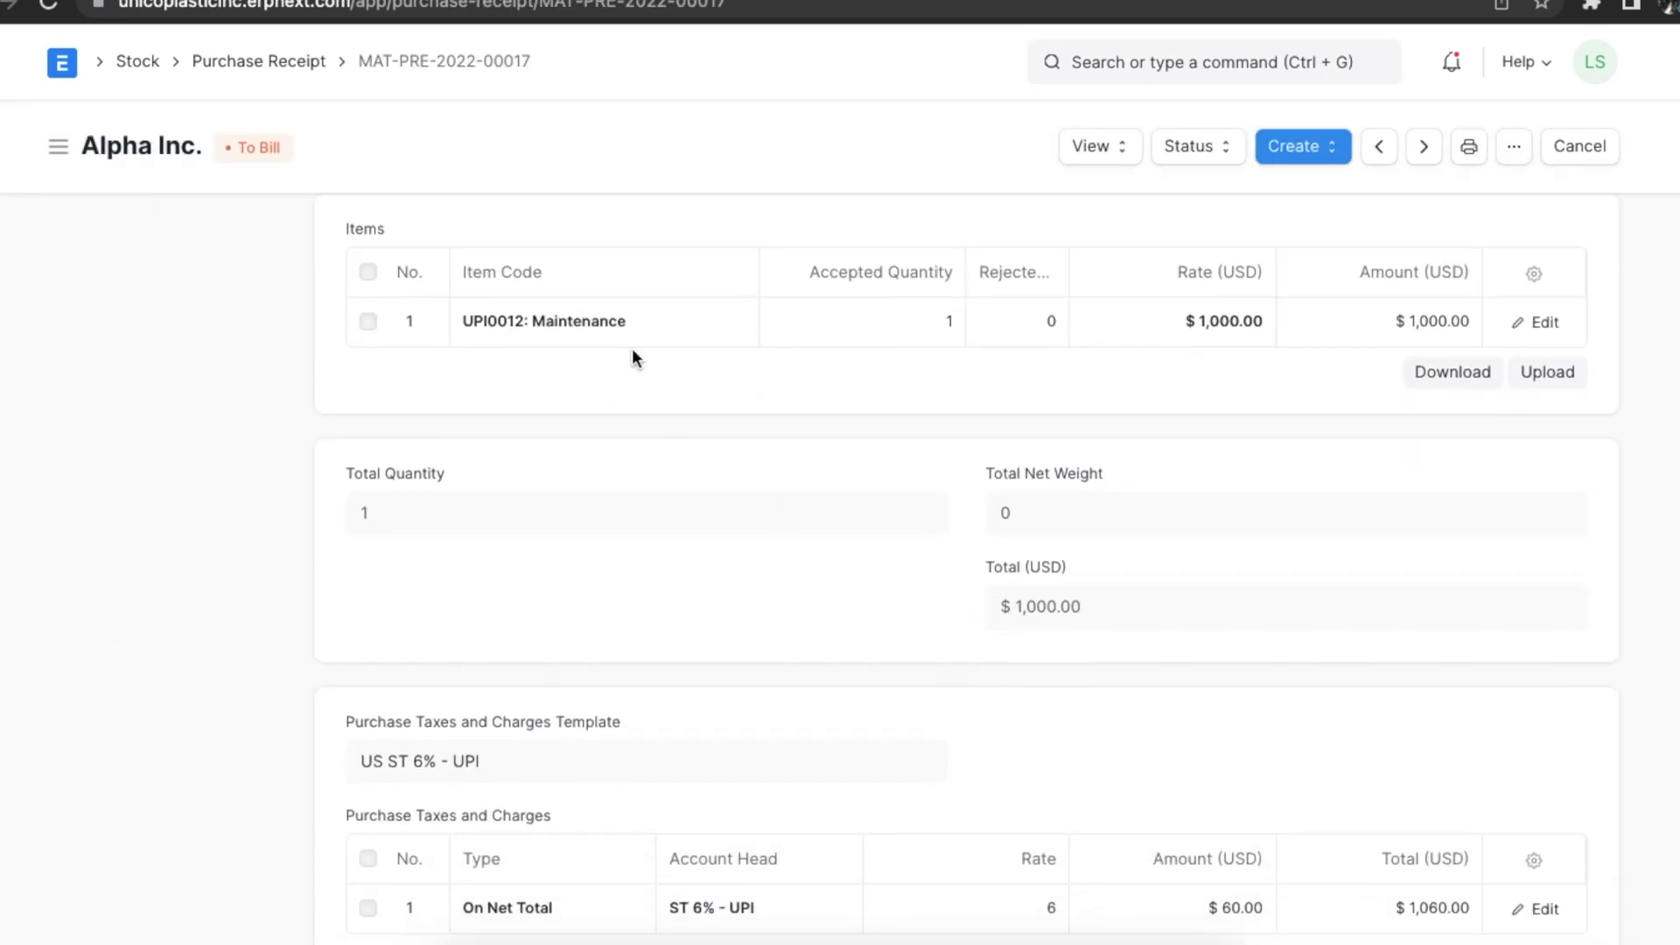
{"action": "scroll", "coordinate": [1257, 390], "scroll_direction": "up", "scroll_amount": 10}
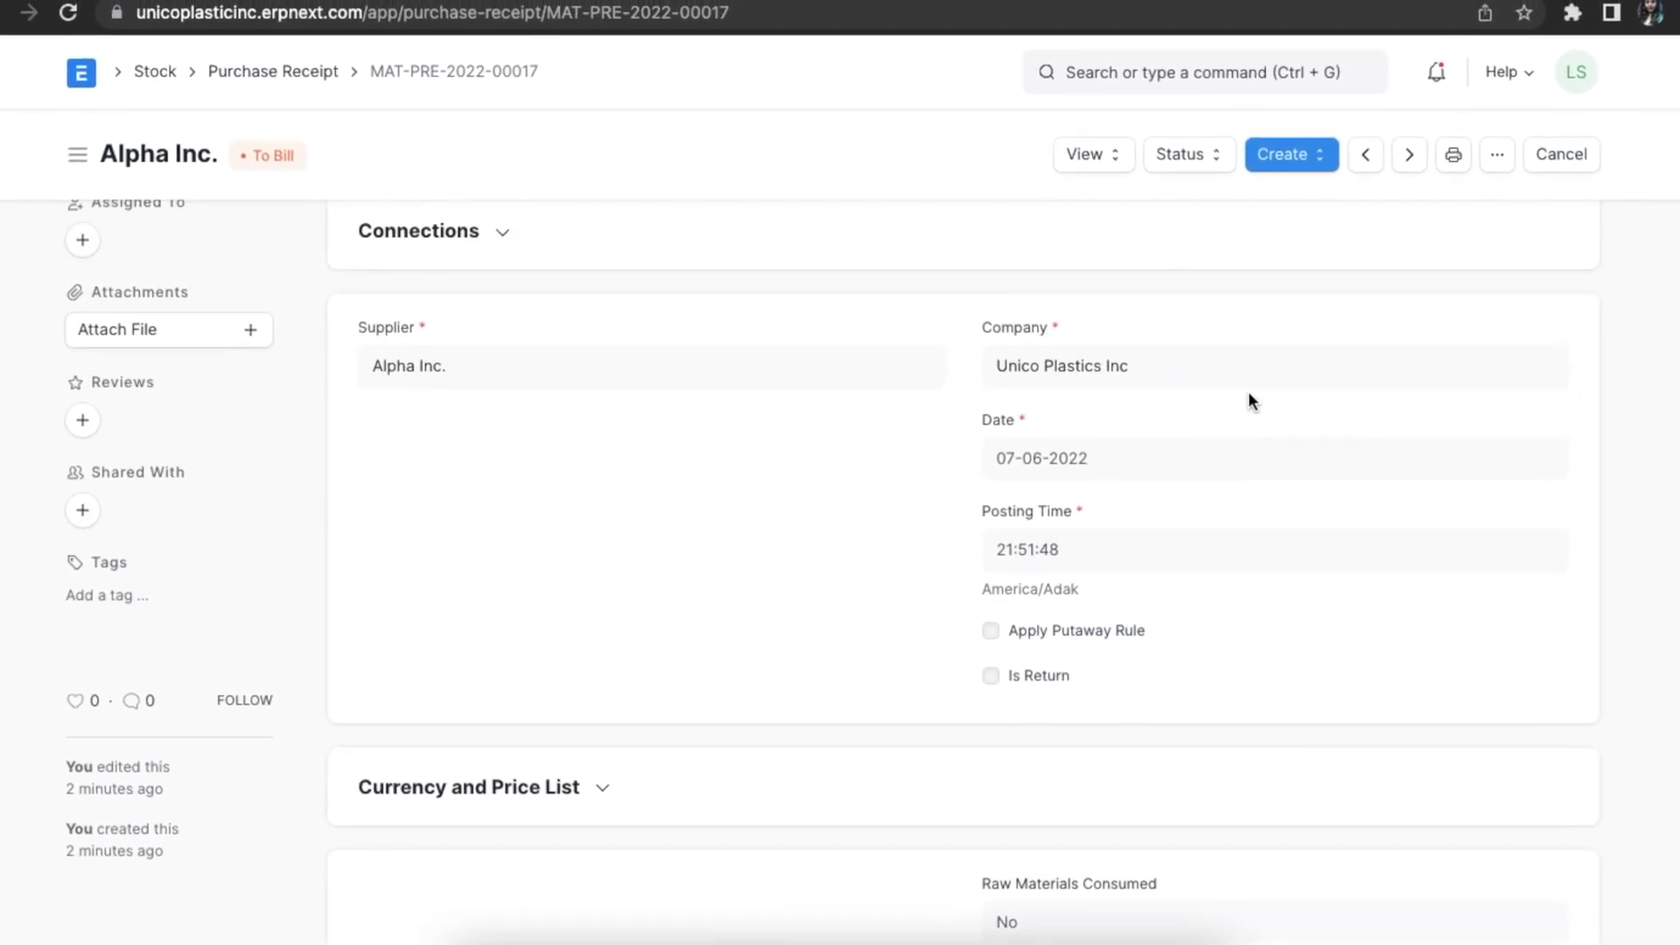
{"action": "left_click", "coordinate": [1093, 166]}
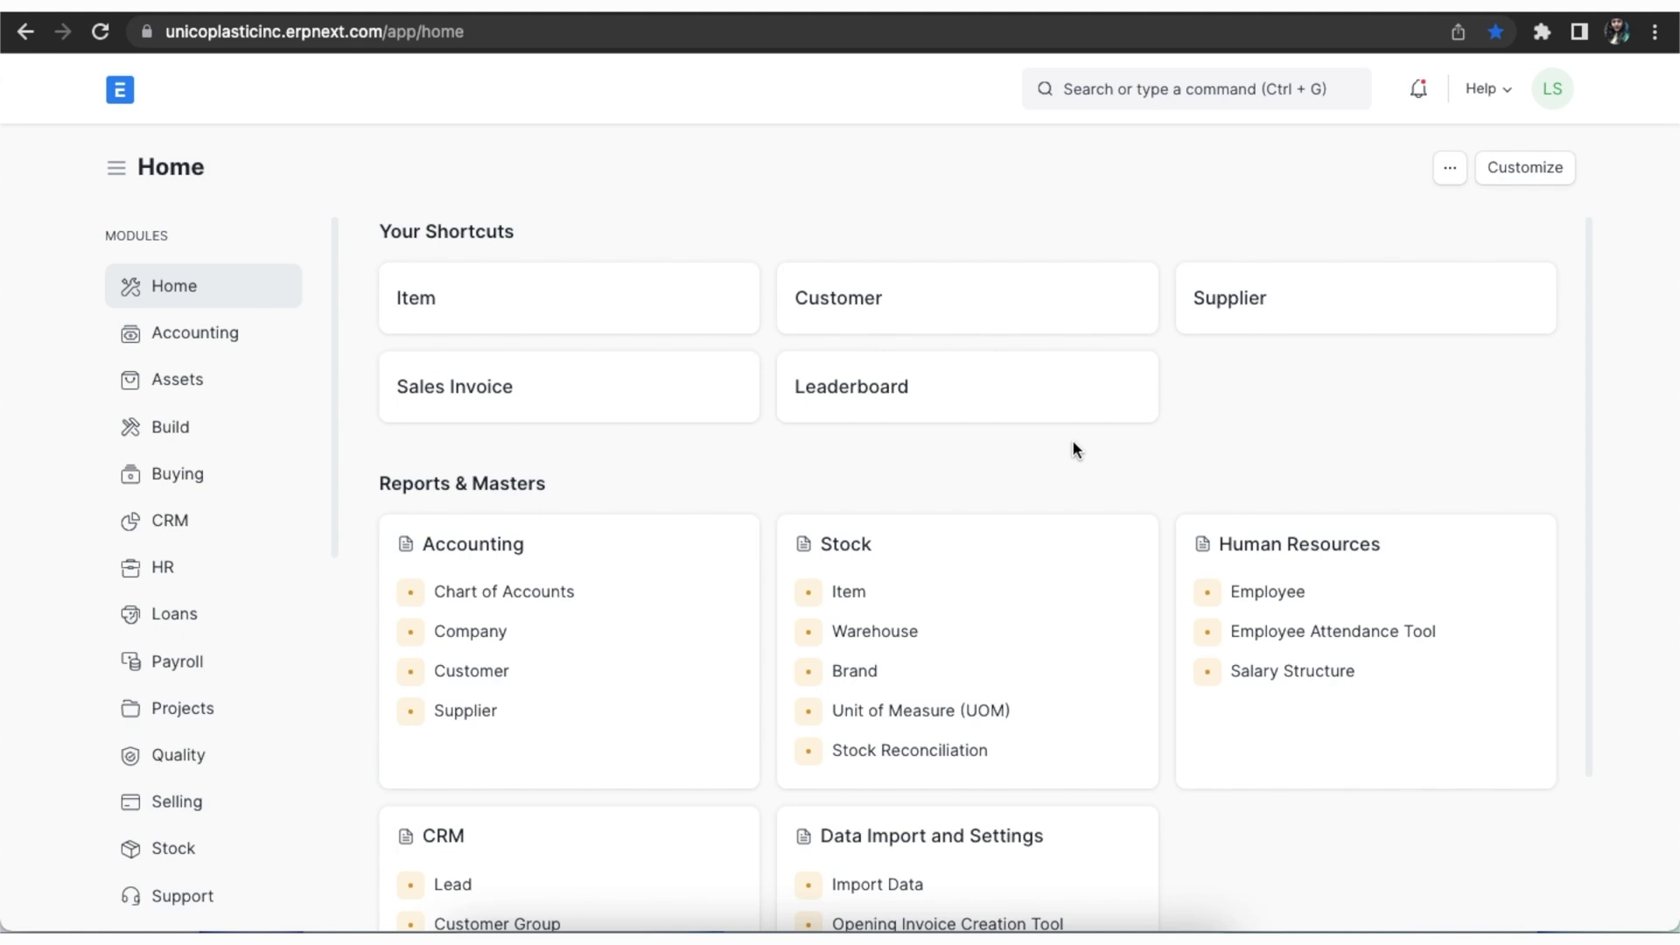
Step: Search 'landed' and create a new Landed Cost Voucher from its list
{"action": "left_click", "coordinate": [1126, 86]}
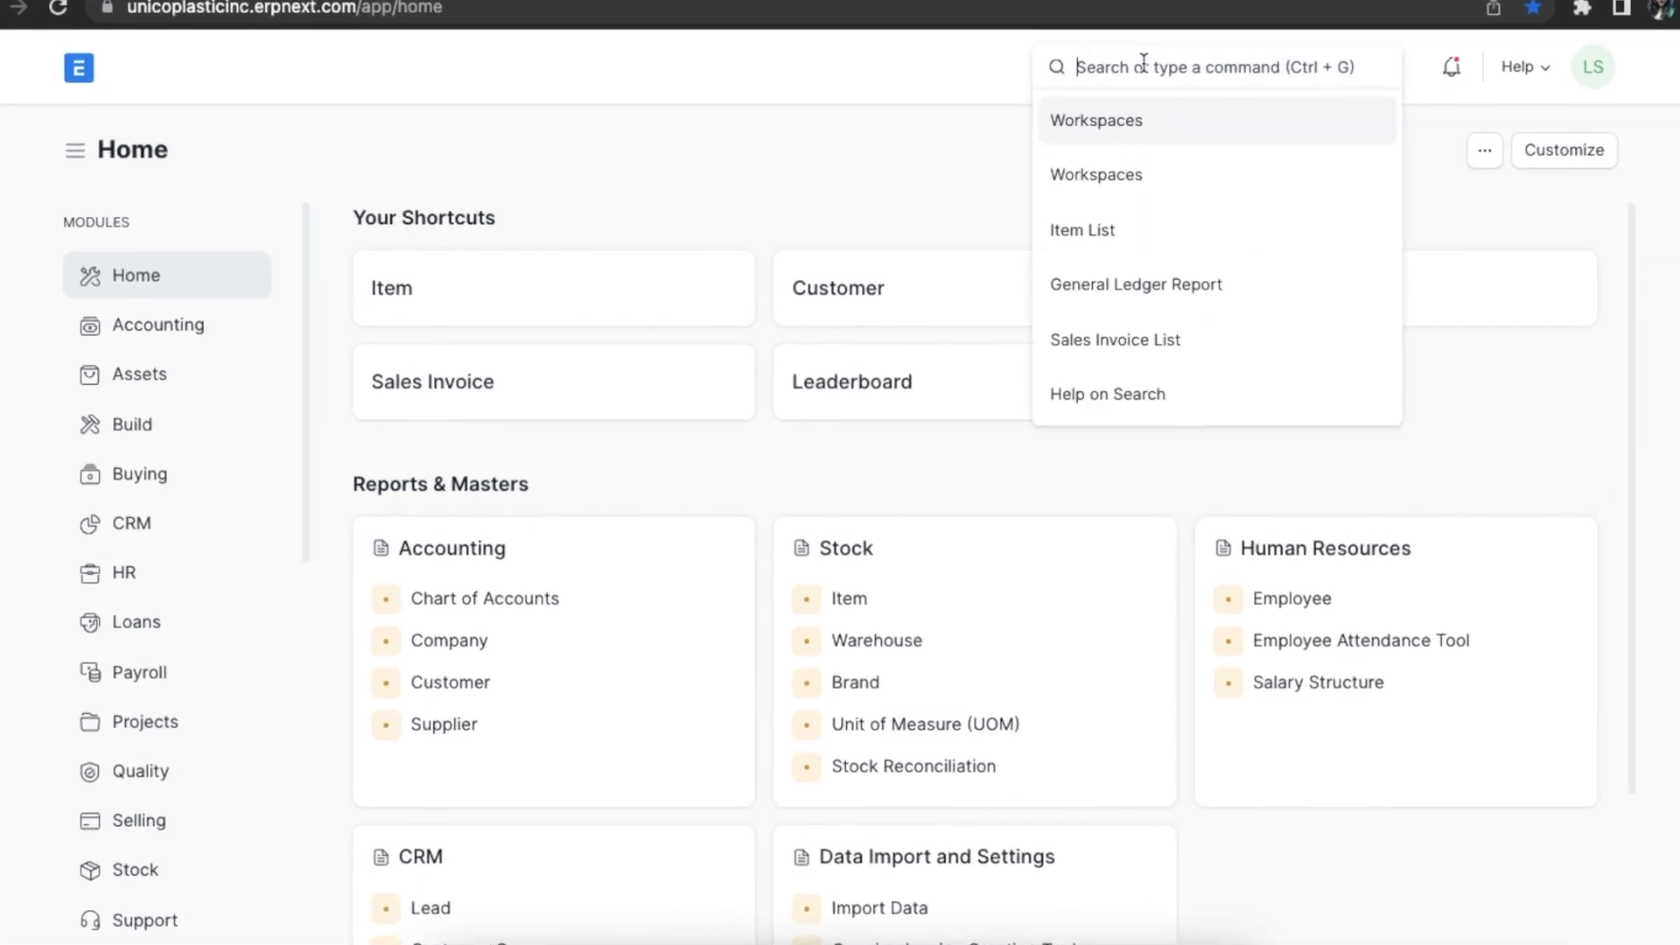
{"action": "type", "text": "landed"}
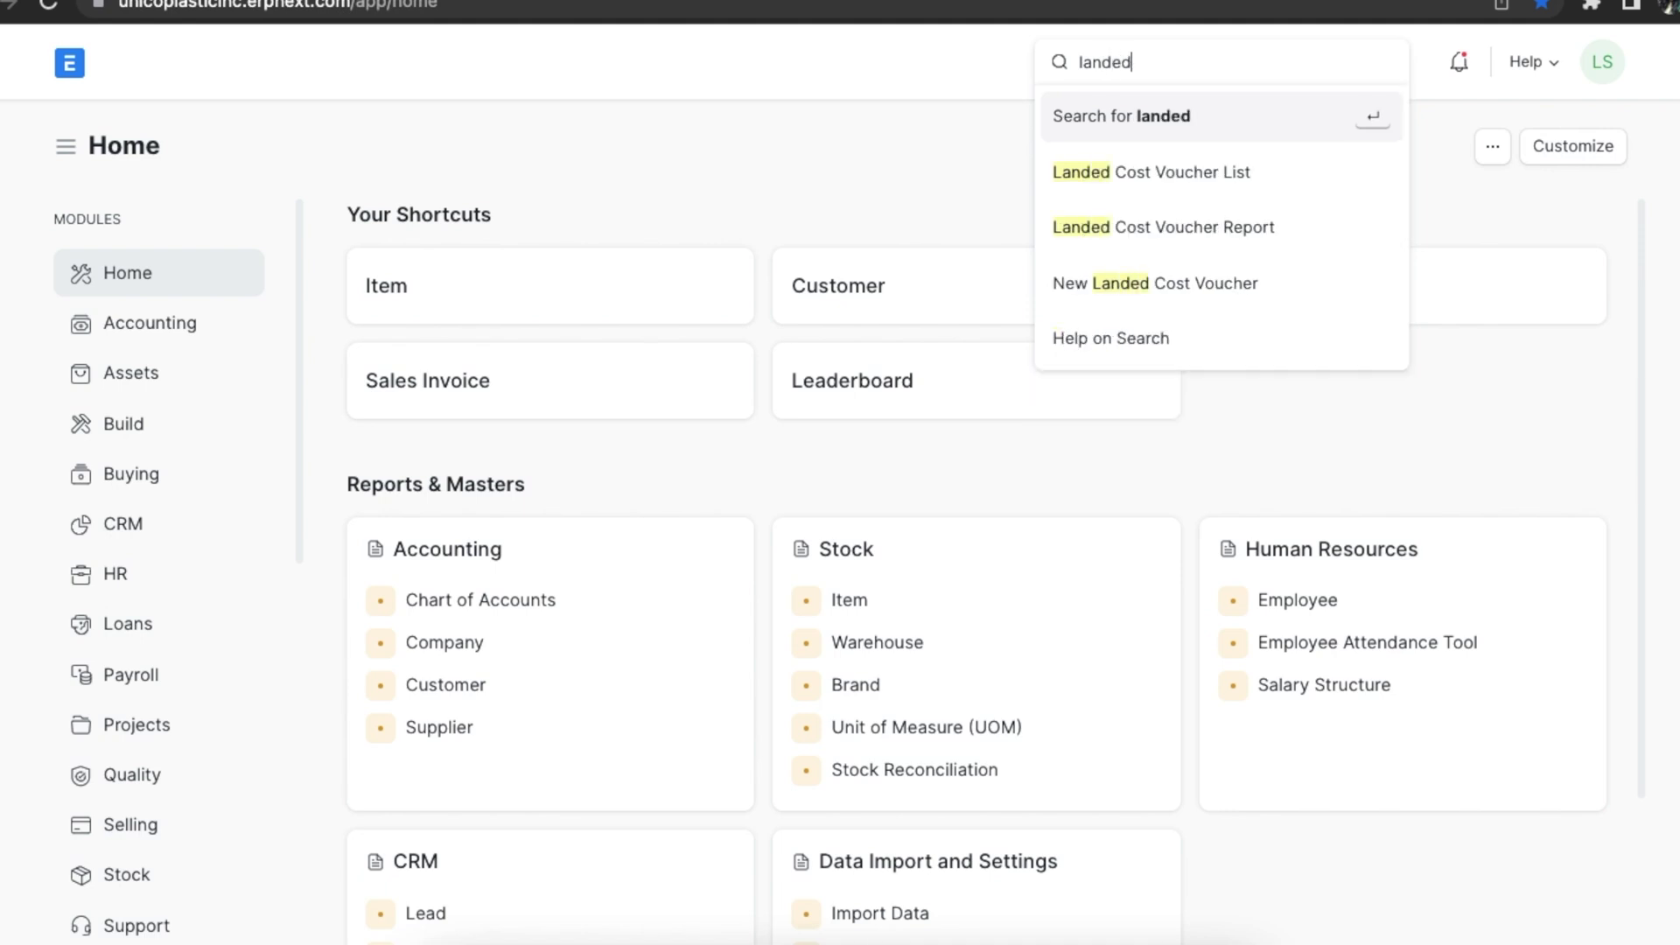
{"action": "left_click", "coordinate": [1202, 172]}
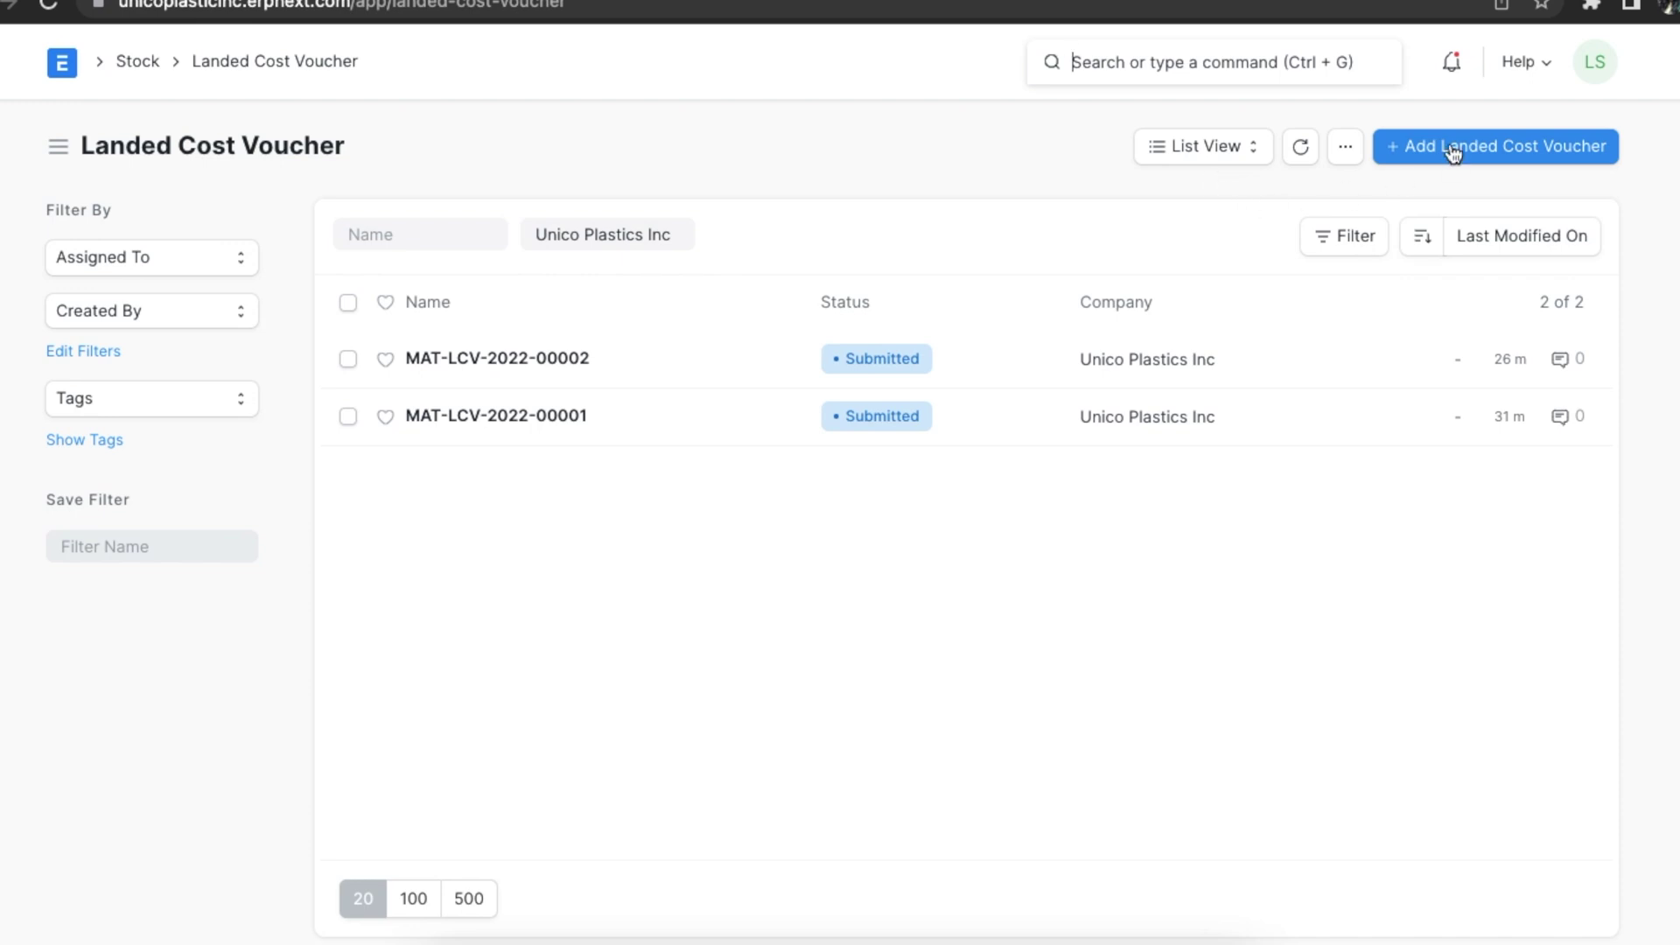
{"action": "left_click", "coordinate": [1413, 155]}
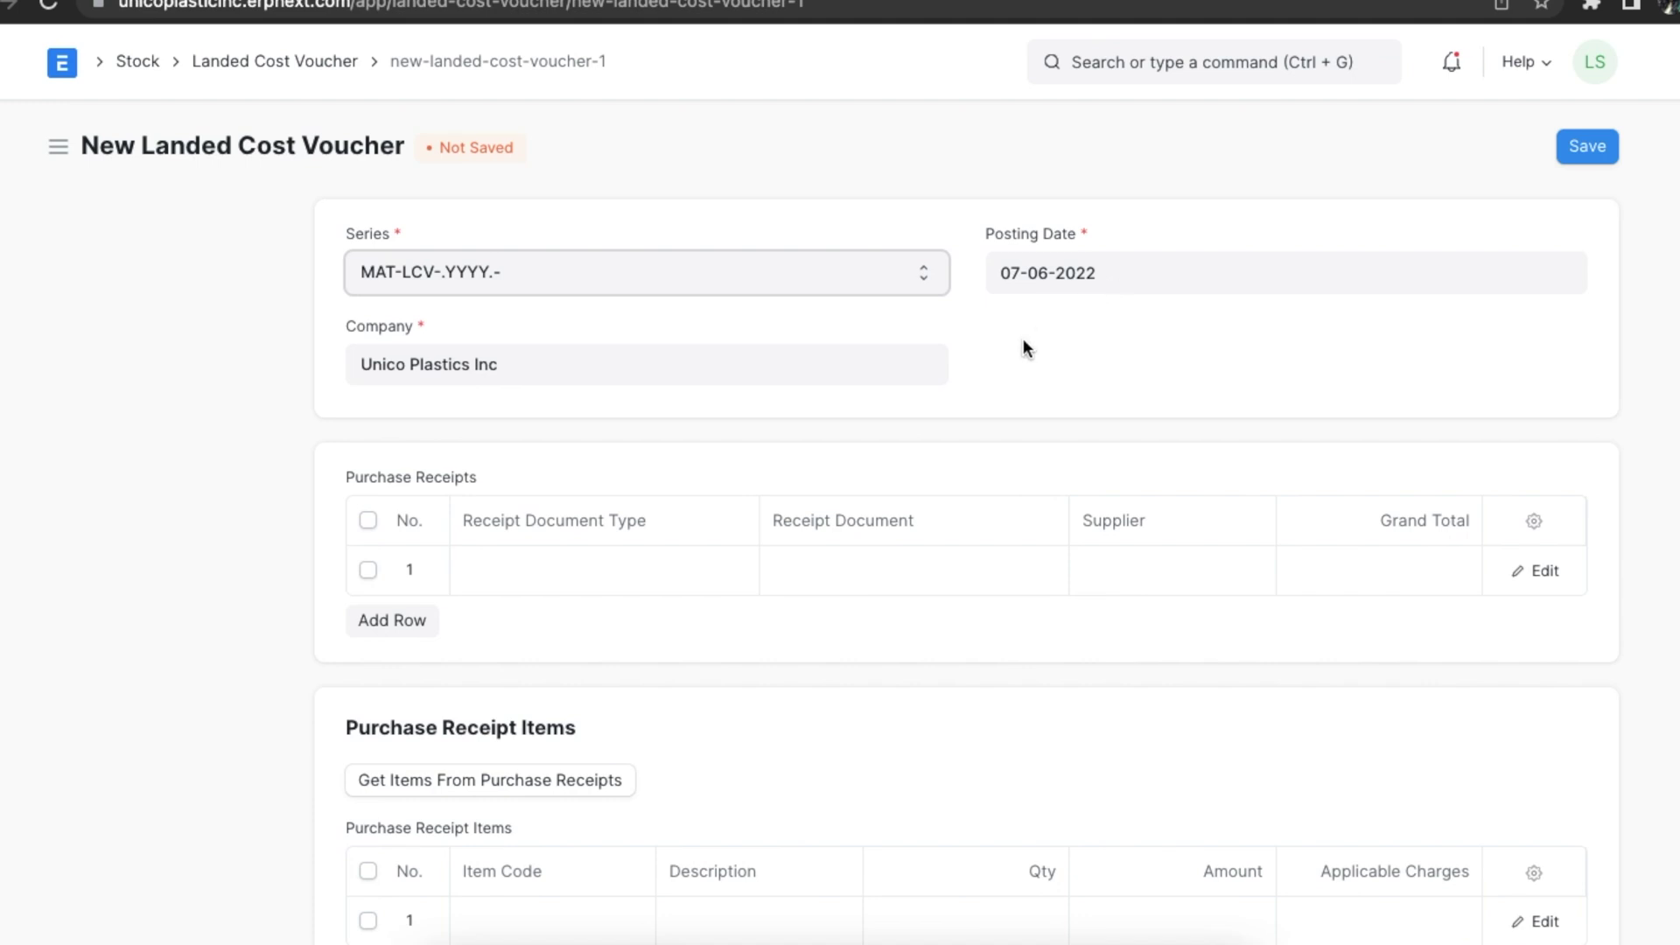
Step: Link Purchase Receipt MAT-PRE-2022-00013 from Alpha Inc. in the voucher's first receipt row
{"action": "scroll", "coordinate": [1023, 343], "scroll_direction": "down", "scroll_amount": 1}
{"action": "scroll", "coordinate": [1023, 343], "scroll_direction": "up", "scroll_amount": 1}
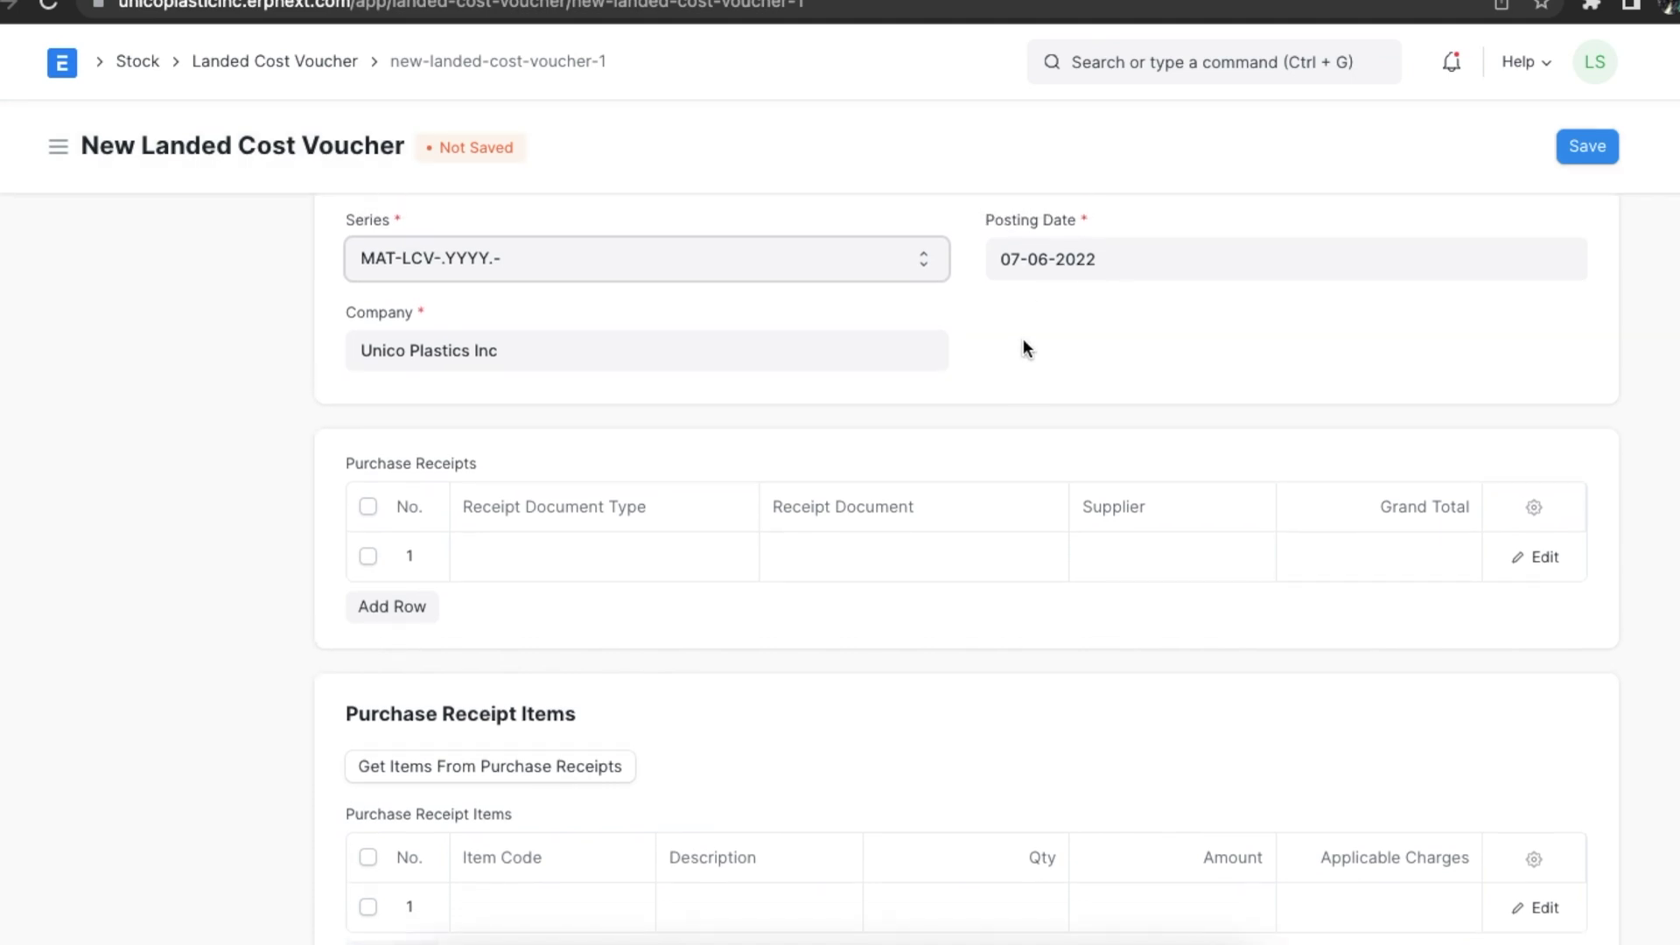
{"action": "scroll", "coordinate": [1024, 346], "scroll_direction": "down", "scroll_amount": 2}
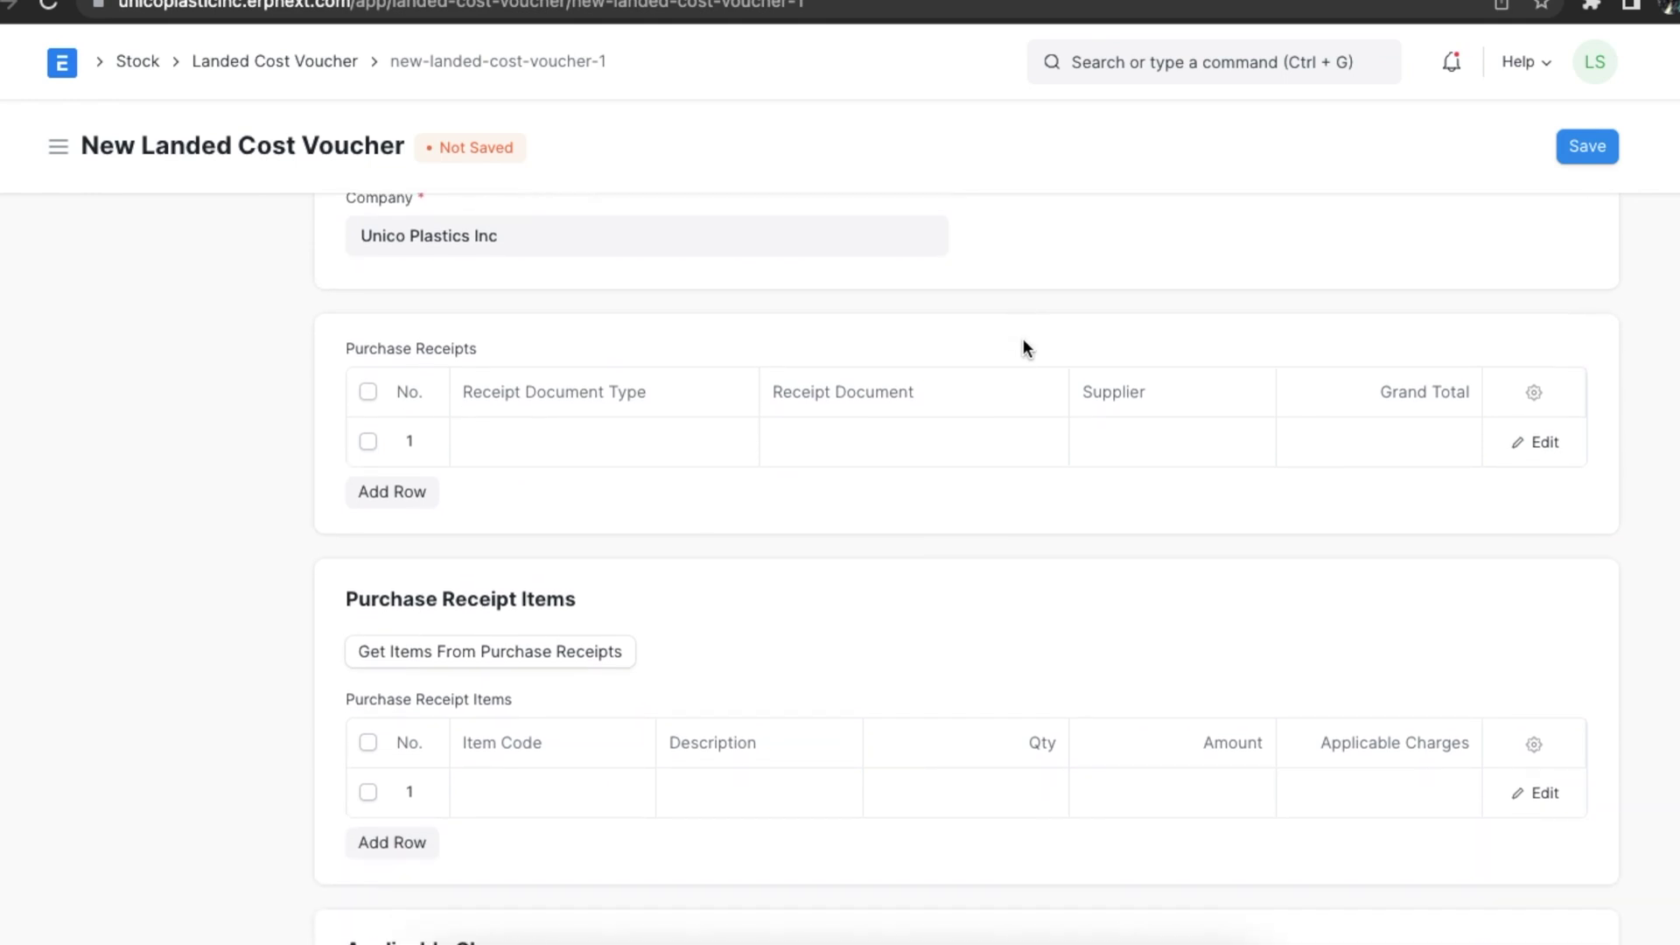
{"action": "scroll", "coordinate": [1024, 343], "scroll_direction": "down", "scroll_amount": 1}
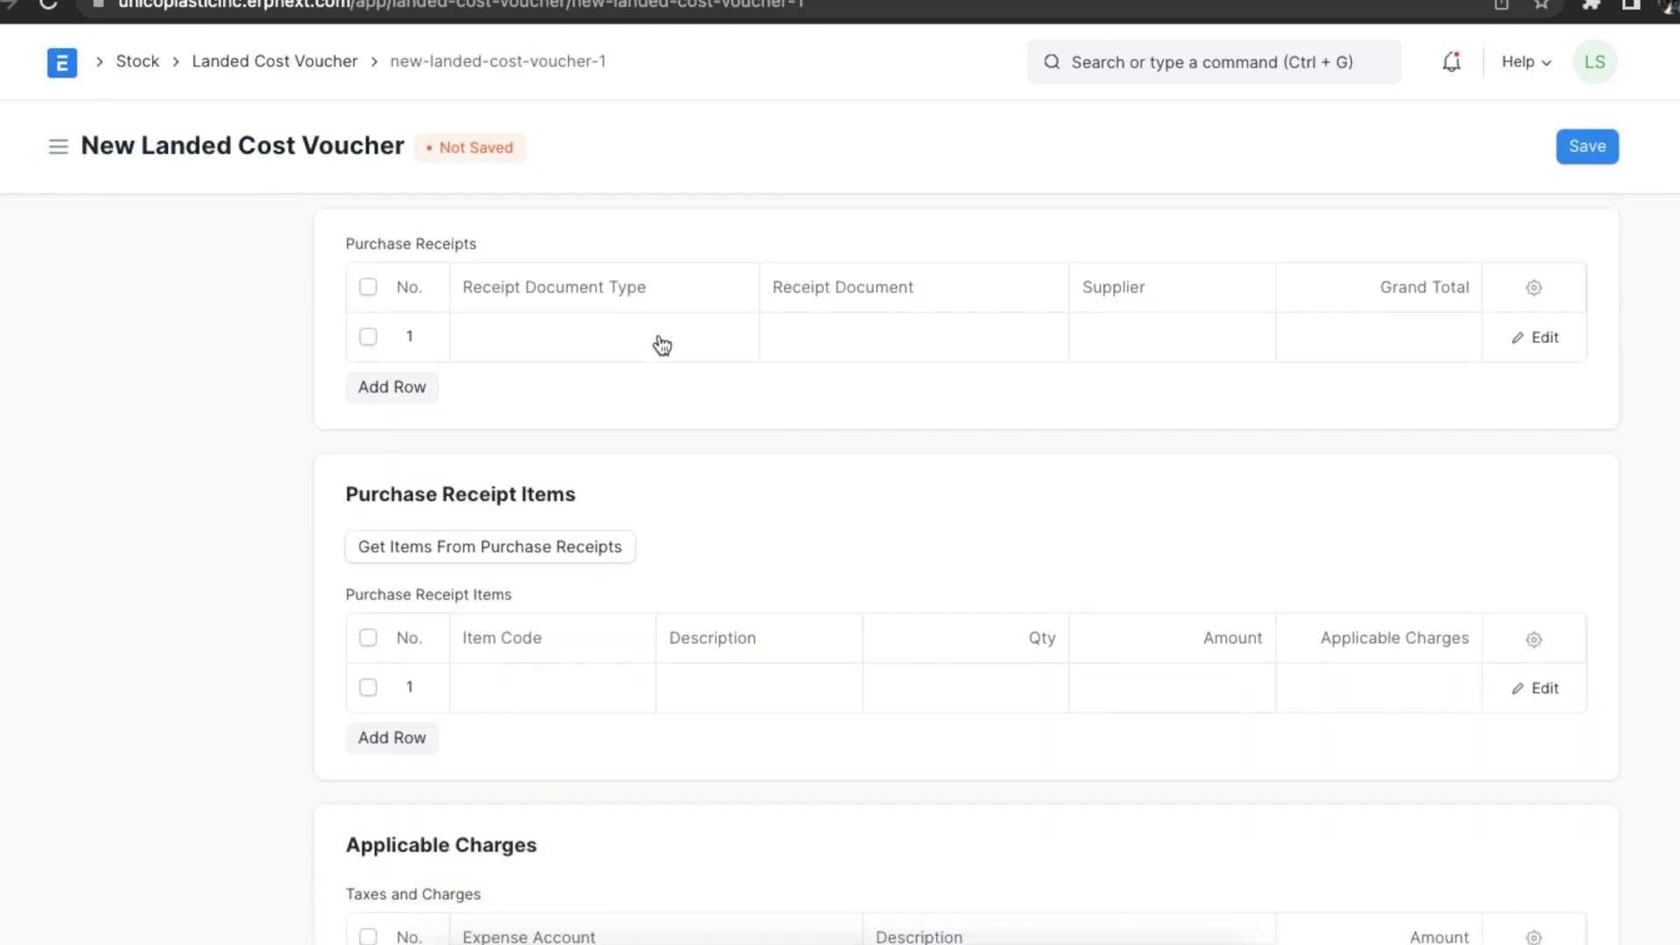
{"action": "left_click", "coordinate": [598, 348]}
{"action": "left_click", "coordinate": [595, 343]}
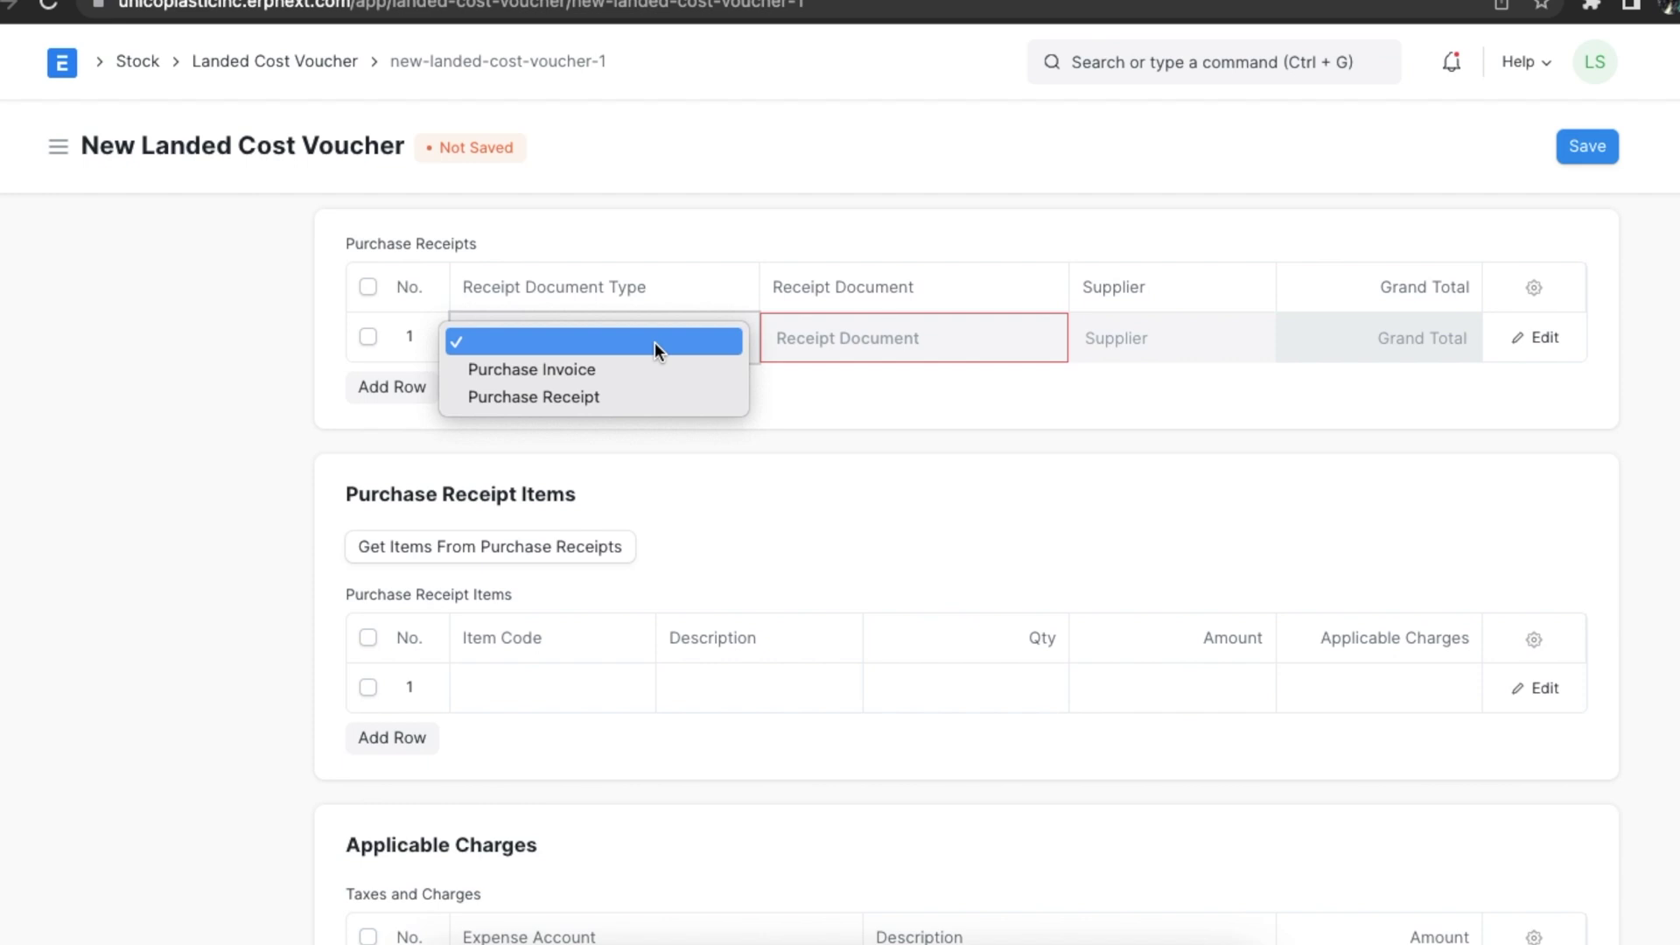
{"action": "left_click", "coordinate": [658, 395]}
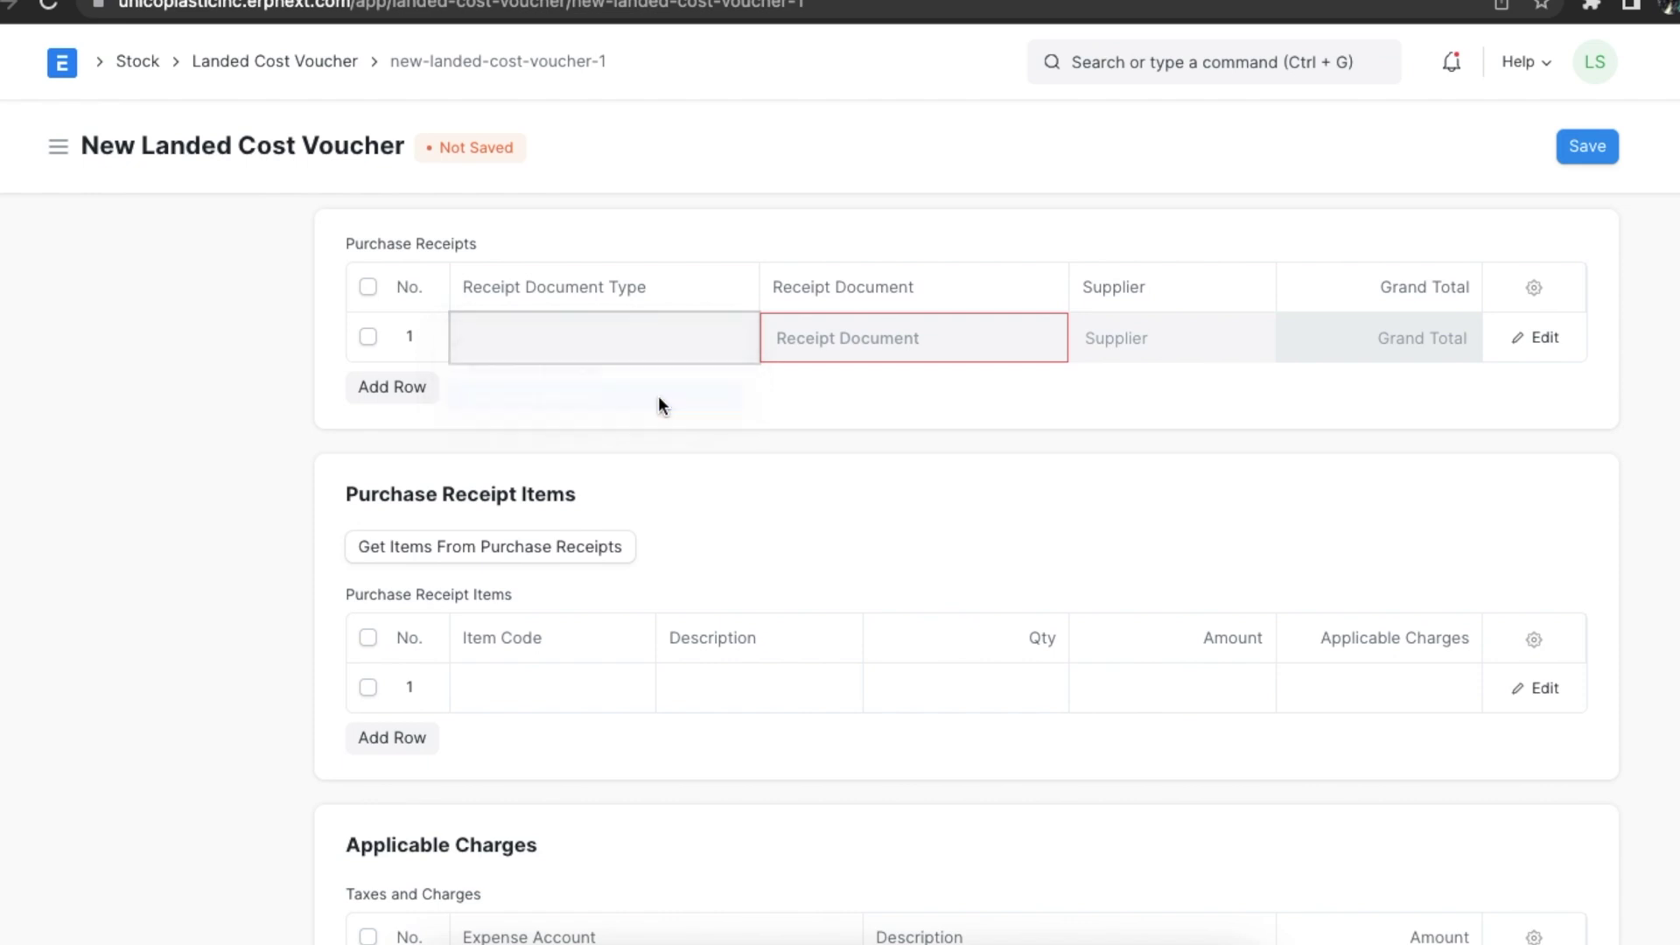
{"action": "left_click", "coordinate": [801, 338]}
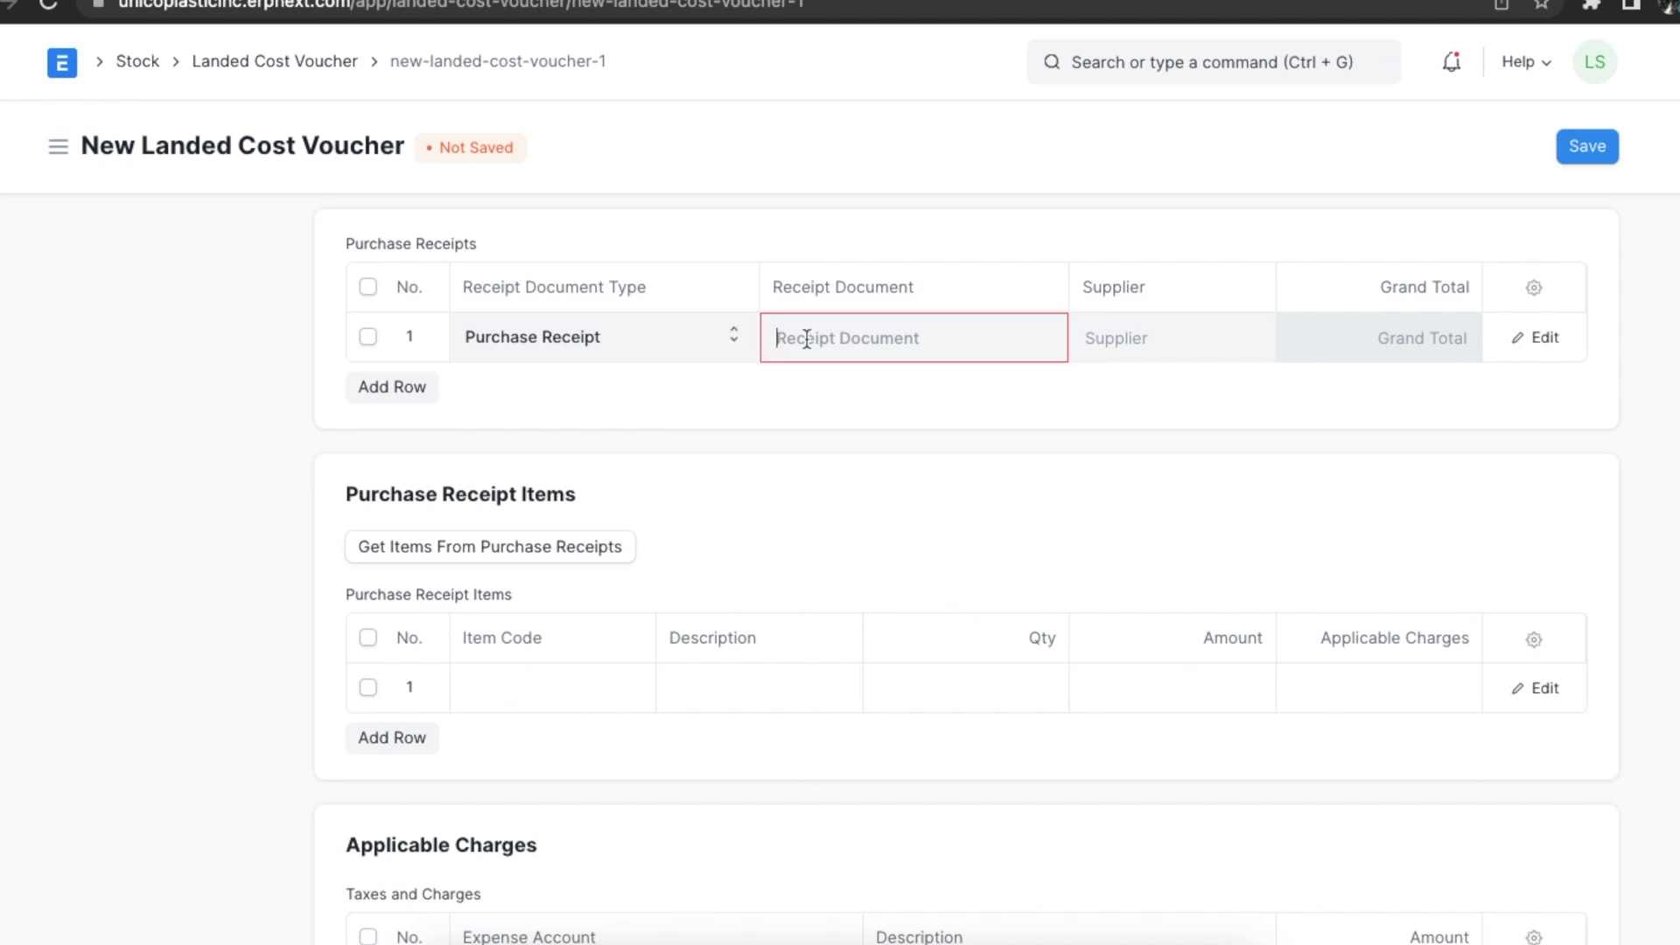
{"action": "scroll", "coordinate": [884, 522], "scroll_direction": "down", "scroll_amount": 2}
{"action": "scroll", "coordinate": [896, 610], "scroll_direction": "down", "scroll_amount": 5}
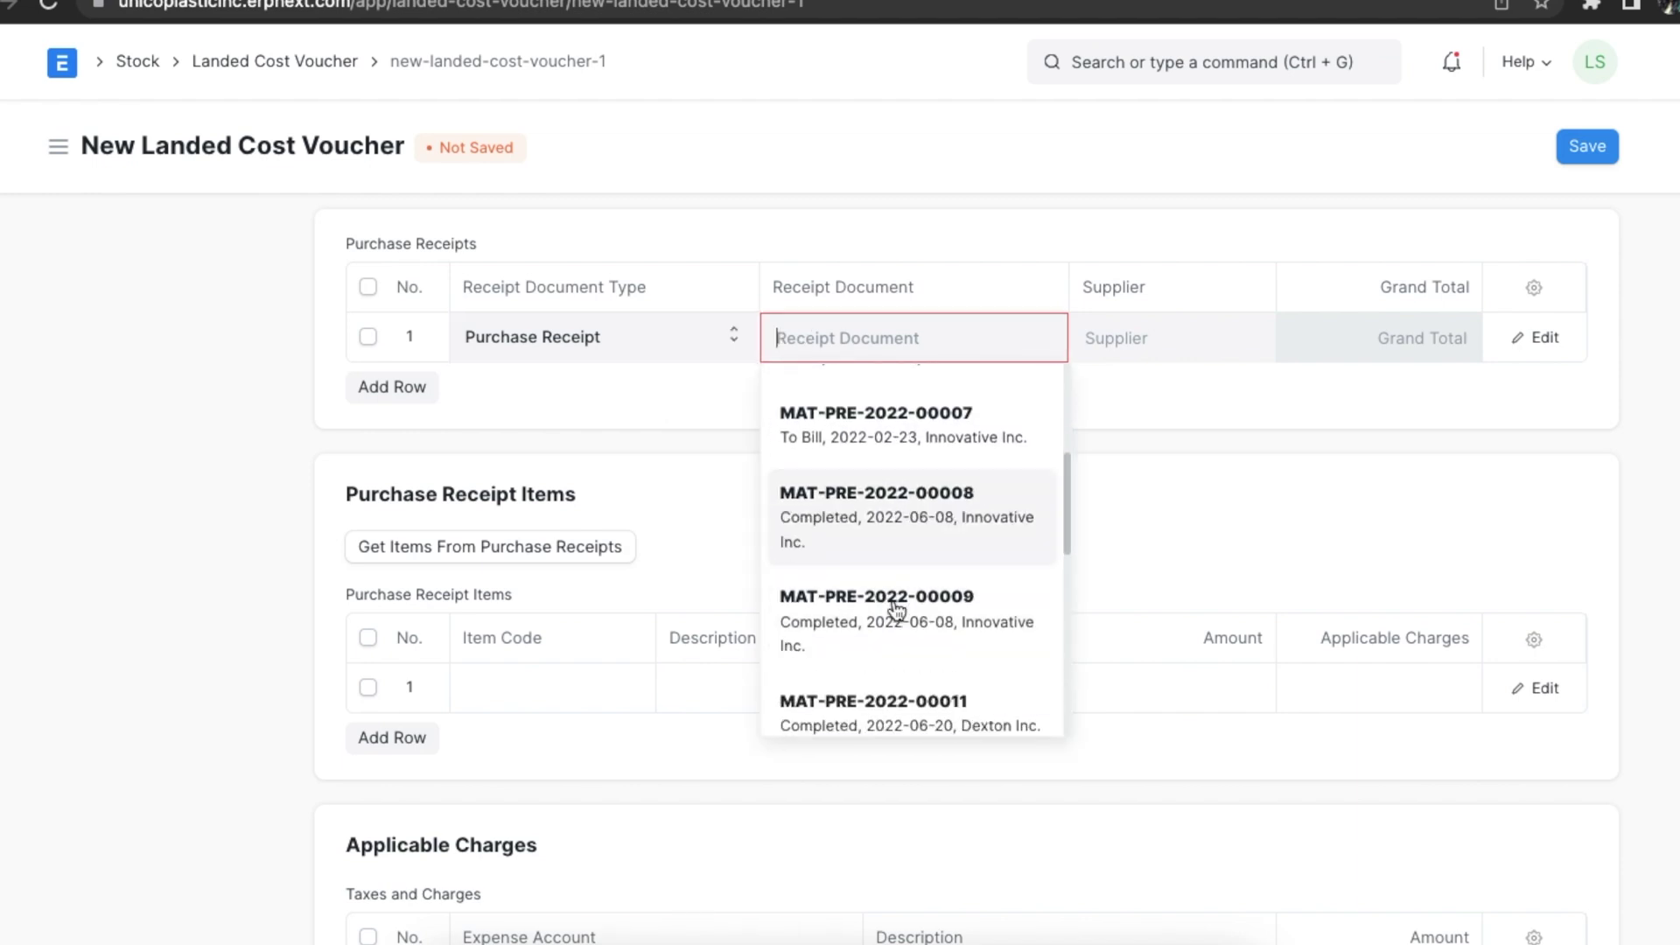
{"action": "left_click", "coordinate": [951, 579]}
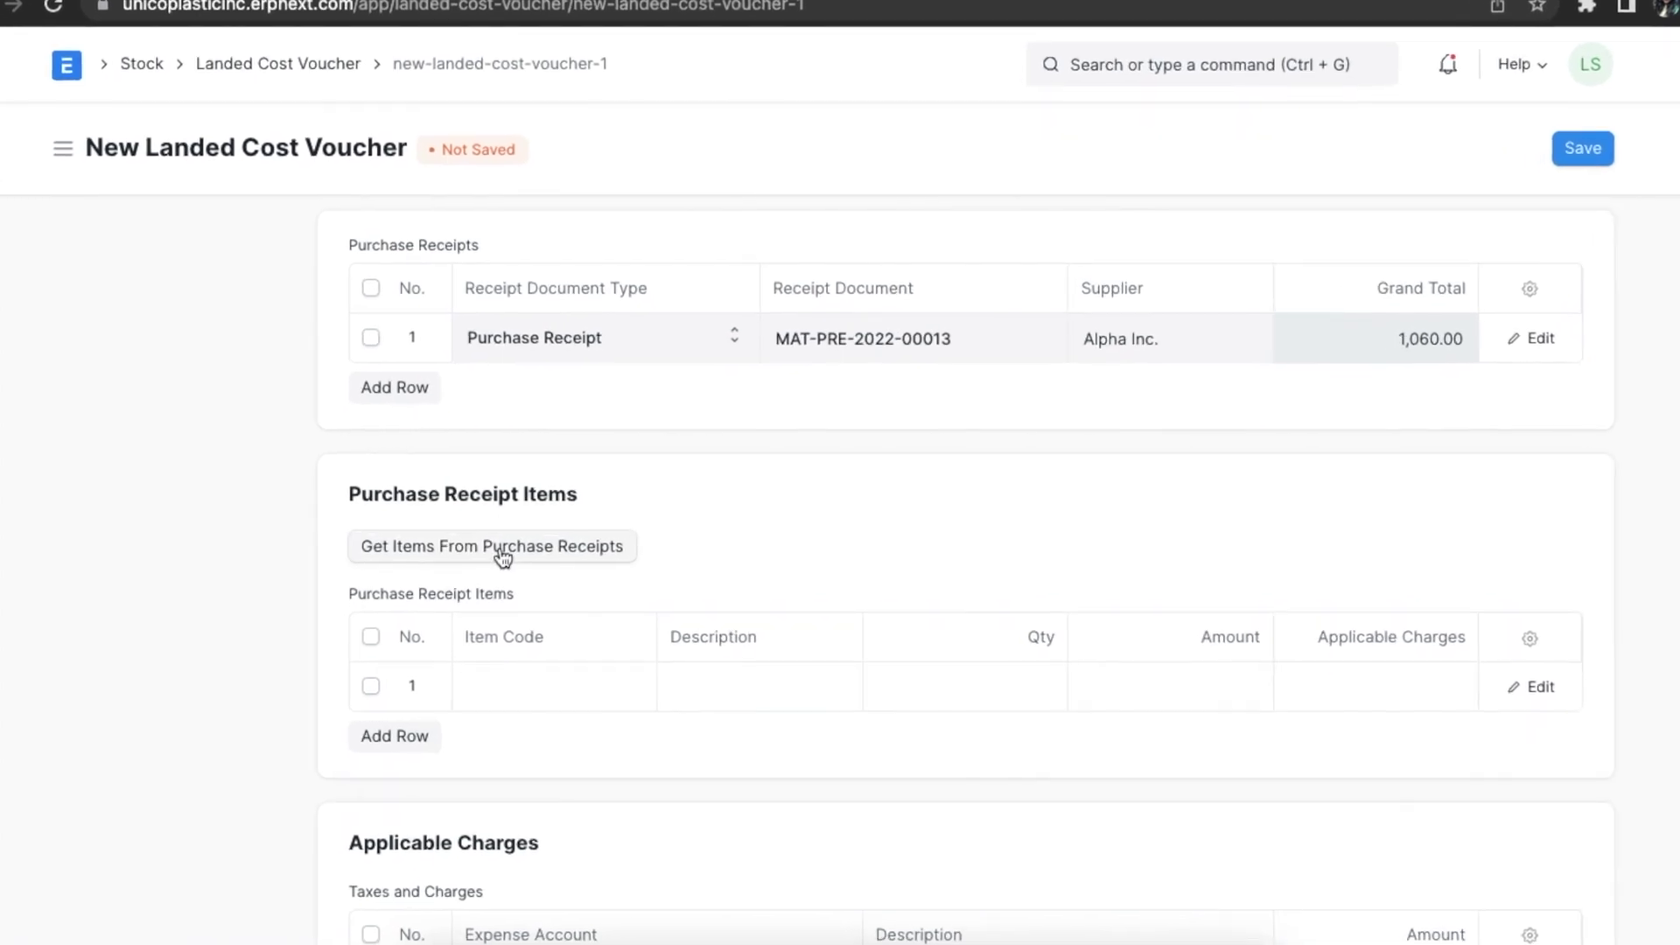
Step: Get items from the receipt, bringing in UPI001 Luxury Plastic Chair, 10 units, $1,000
{"action": "left_click", "coordinate": [500, 556]}
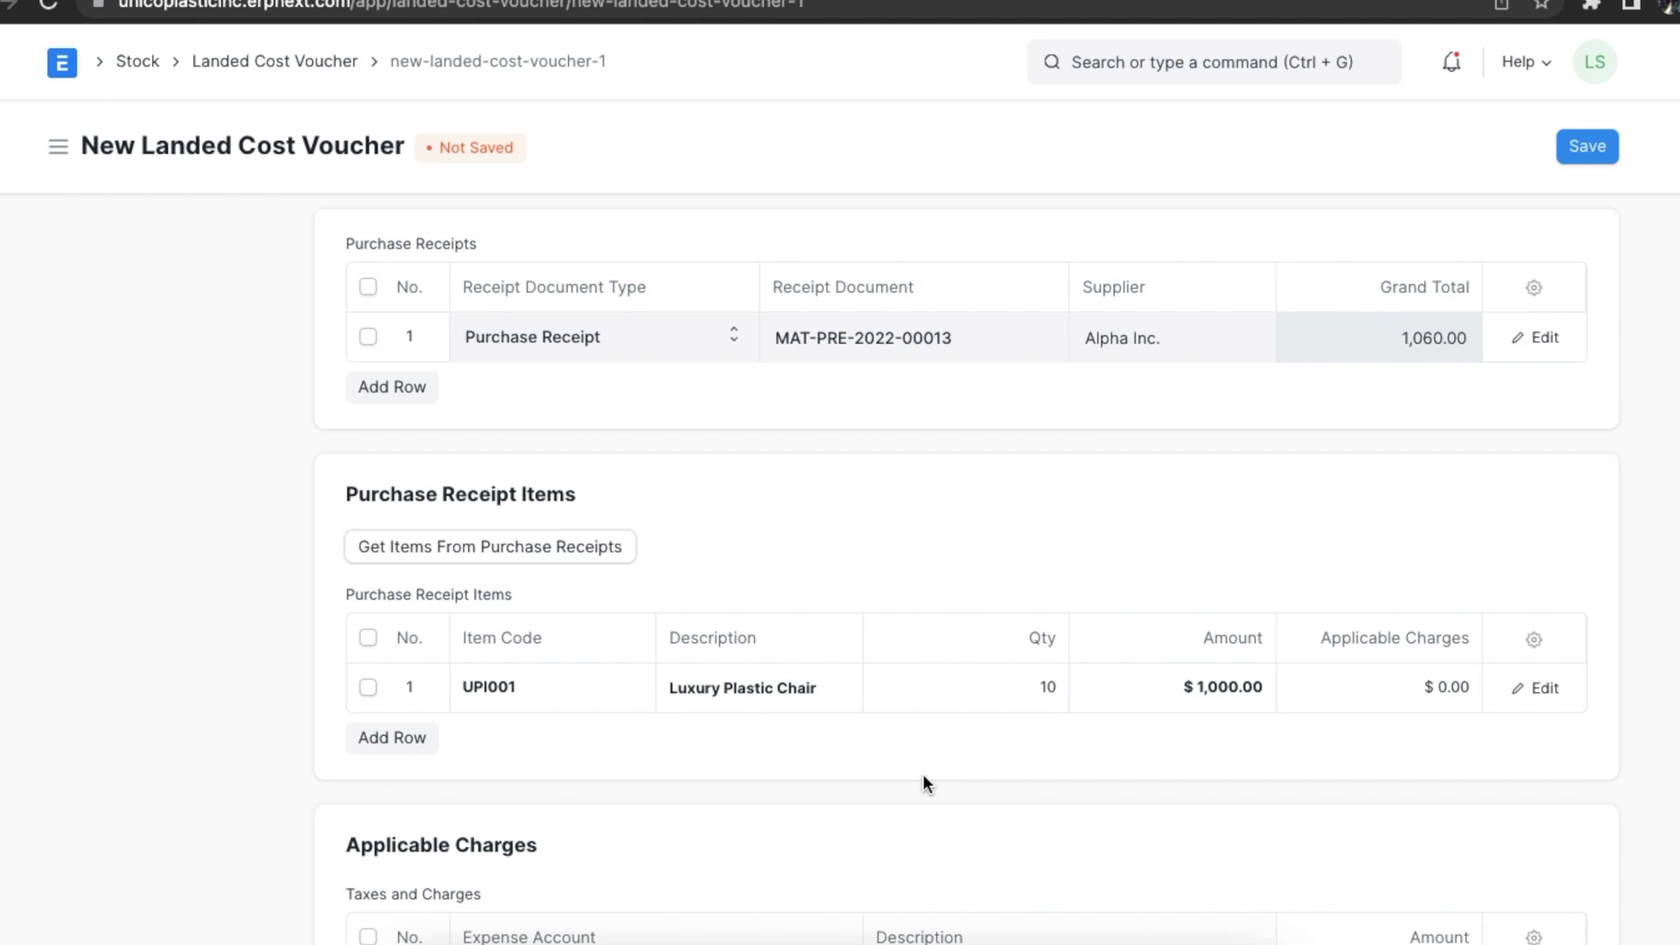
{"action": "scroll", "coordinate": [924, 777], "scroll_direction": "down", "scroll_amount": 1}
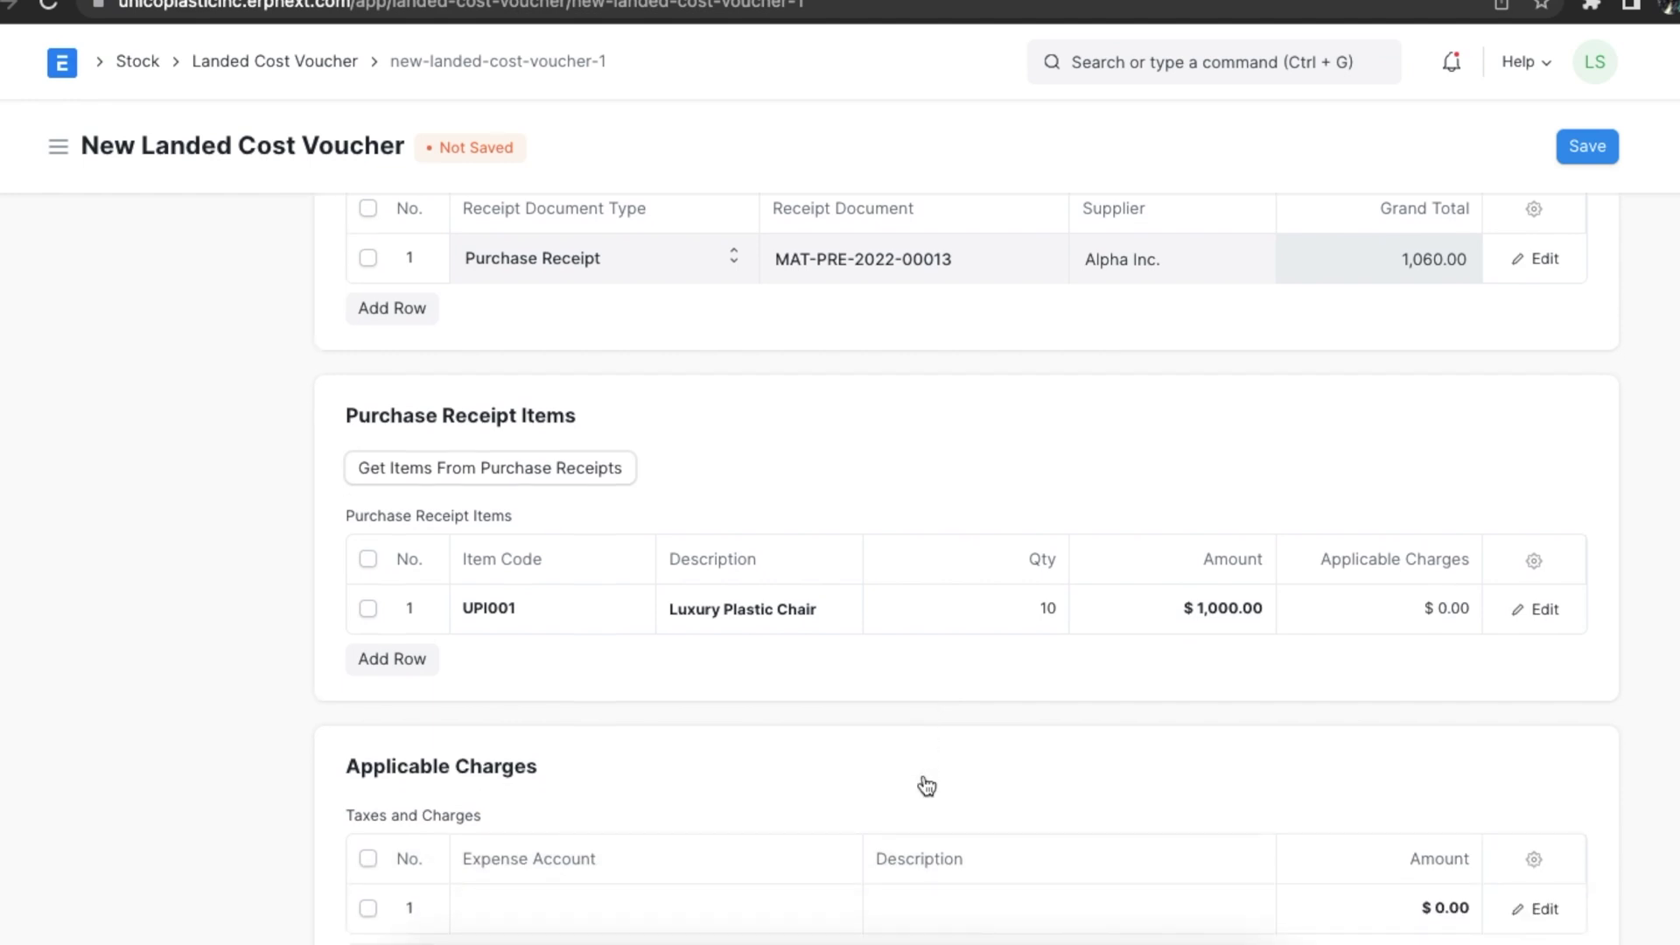
{"action": "scroll", "coordinate": [926, 785], "scroll_direction": "down", "scroll_amount": 1}
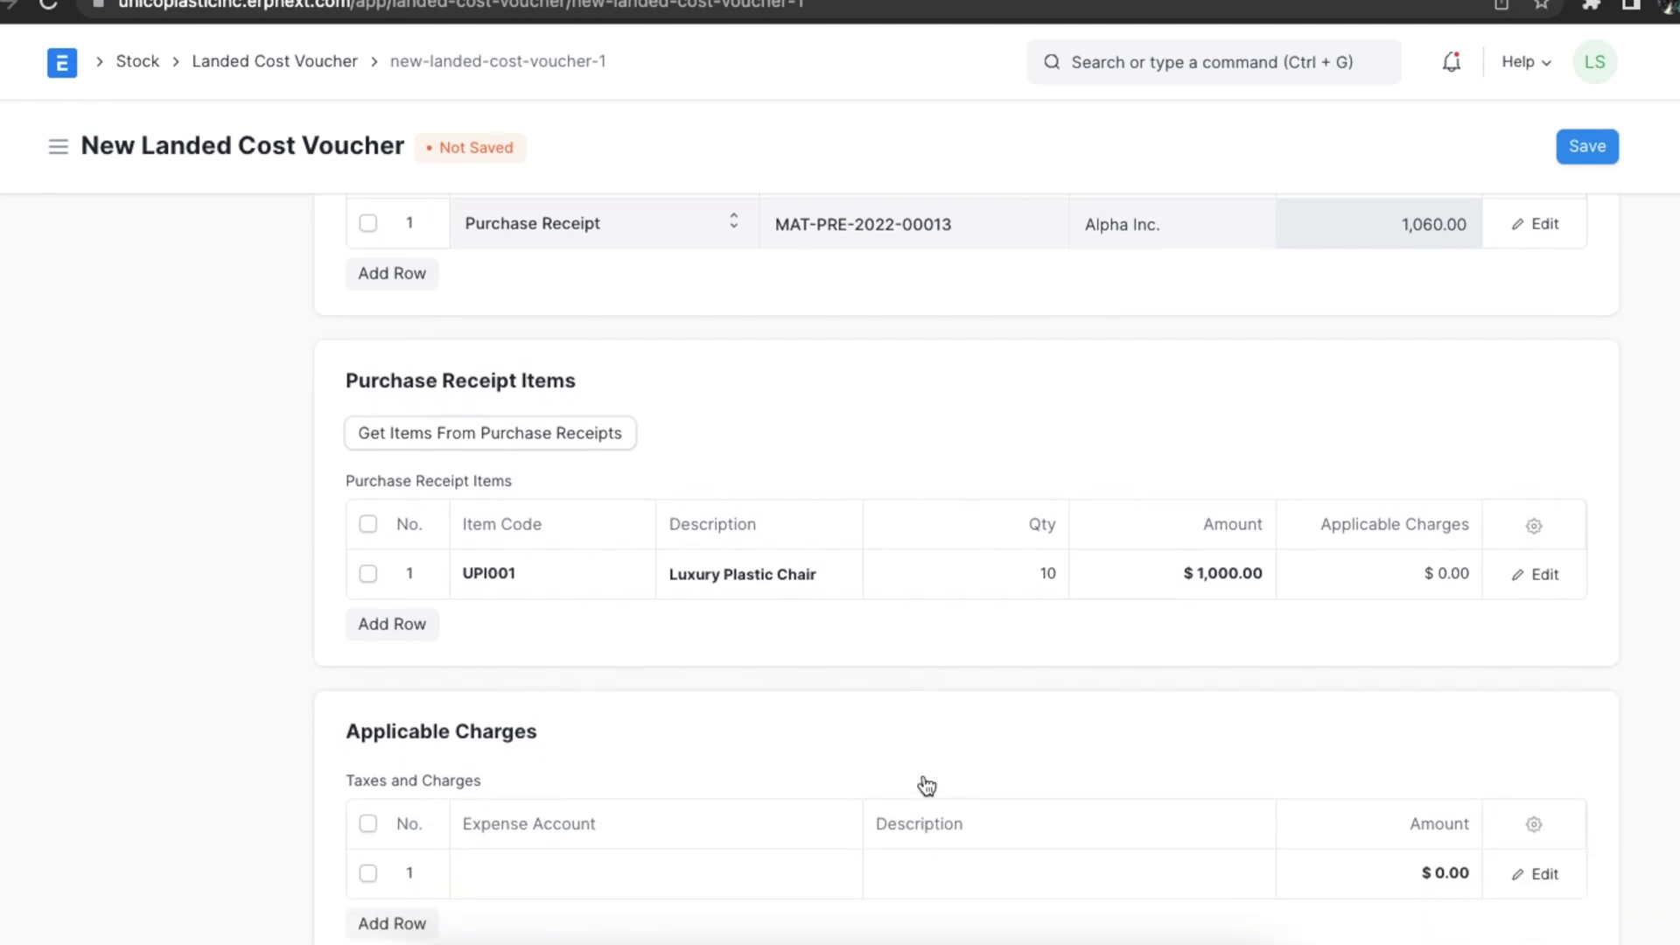
{"action": "scroll", "coordinate": [924, 778], "scroll_direction": "down", "scroll_amount": 2}
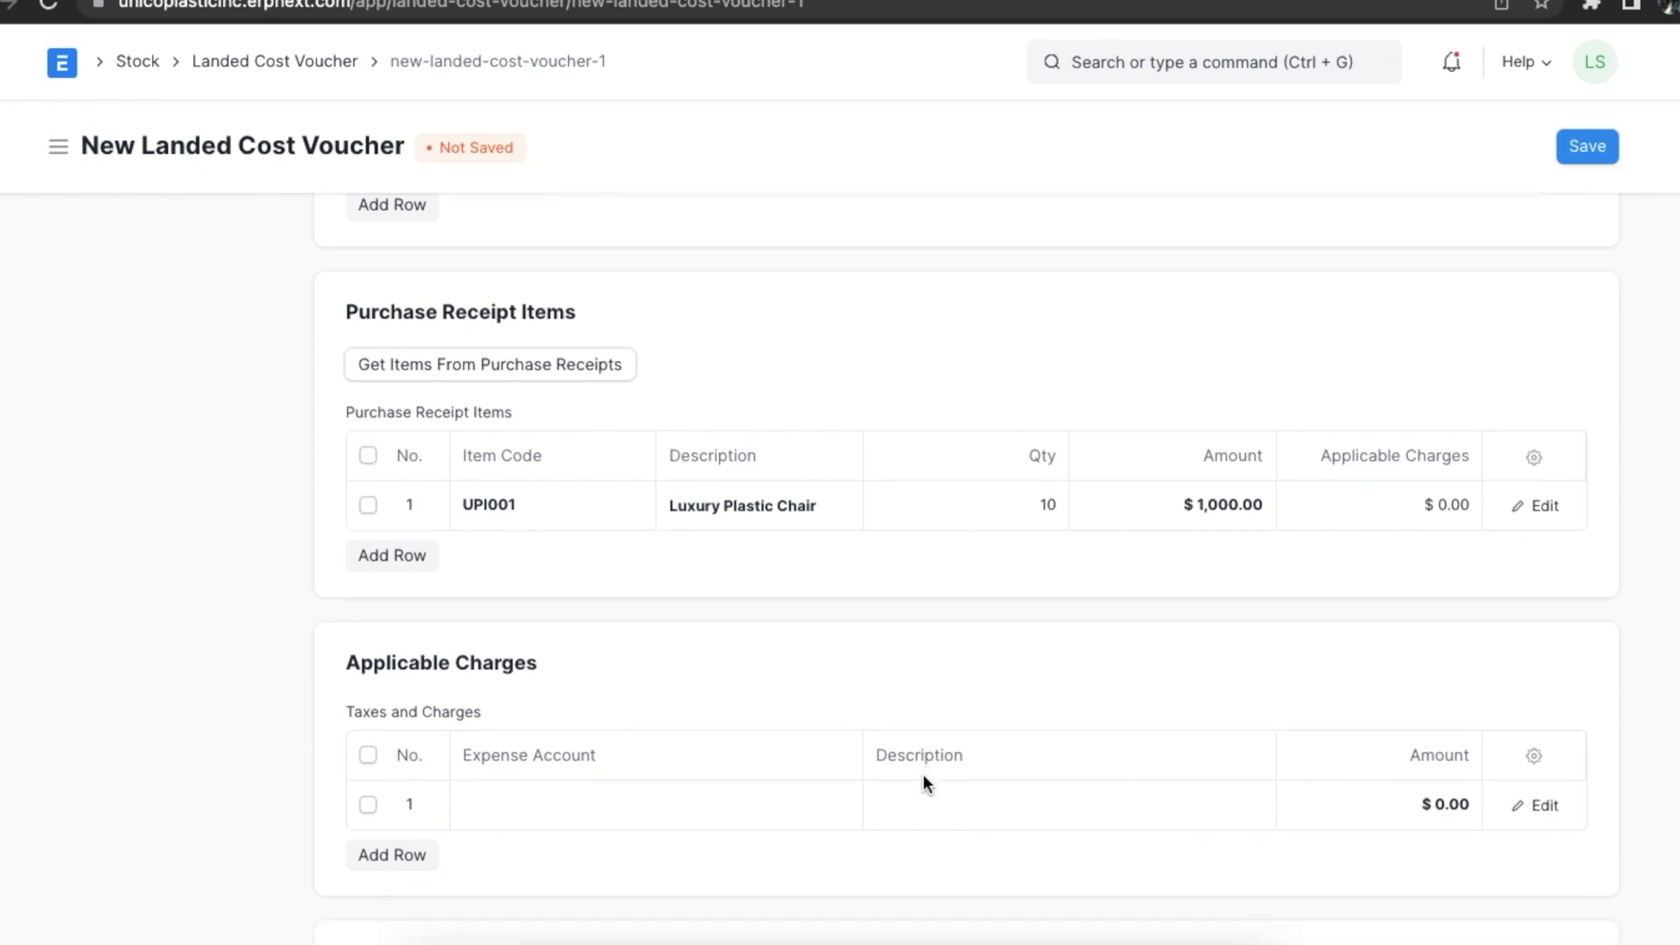
{"action": "scroll", "coordinate": [926, 785], "scroll_direction": "down", "scroll_amount": 2}
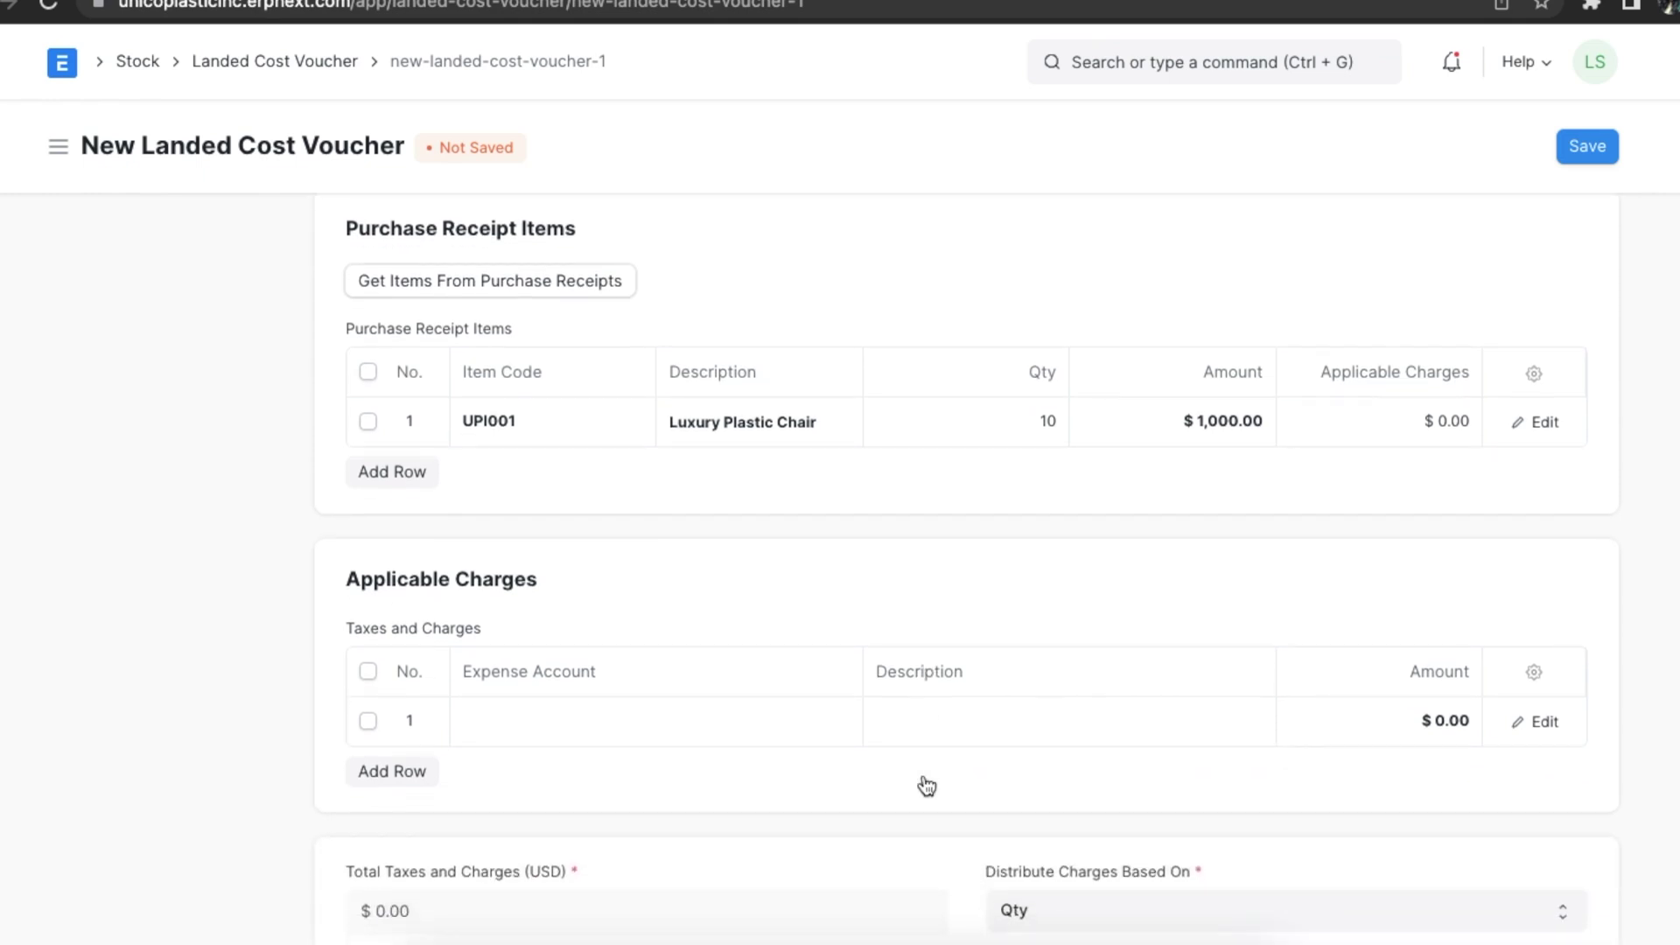
{"action": "scroll", "coordinate": [923, 775], "scroll_direction": "down", "scroll_amount": 4}
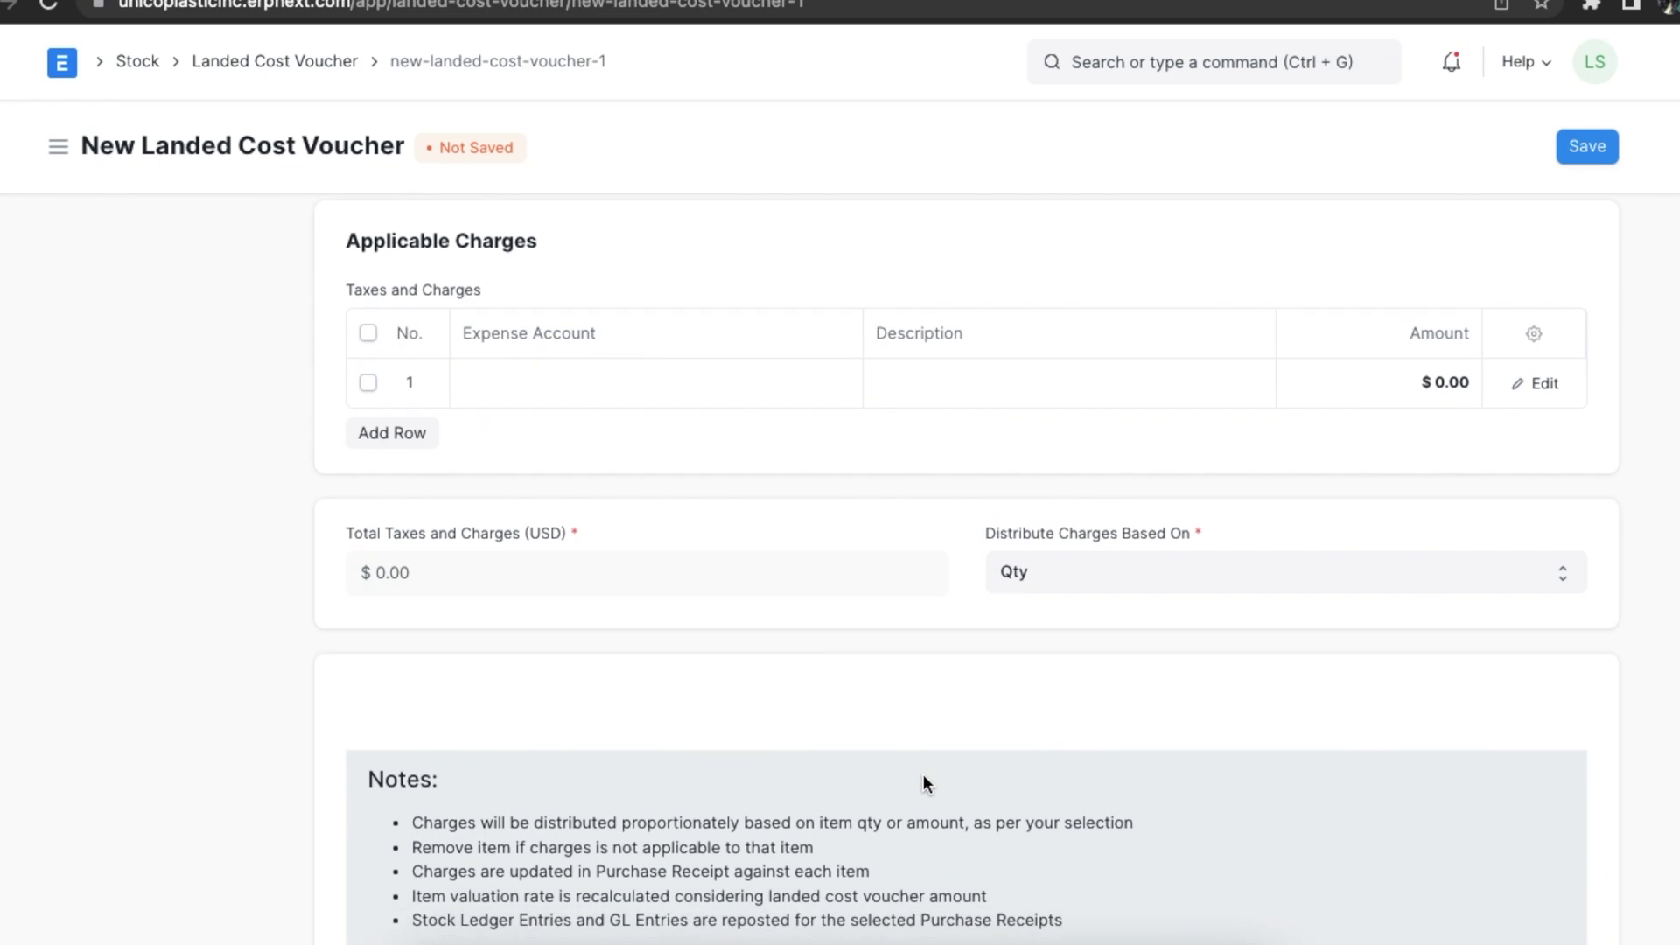
{"action": "left_click", "coordinate": [639, 385]}
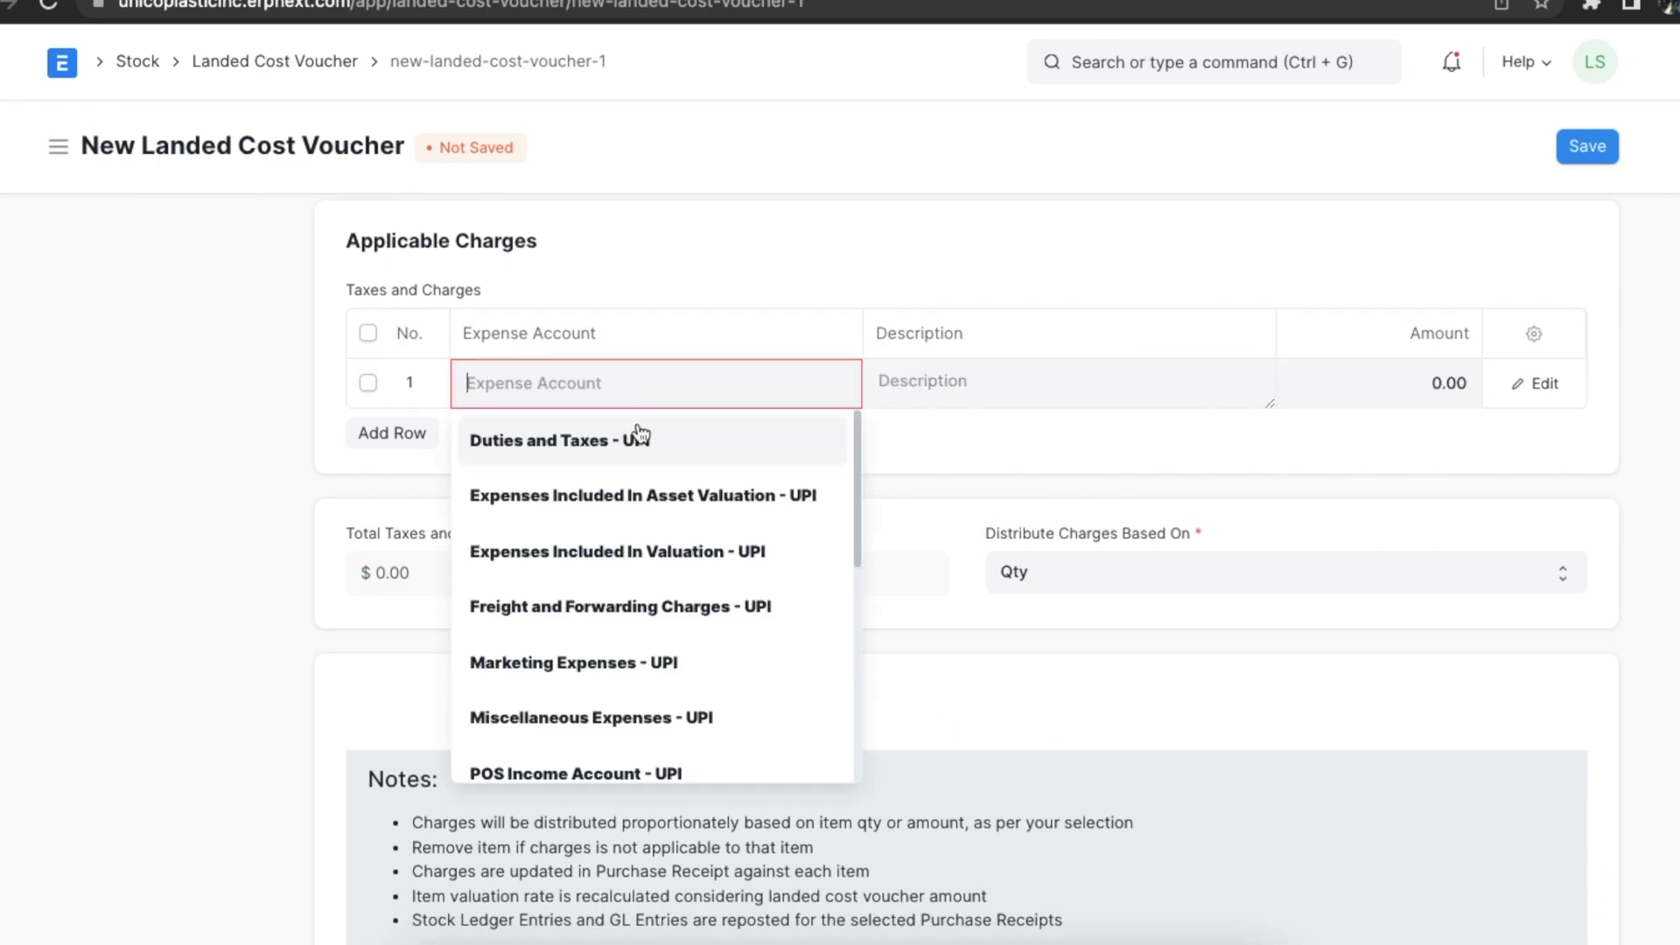
Step: Add a 'Freight Charges' charge of 250 on Freight and Forwarding Charges - UPI, distributed by Qty
{"action": "left_click", "coordinate": [611, 609]}
{"action": "left_click", "coordinate": [982, 367]}
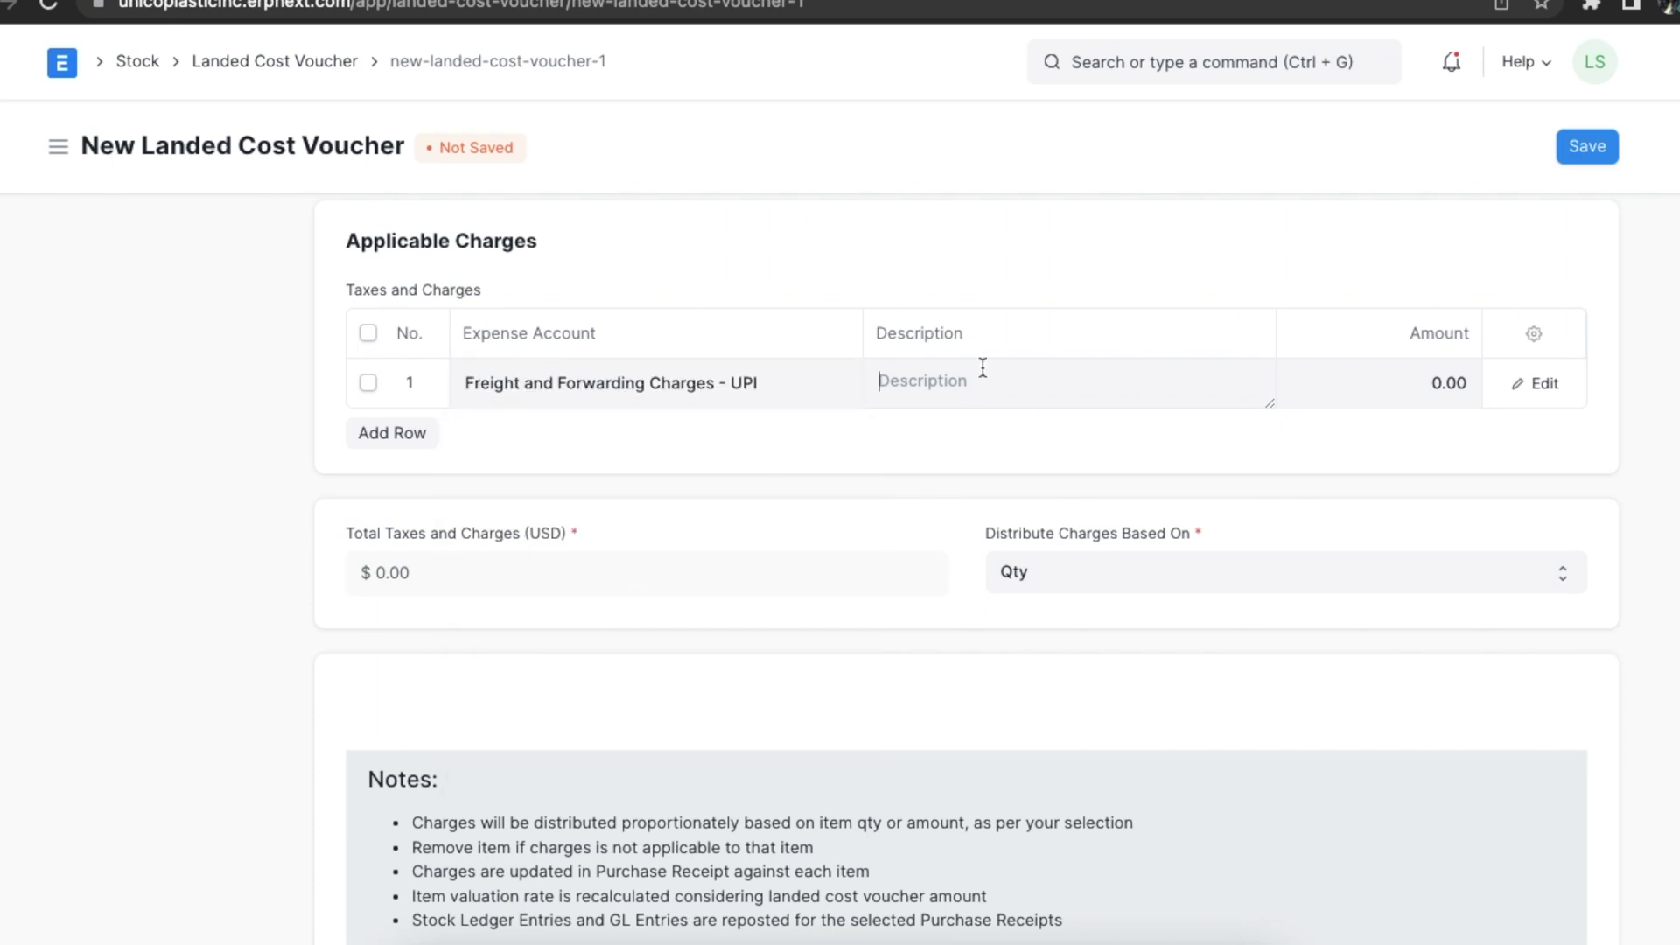
{"action": "type", "text": "Freight Charges"}
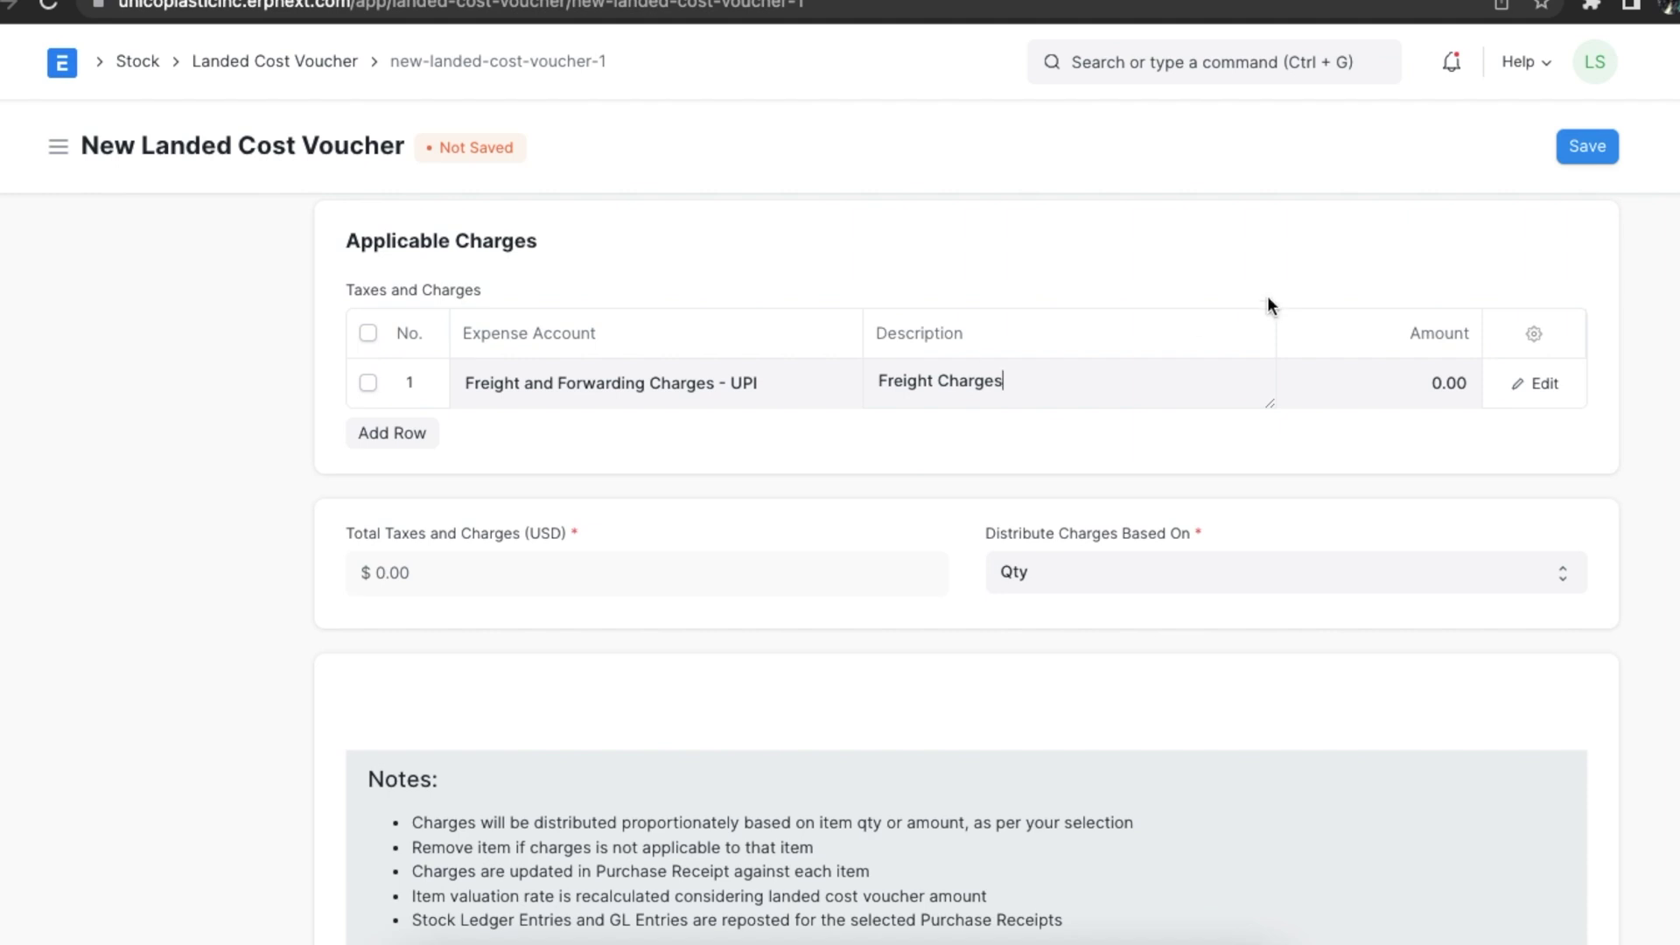
{"action": "left_click", "coordinate": [1365, 384]}
{"action": "type", "text": "2"}
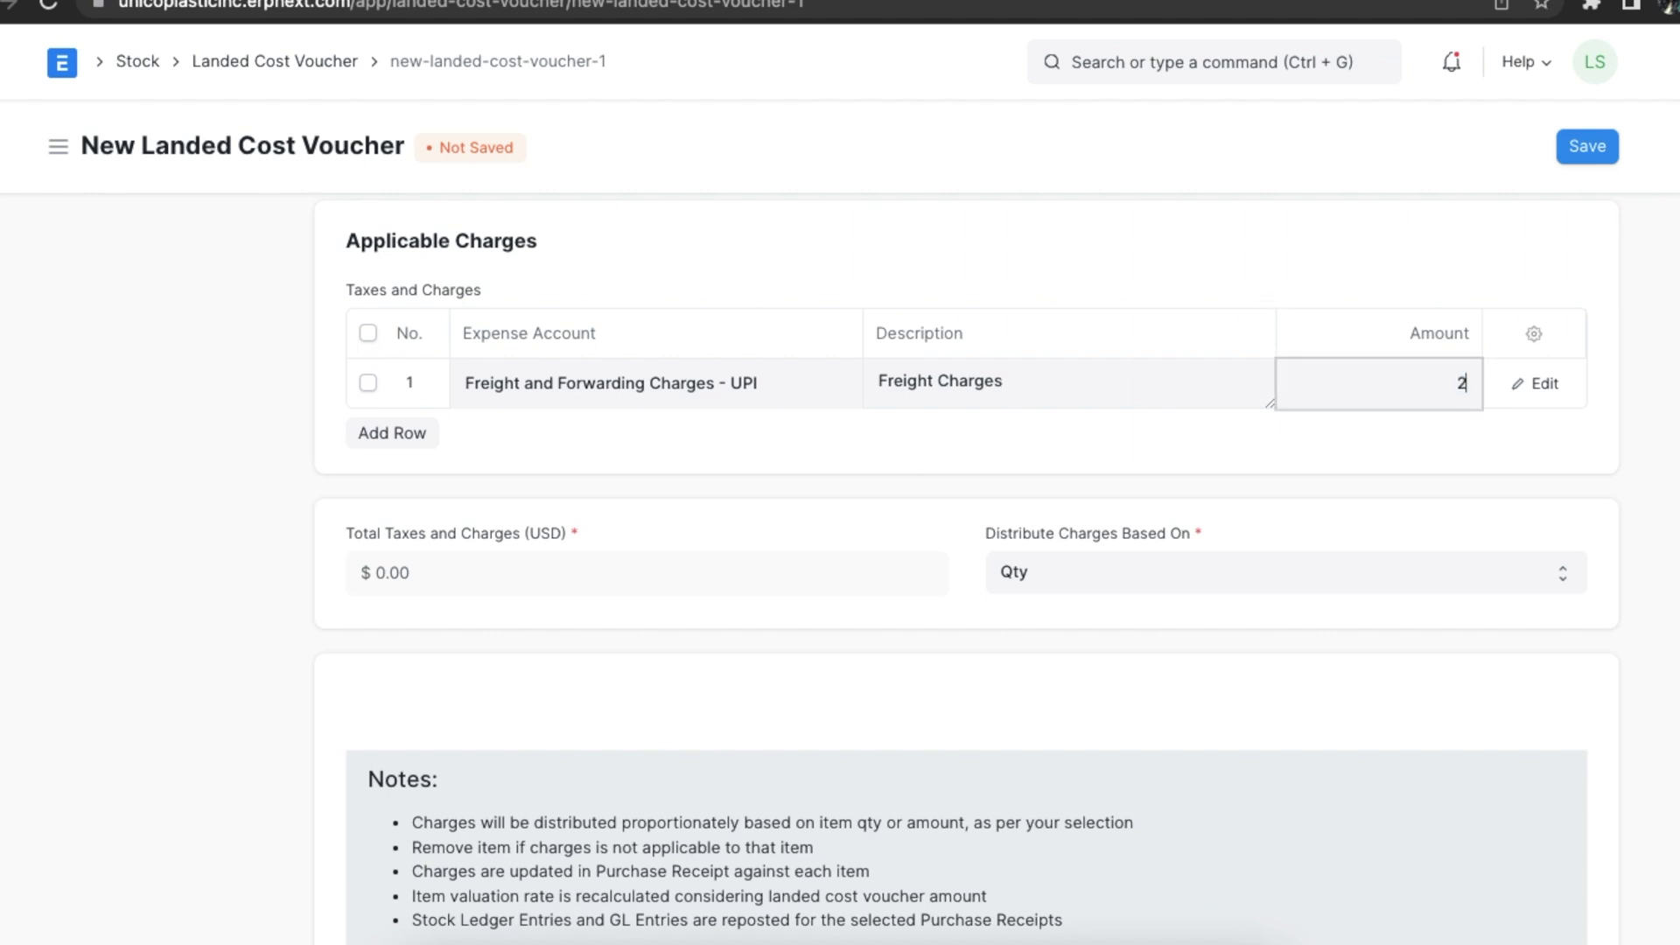
{"action": "type", "text": "50"}
{"action": "left_click", "coordinate": [1205, 457]}
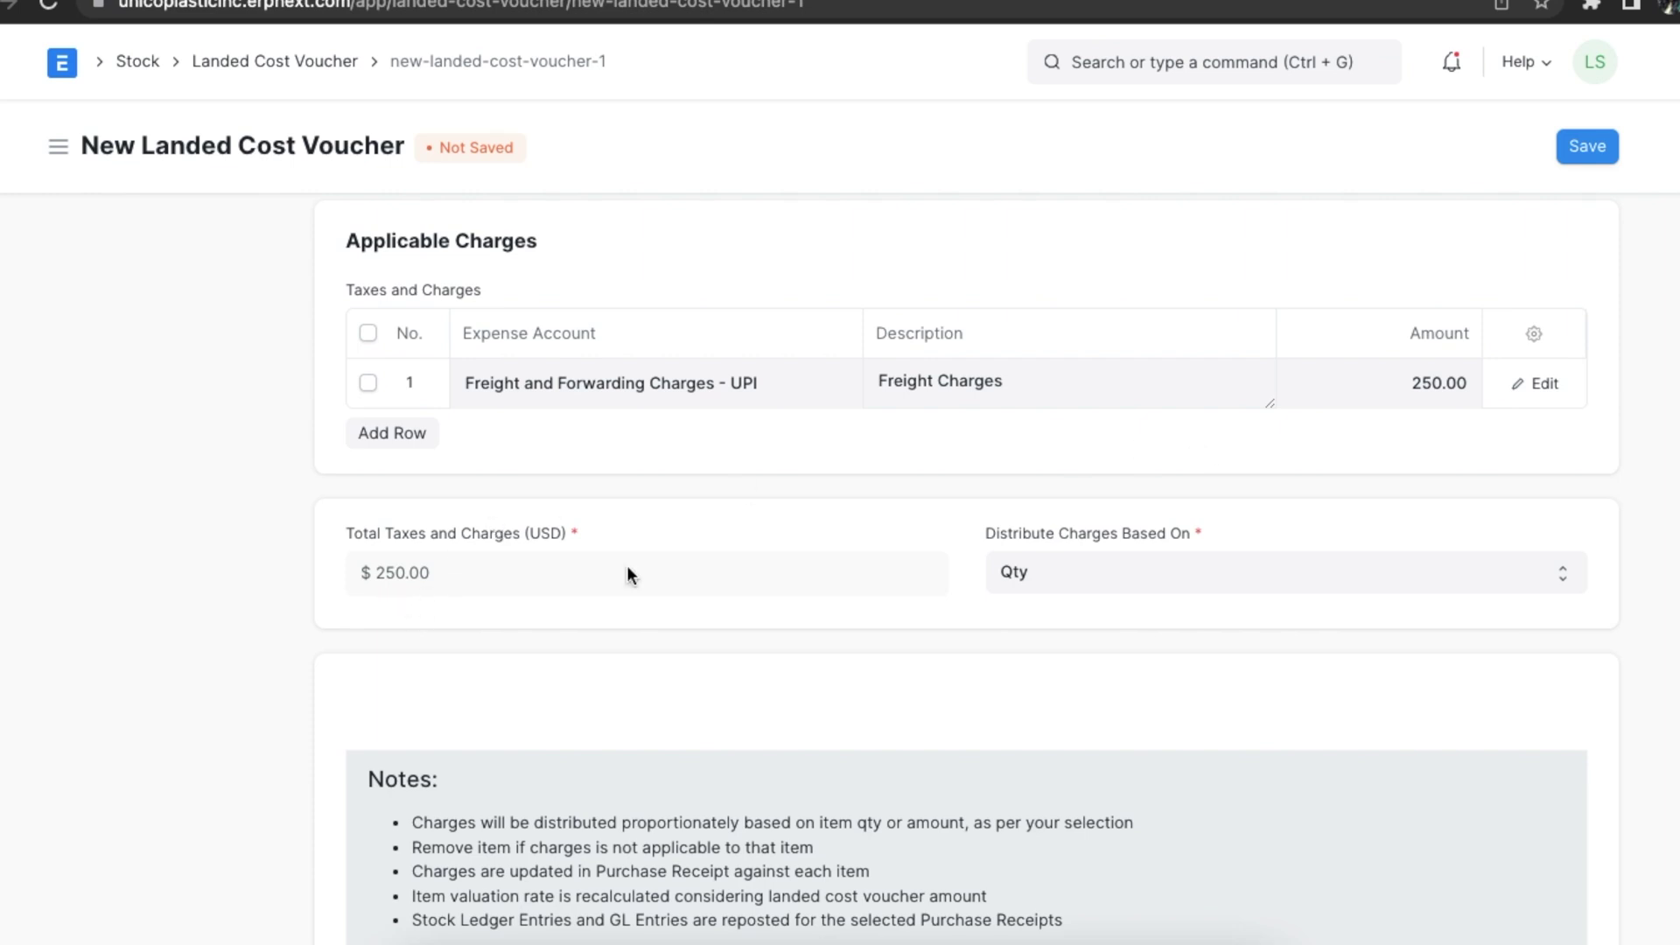
{"action": "left_click", "coordinate": [1564, 577]}
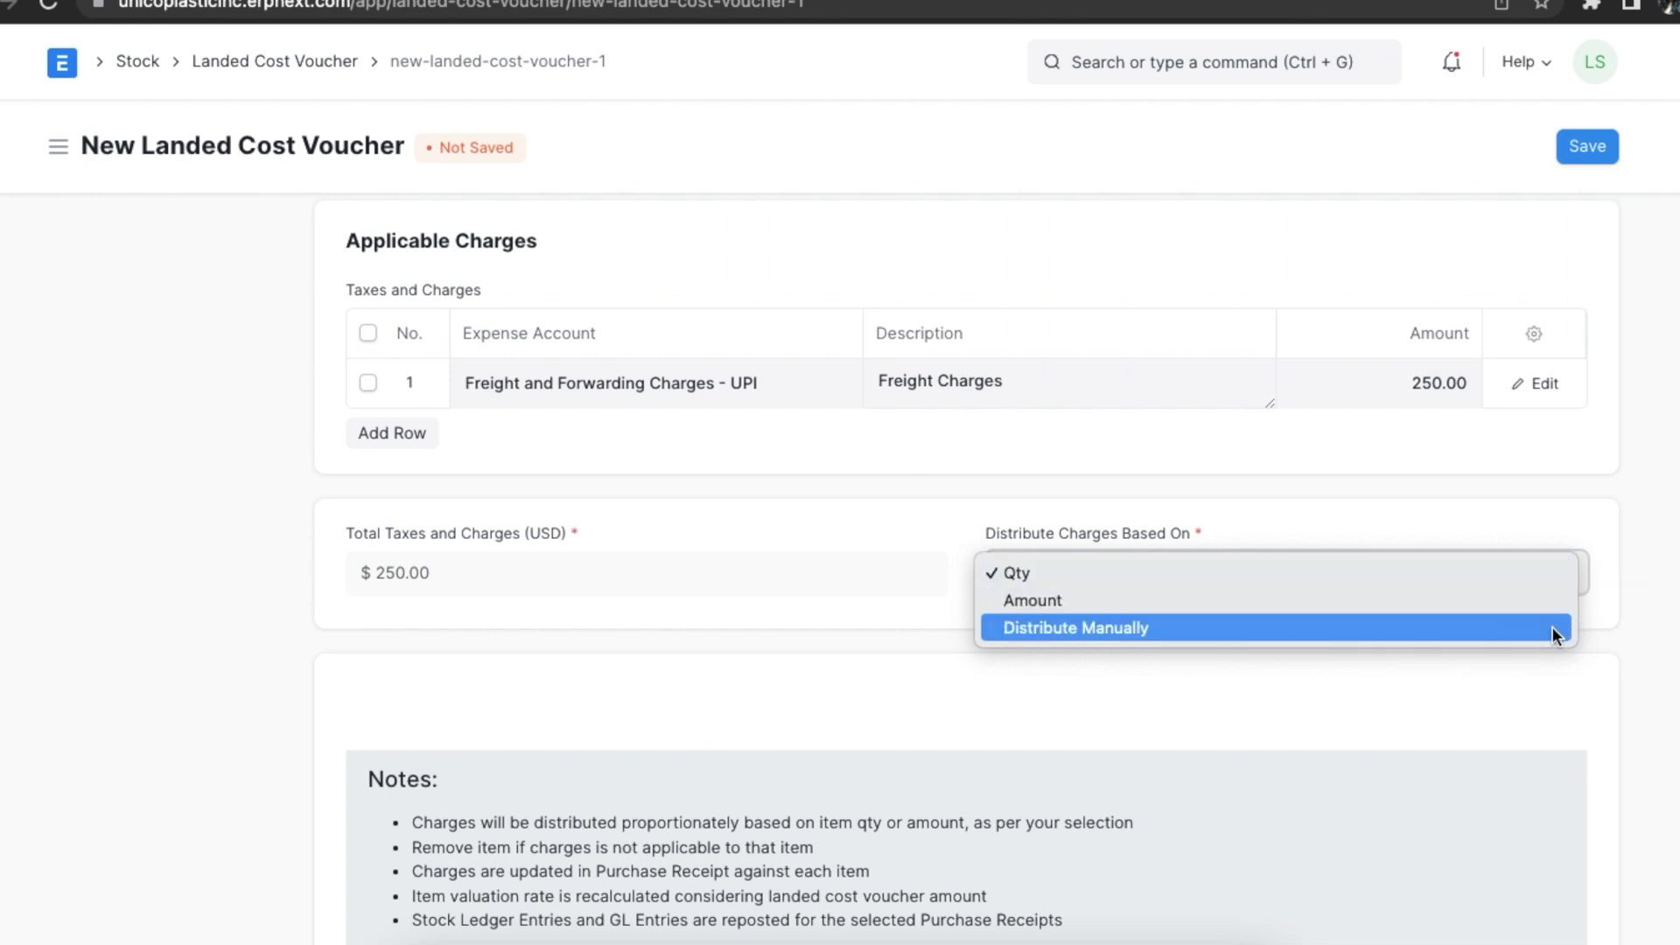
{"action": "left_click", "coordinate": [1552, 574]}
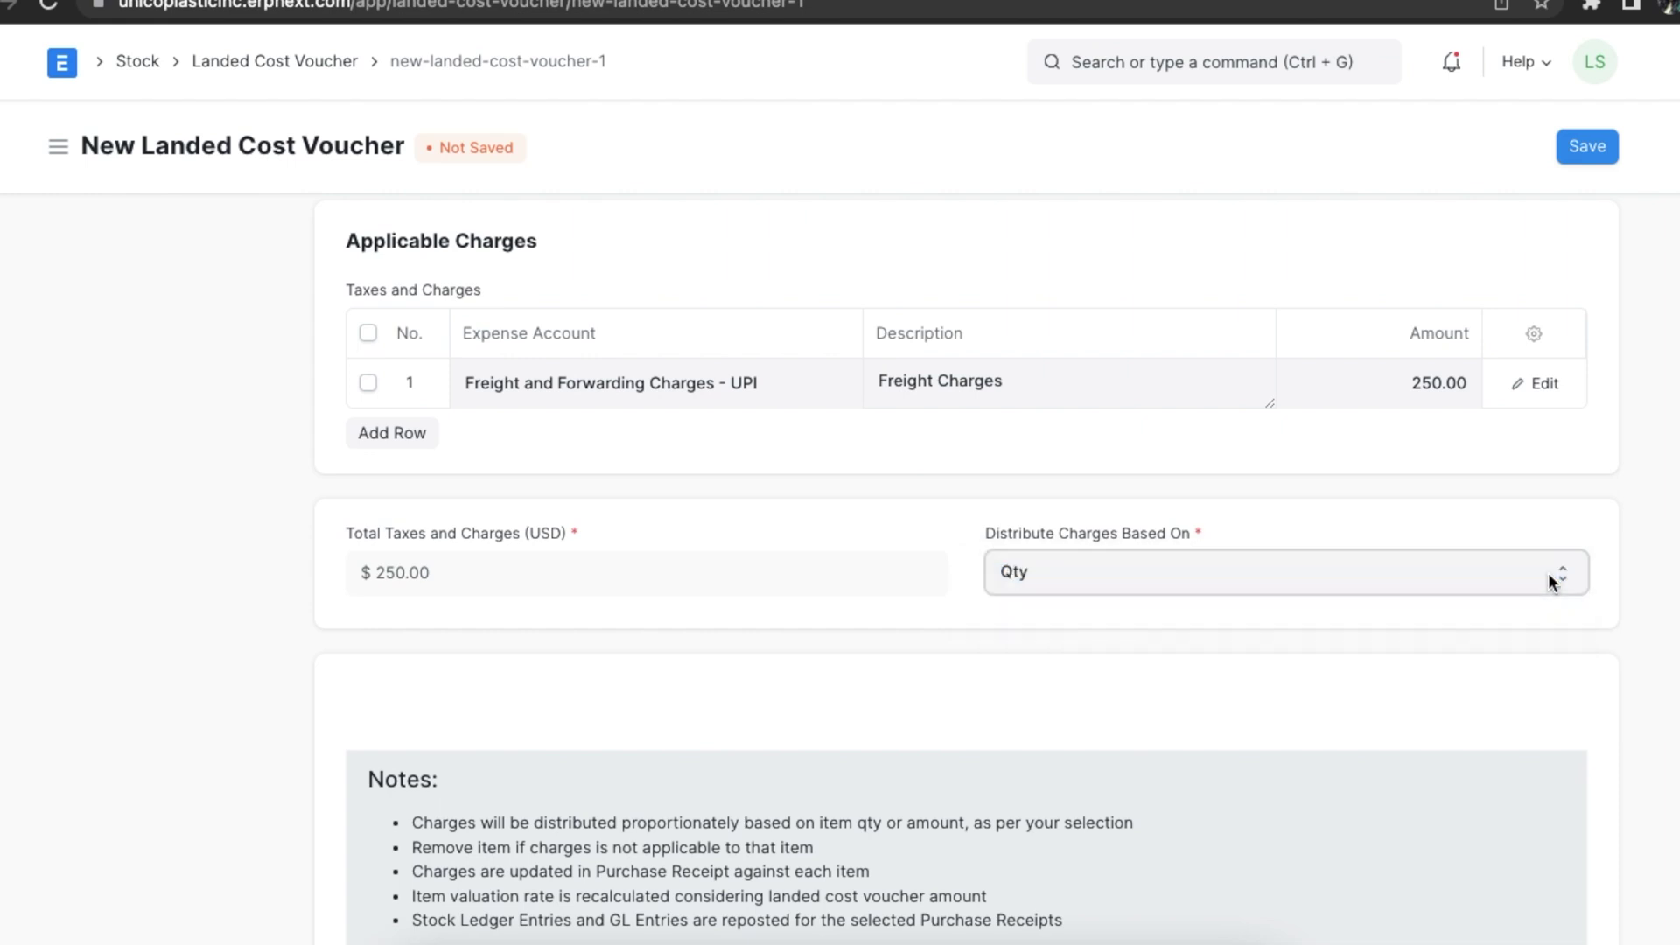
Step: Save and submit landed cost voucher MAT-LCV-2022-00003, confirming with Yes
{"action": "left_click", "coordinate": [1588, 146]}
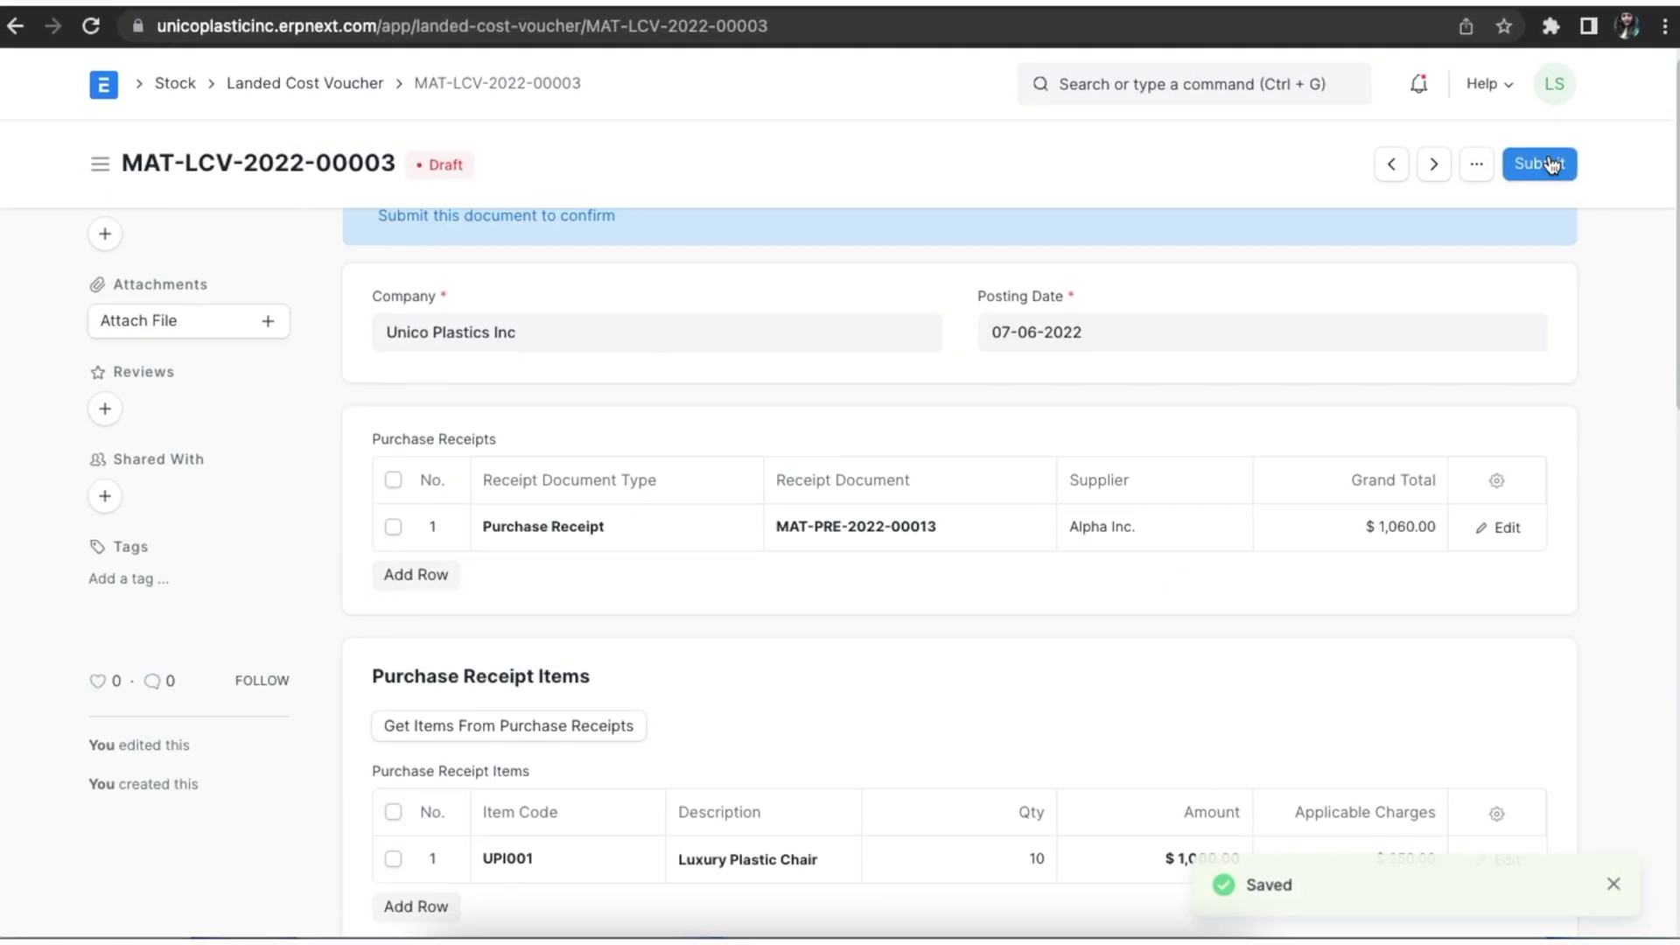
{"action": "left_click", "coordinate": [1543, 160]}
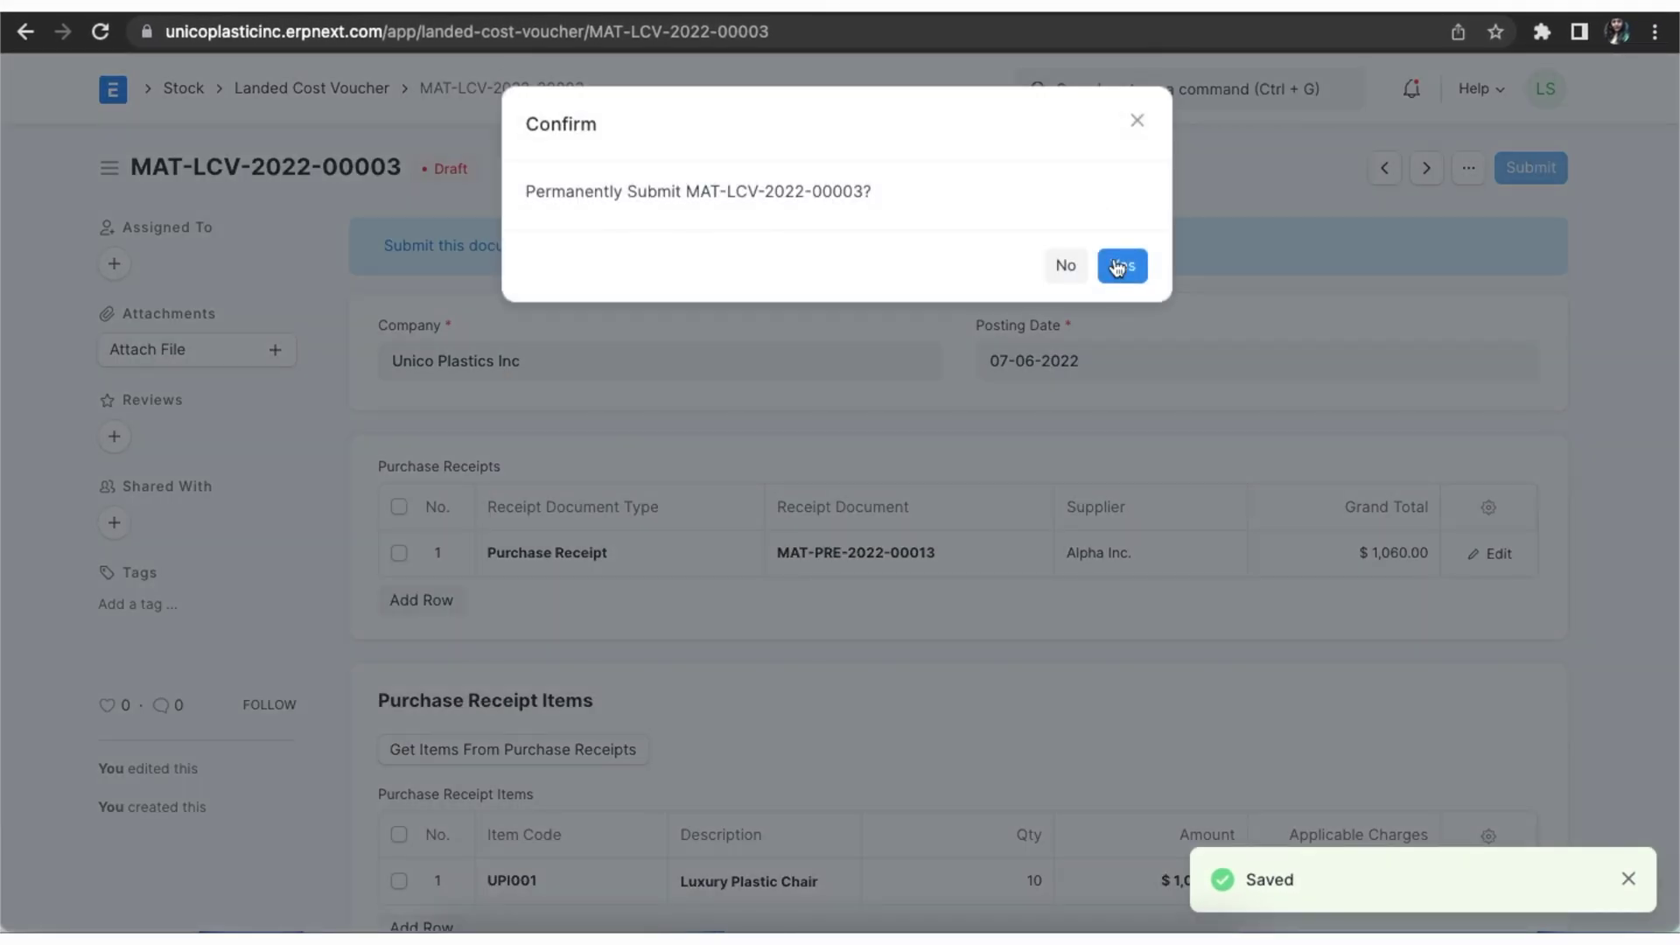
{"action": "left_click", "coordinate": [1120, 260]}
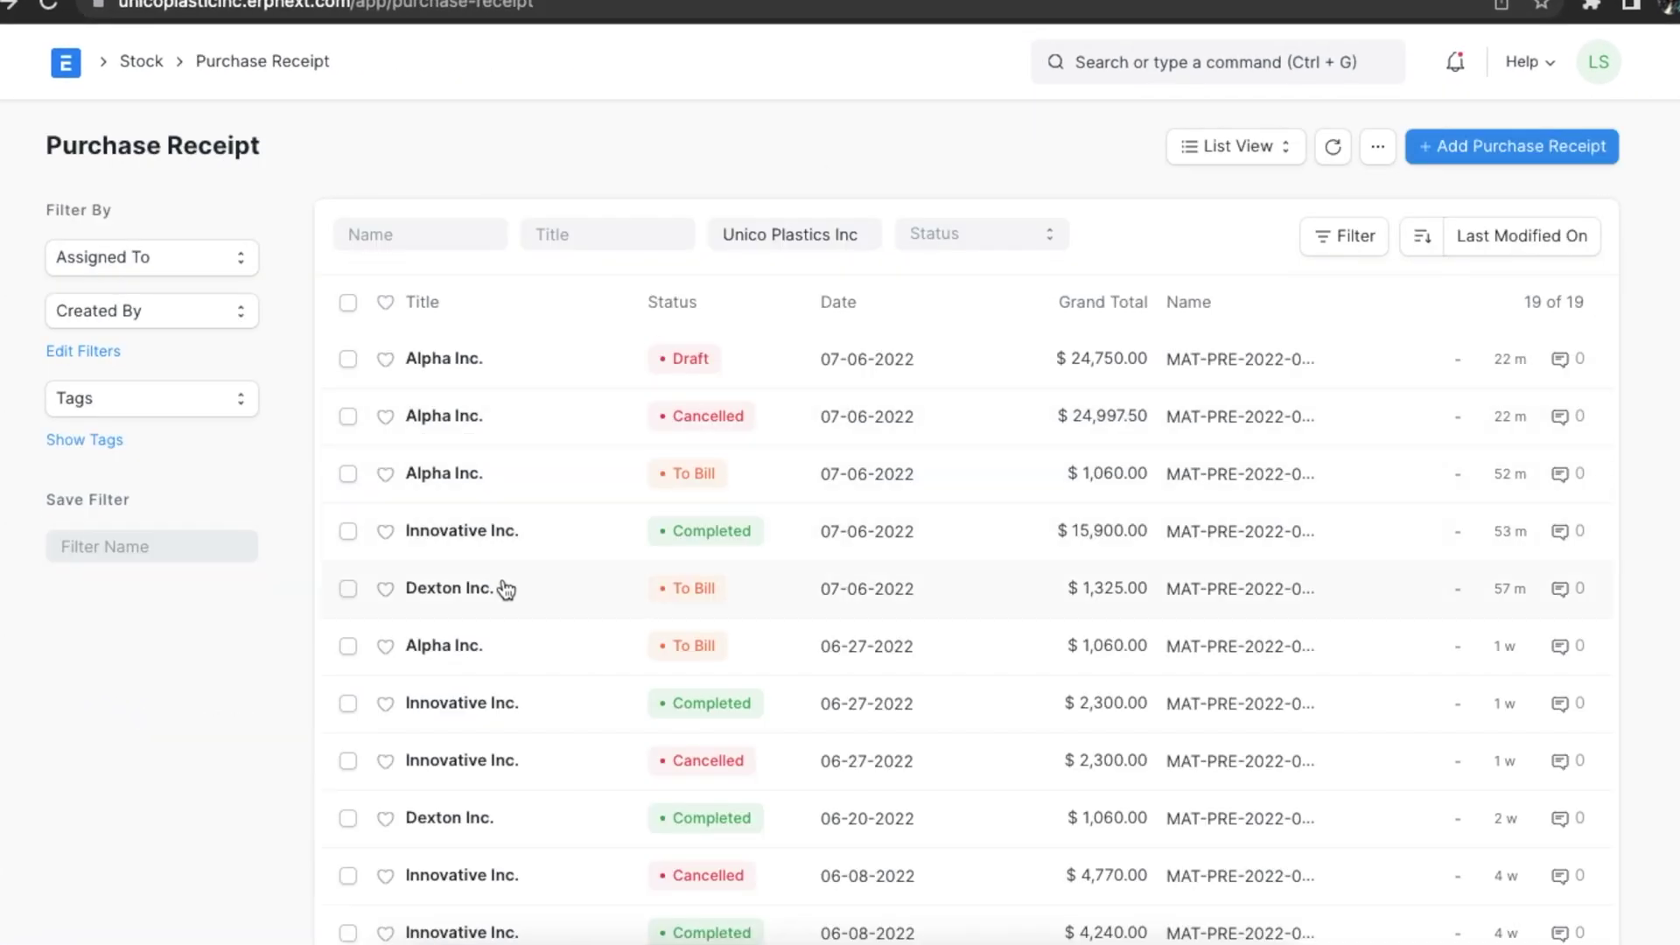
{"action": "left_click", "coordinate": [463, 647]}
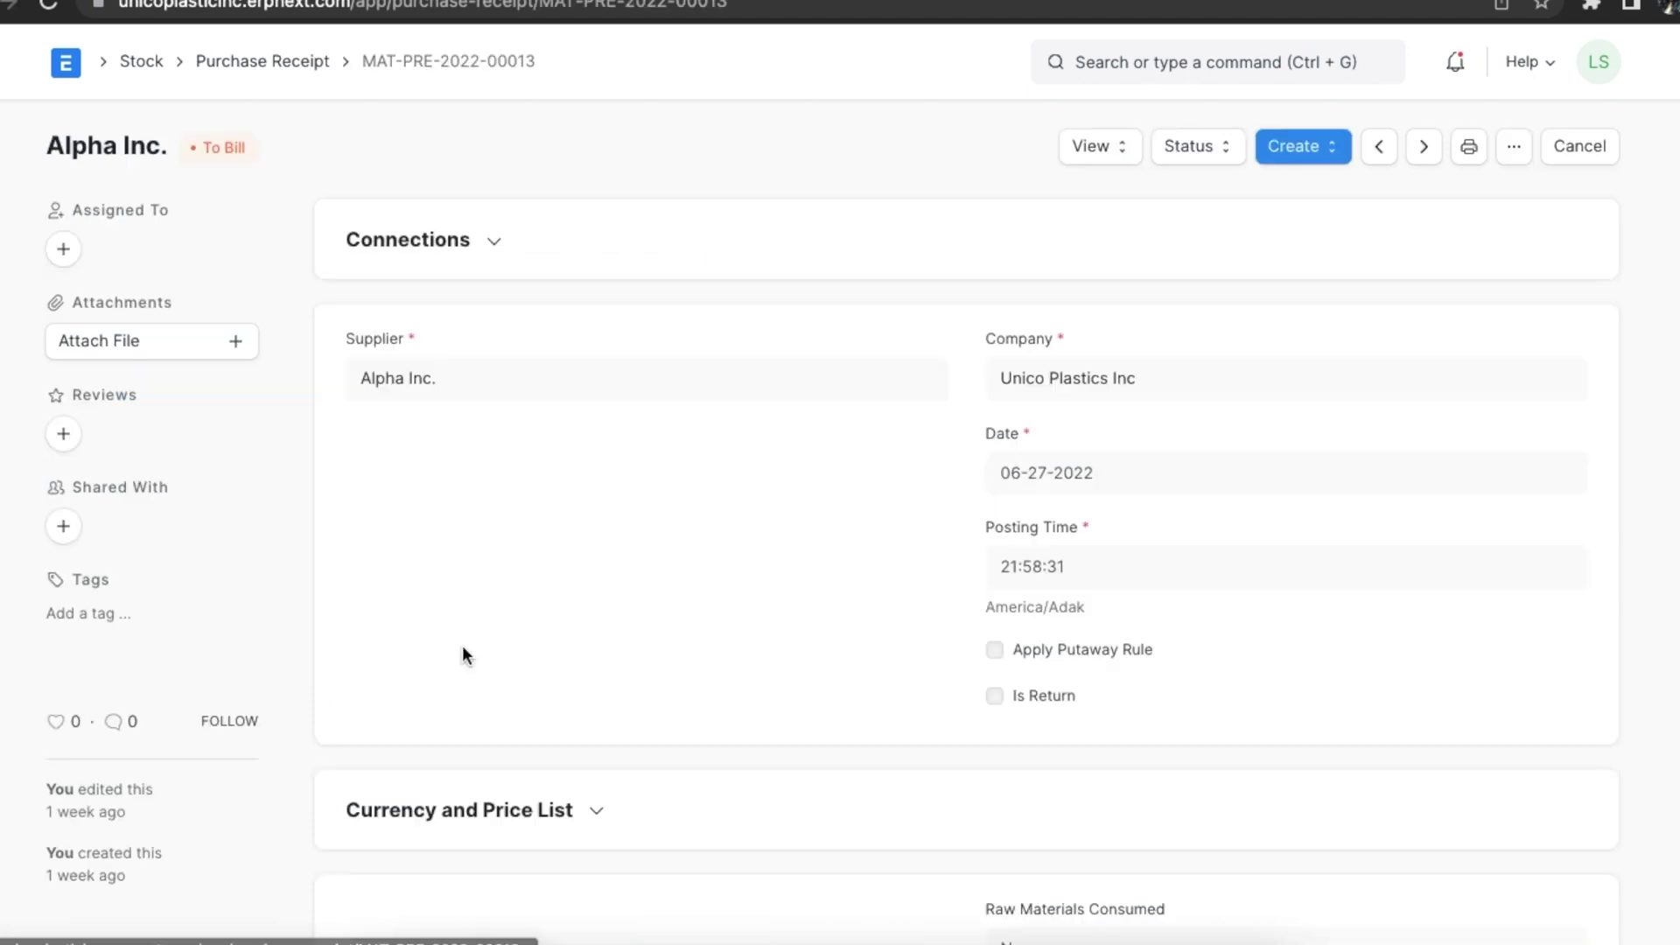
{"action": "left_click", "coordinate": [1117, 155]}
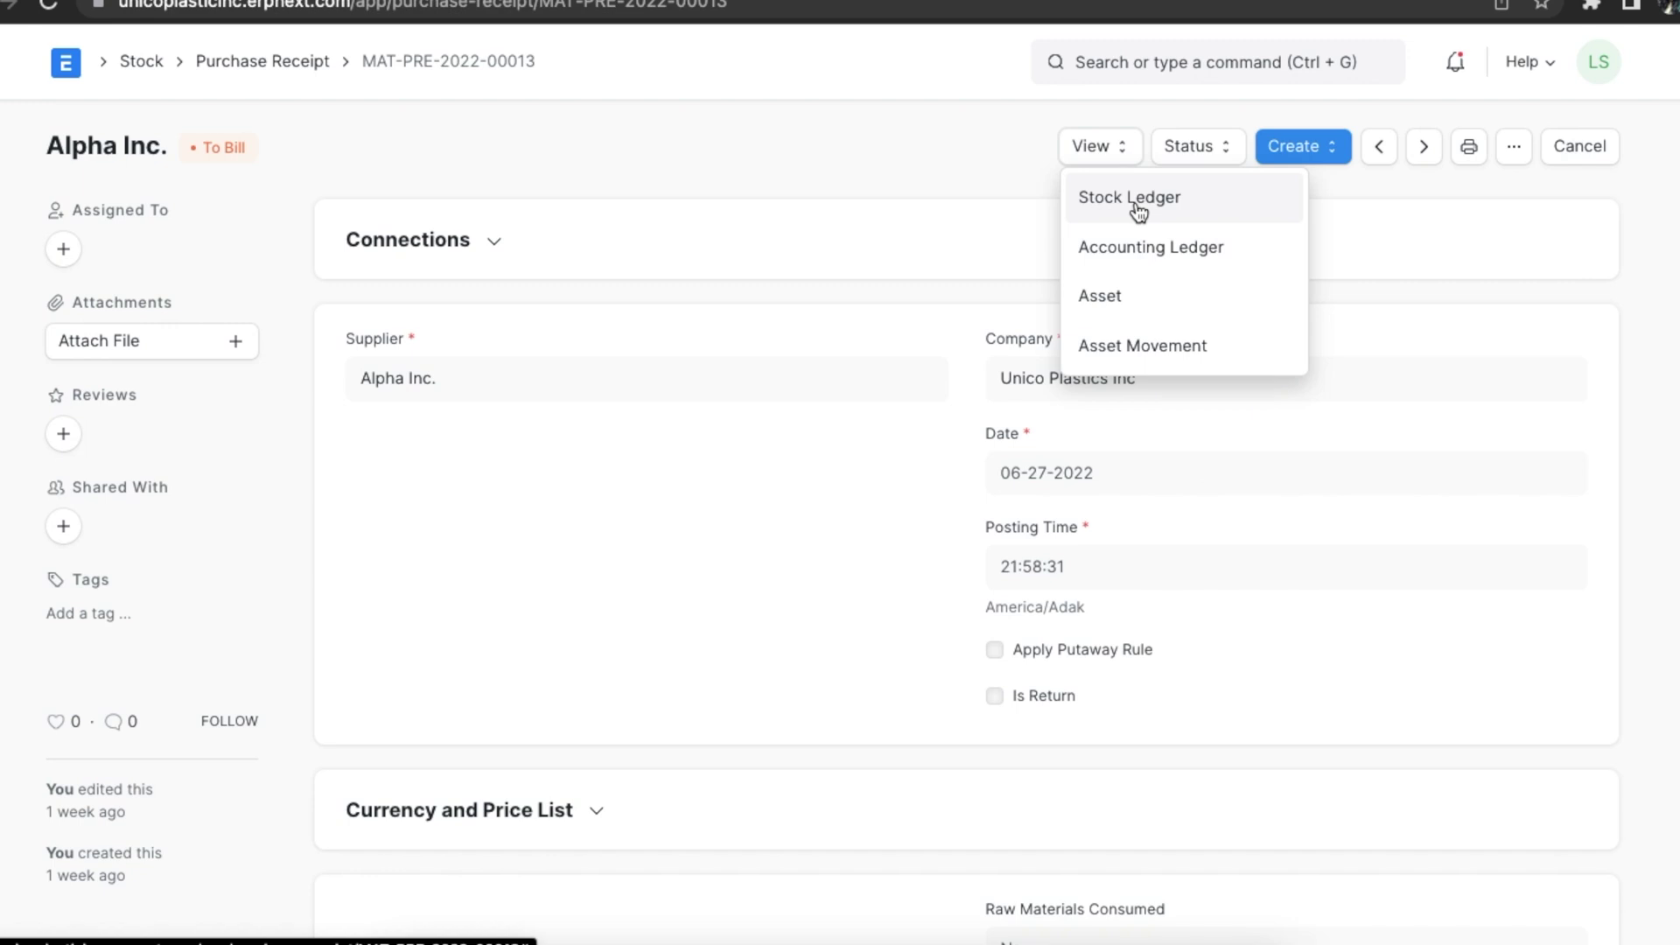
{"action": "left_click", "coordinate": [1129, 250]}
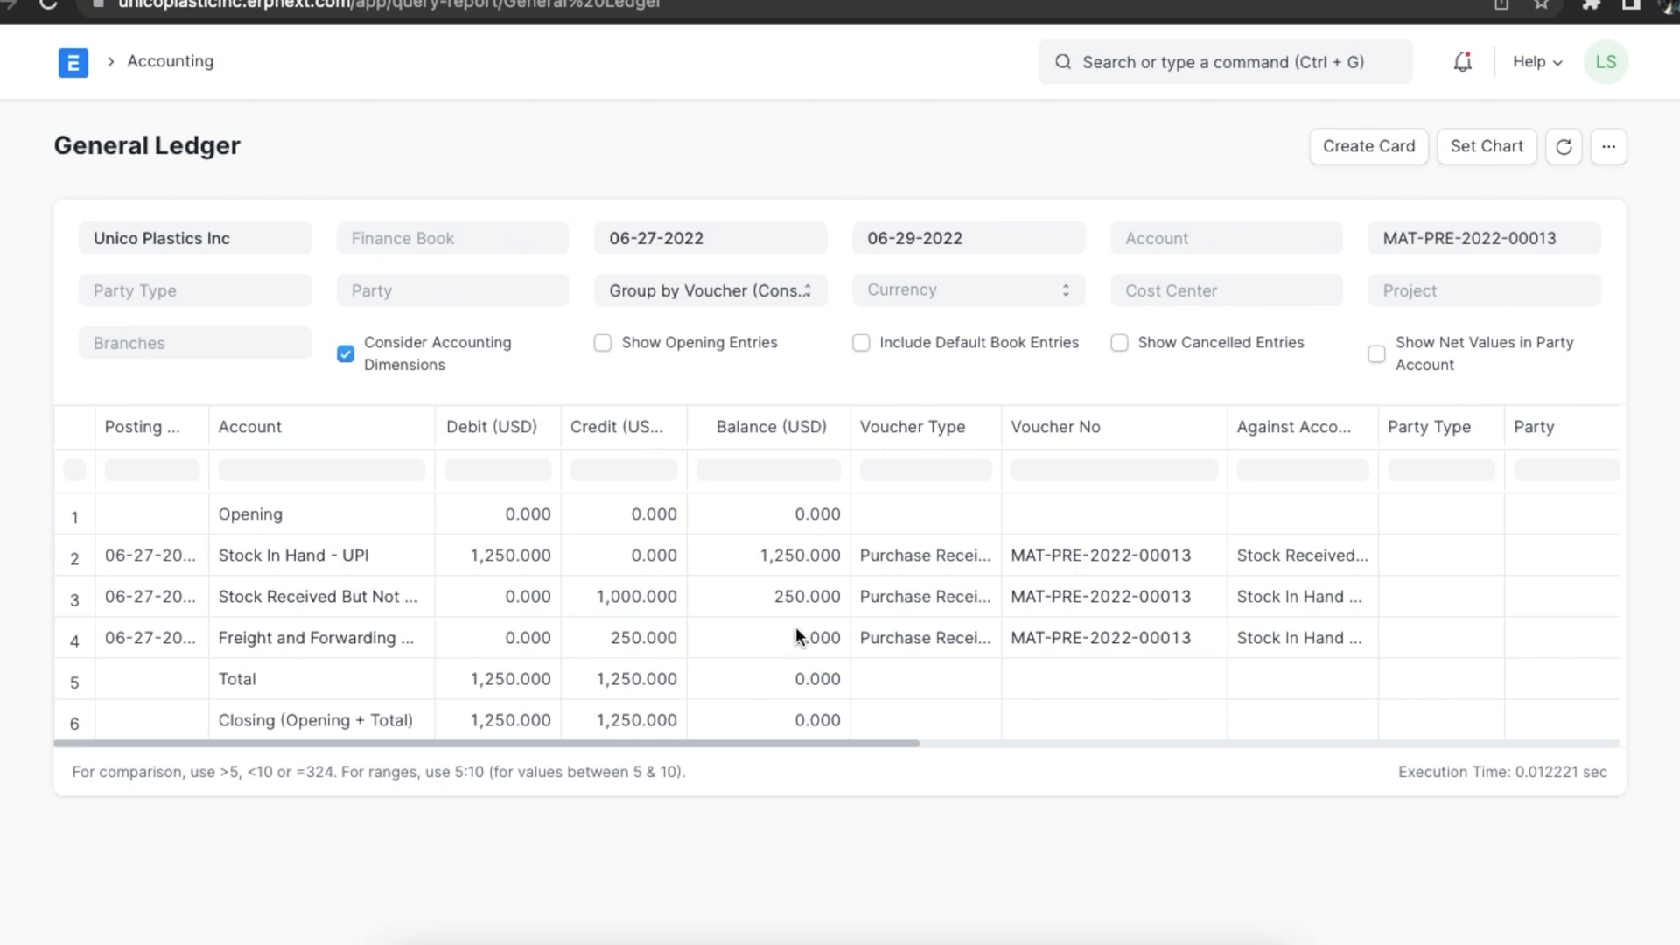
{"action": "key", "text": "alt+Left"}
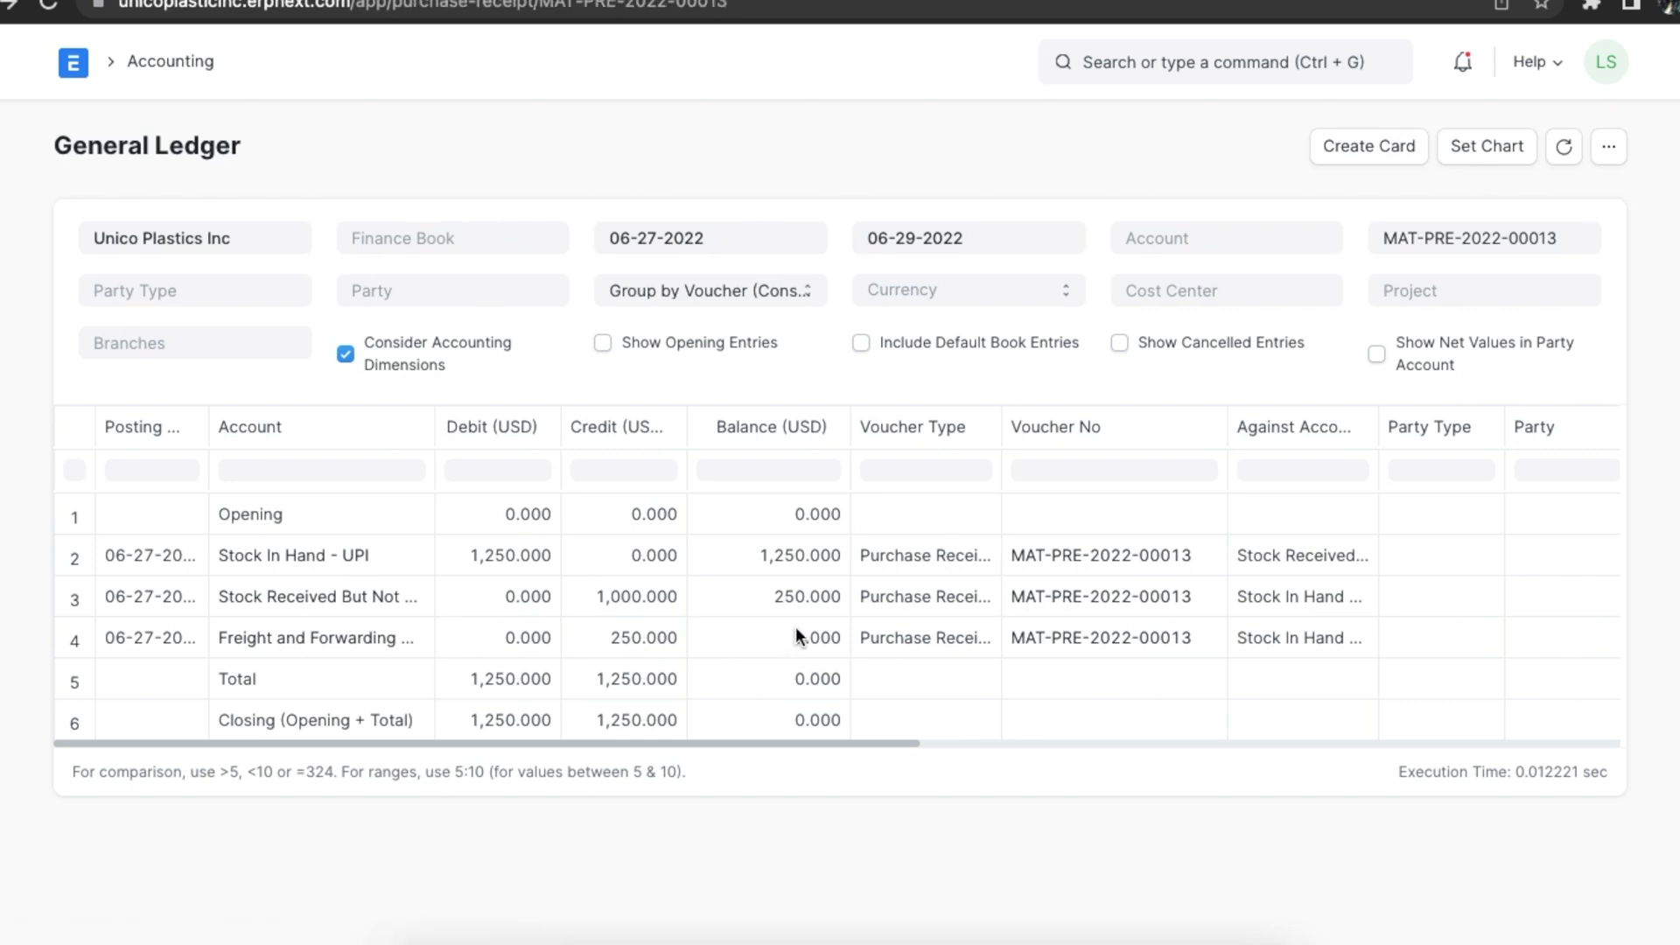
{"action": "key", "text": "alt+Left"}
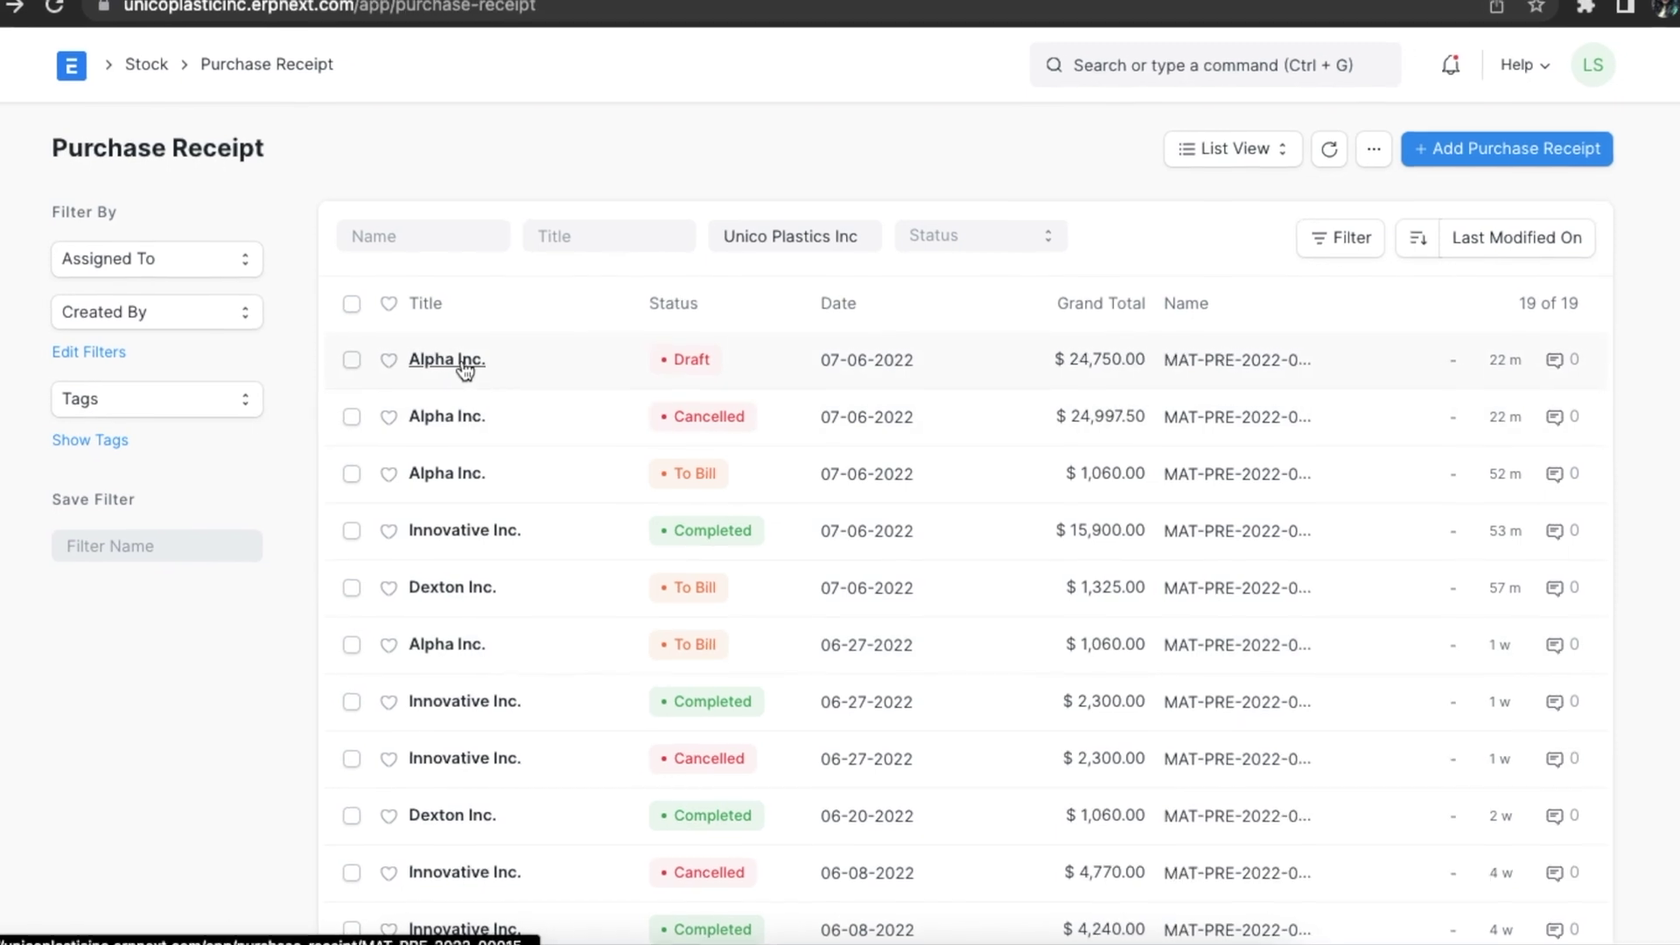
Step: Open the draft Alpha Inc. purchase receipt and scroll to Purchase Taxes and Charges
{"action": "left_click", "coordinate": [461, 361]}
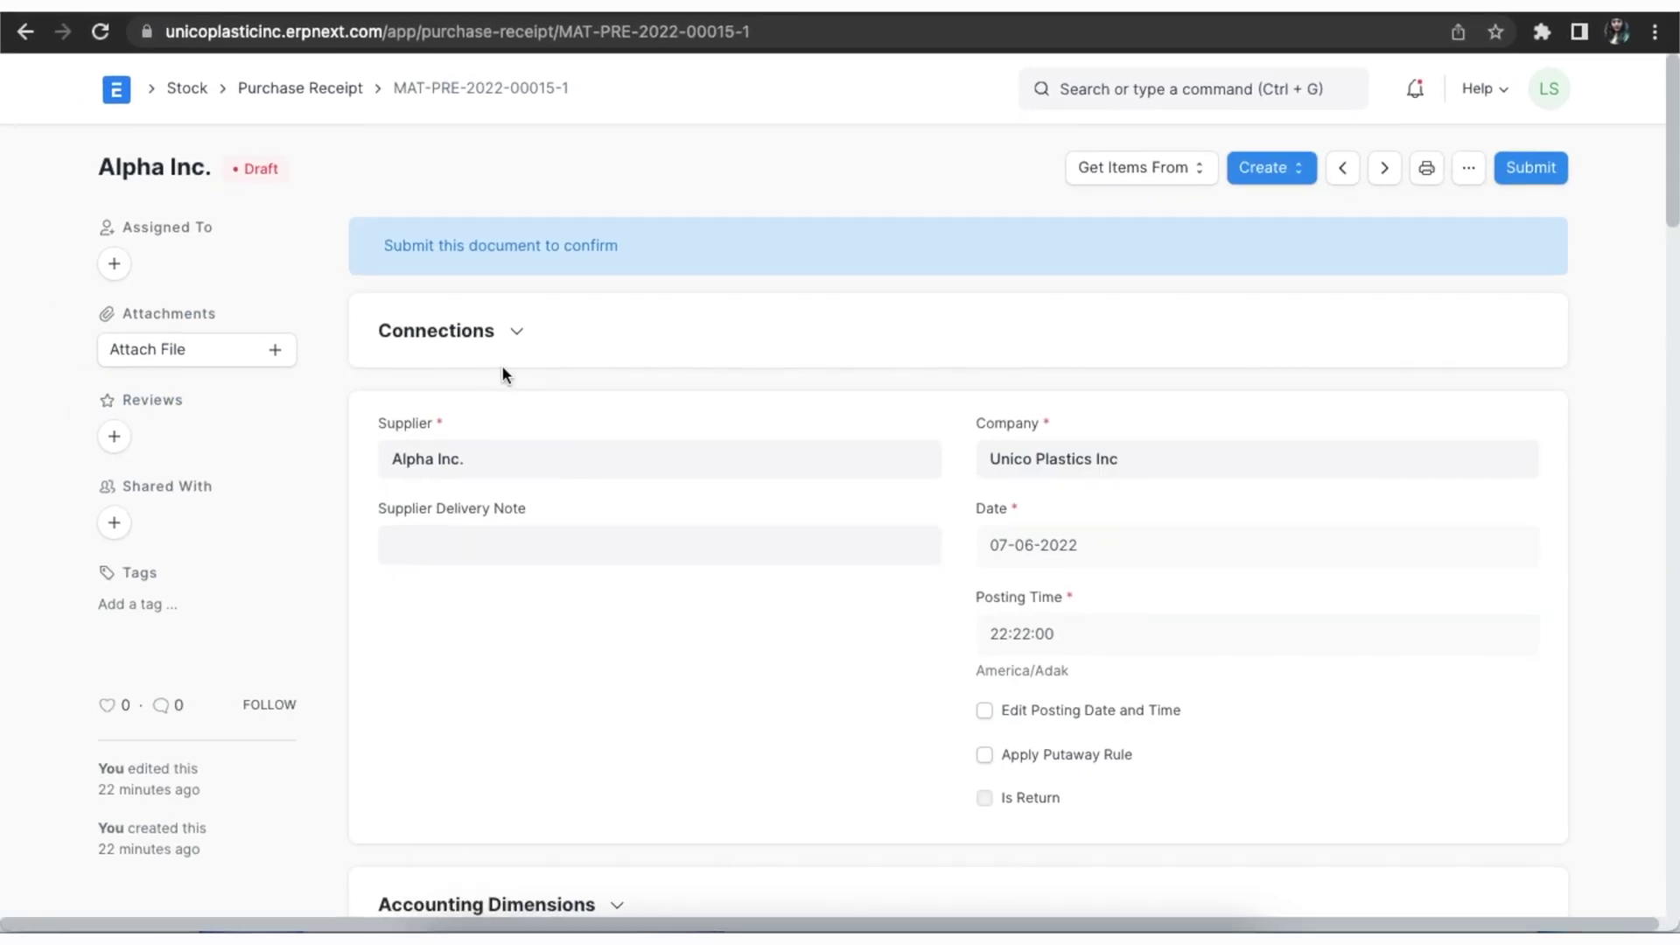
{"action": "scroll", "coordinate": [929, 488], "scroll_direction": "down", "scroll_amount": 8}
{"action": "scroll", "coordinate": [926, 490], "scroll_direction": "down", "scroll_amount": 10}
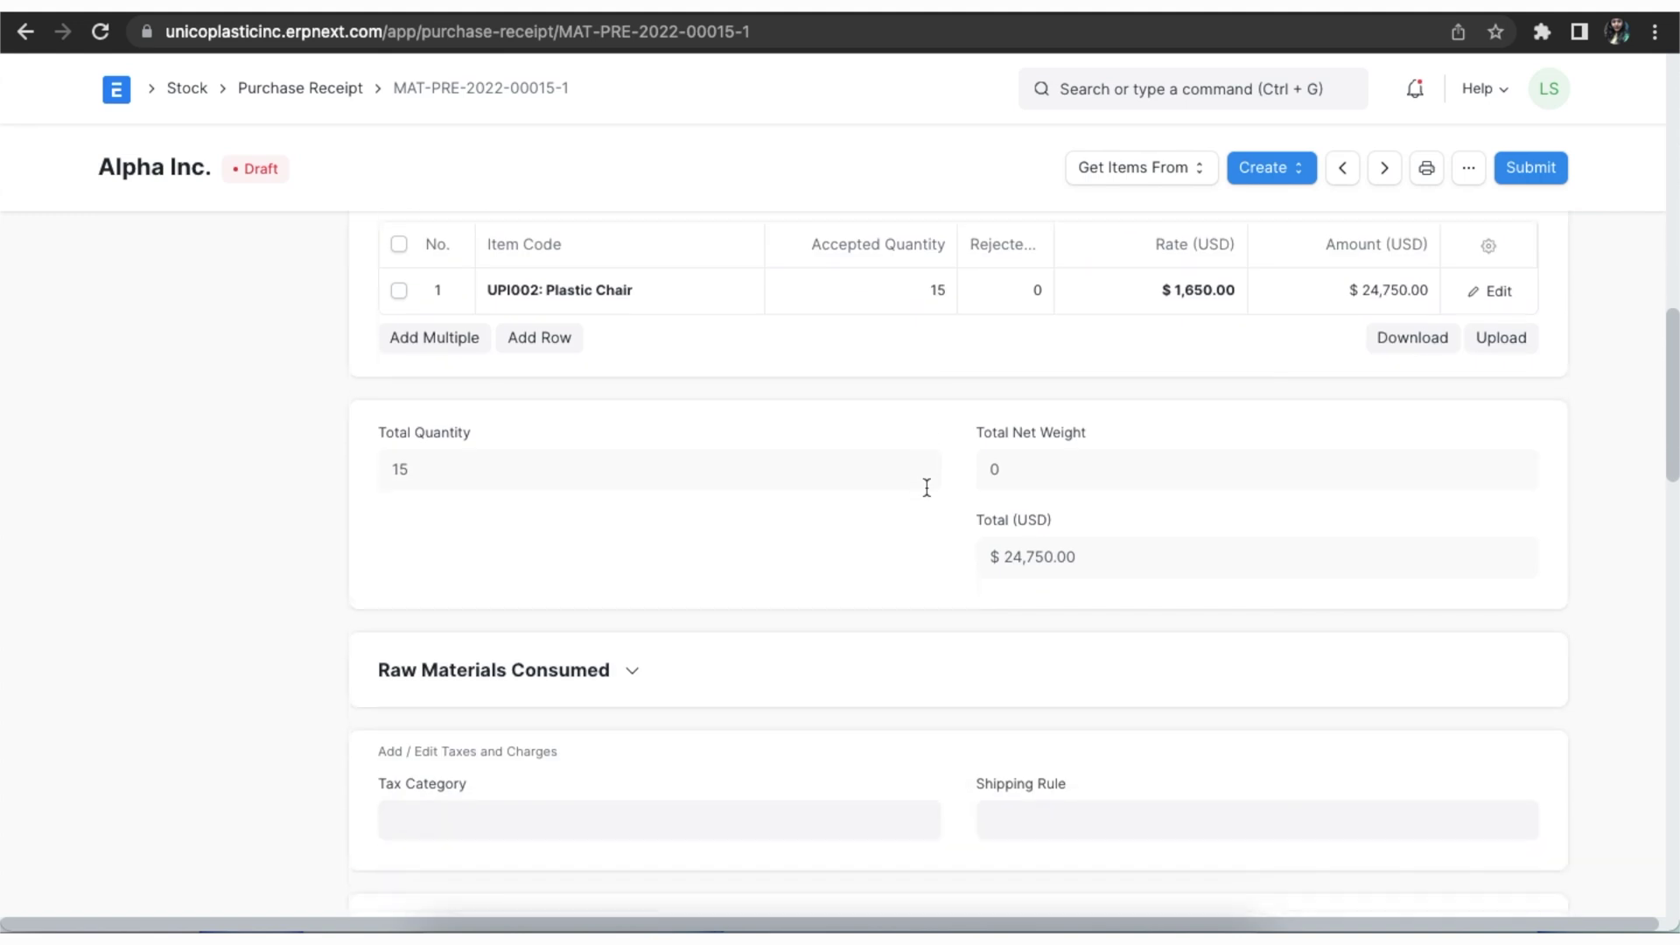
{"action": "scroll", "coordinate": [926, 486], "scroll_direction": "down", "scroll_amount": 2}
{"action": "scroll", "coordinate": [936, 463], "scroll_direction": "up", "scroll_amount": 2}
{"action": "scroll", "coordinate": [938, 464], "scroll_direction": "up", "scroll_amount": 1}
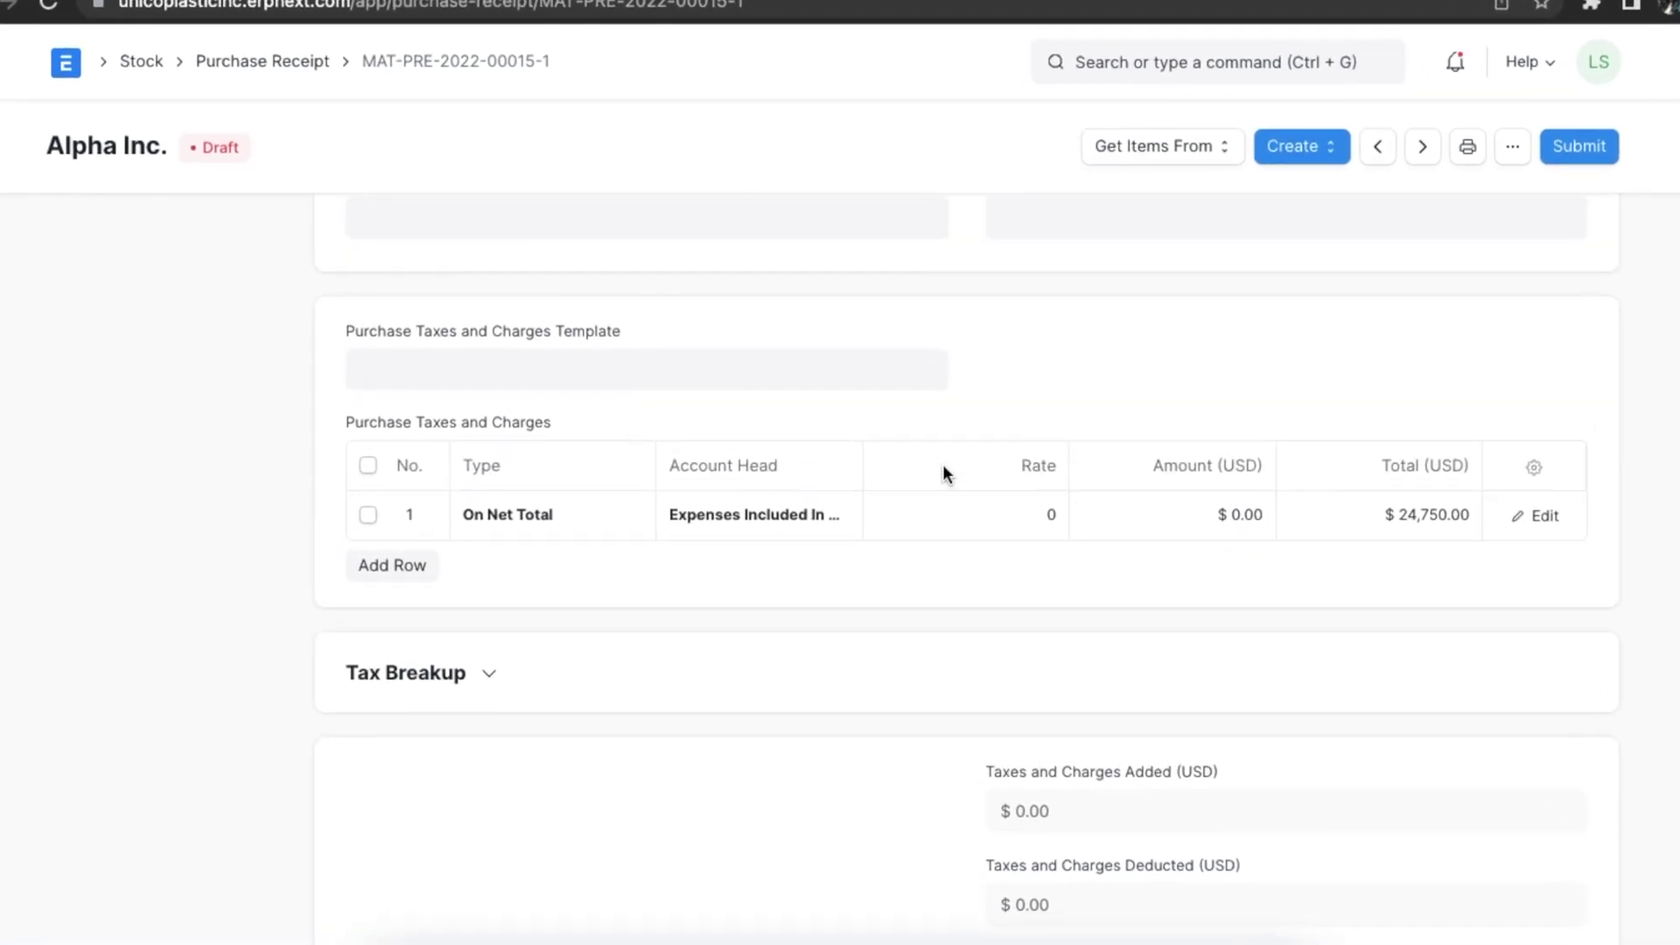
Step: Add a second tax row on Total and Valuation - UPI at rate 10, totalling $27,225.00
{"action": "left_click", "coordinate": [418, 566]}
{"action": "left_click", "coordinate": [695, 560]}
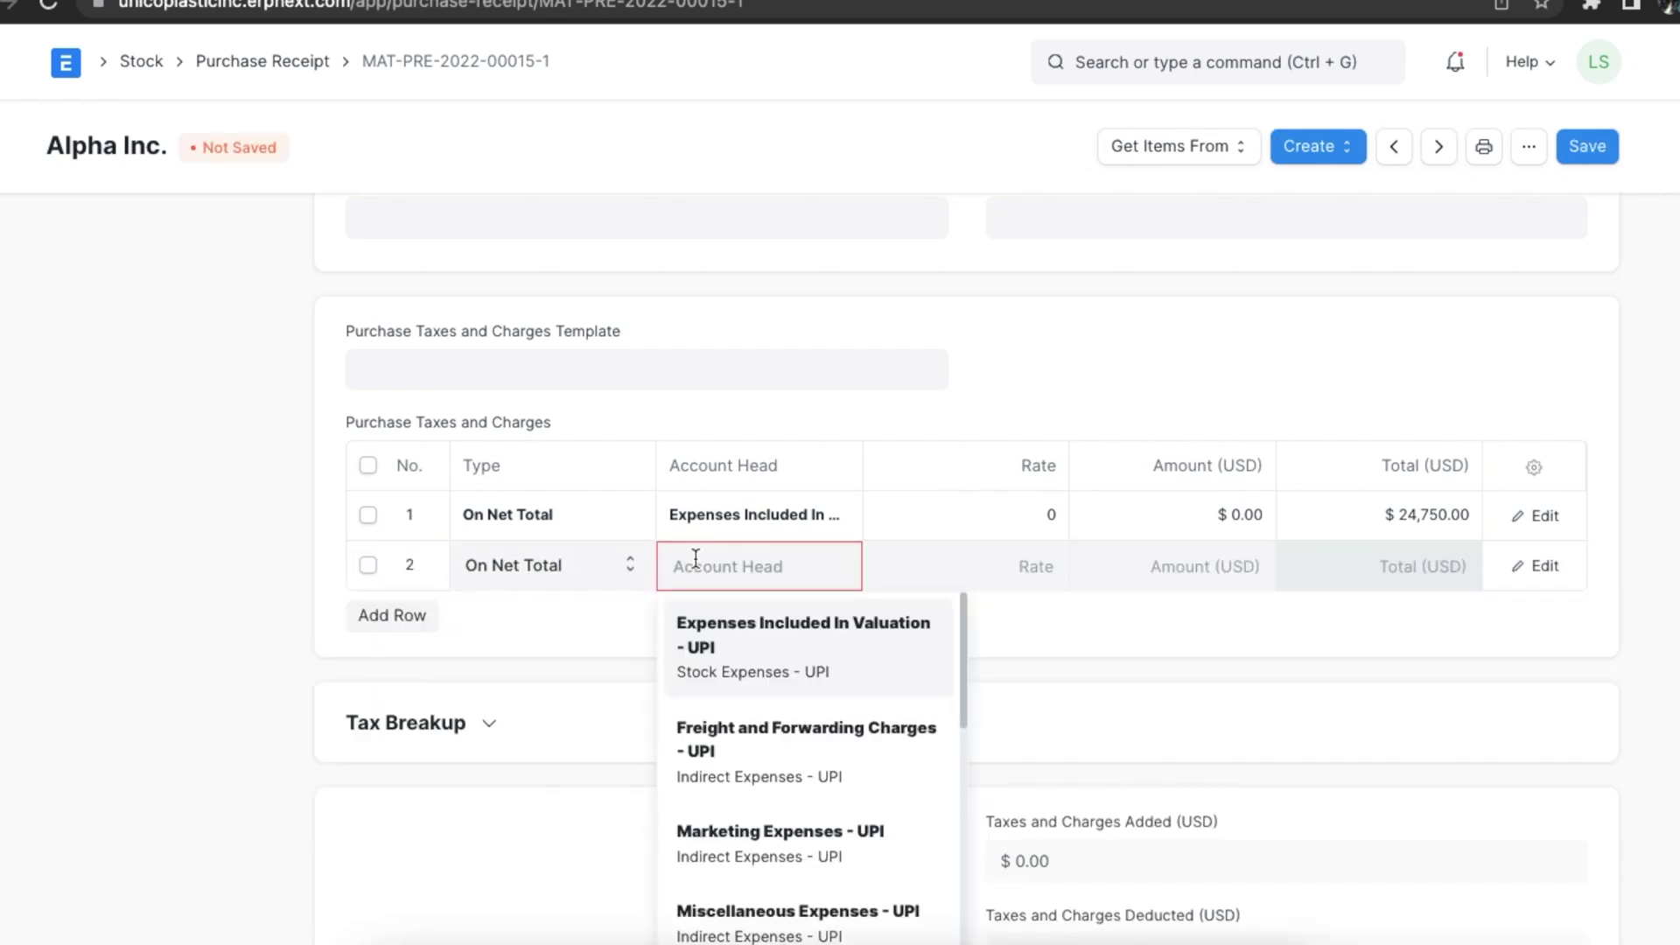
{"action": "scroll", "coordinate": [759, 870], "scroll_direction": "down", "scroll_amount": 5}
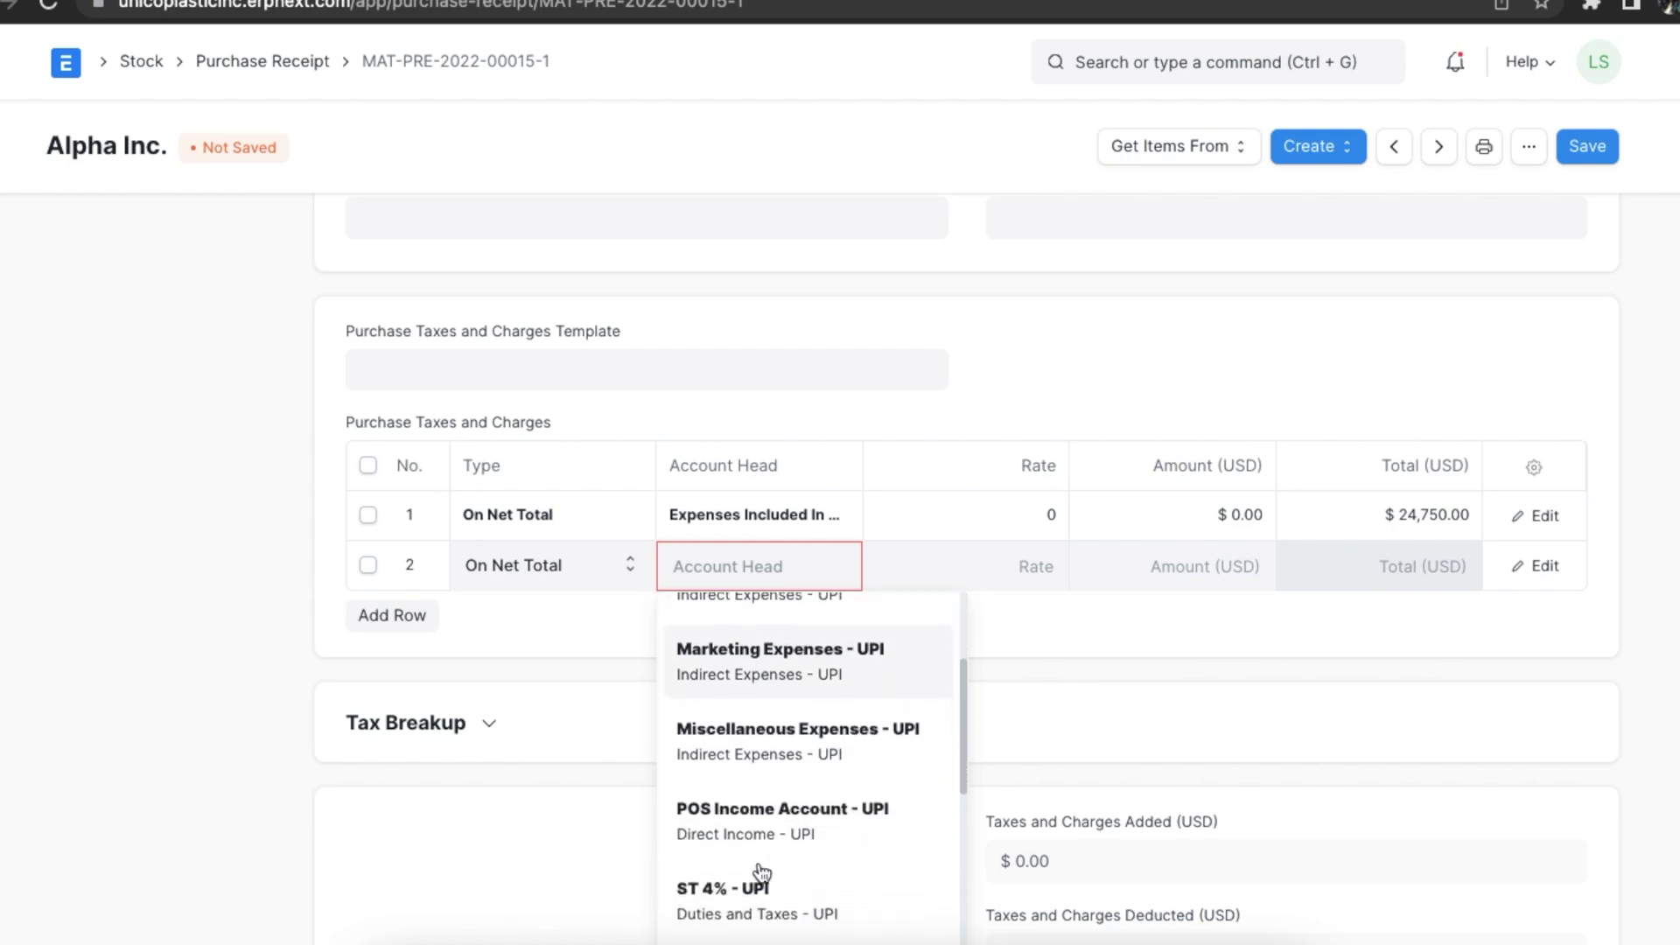
{"action": "scroll", "coordinate": [760, 871], "scroll_direction": "down", "scroll_amount": 3}
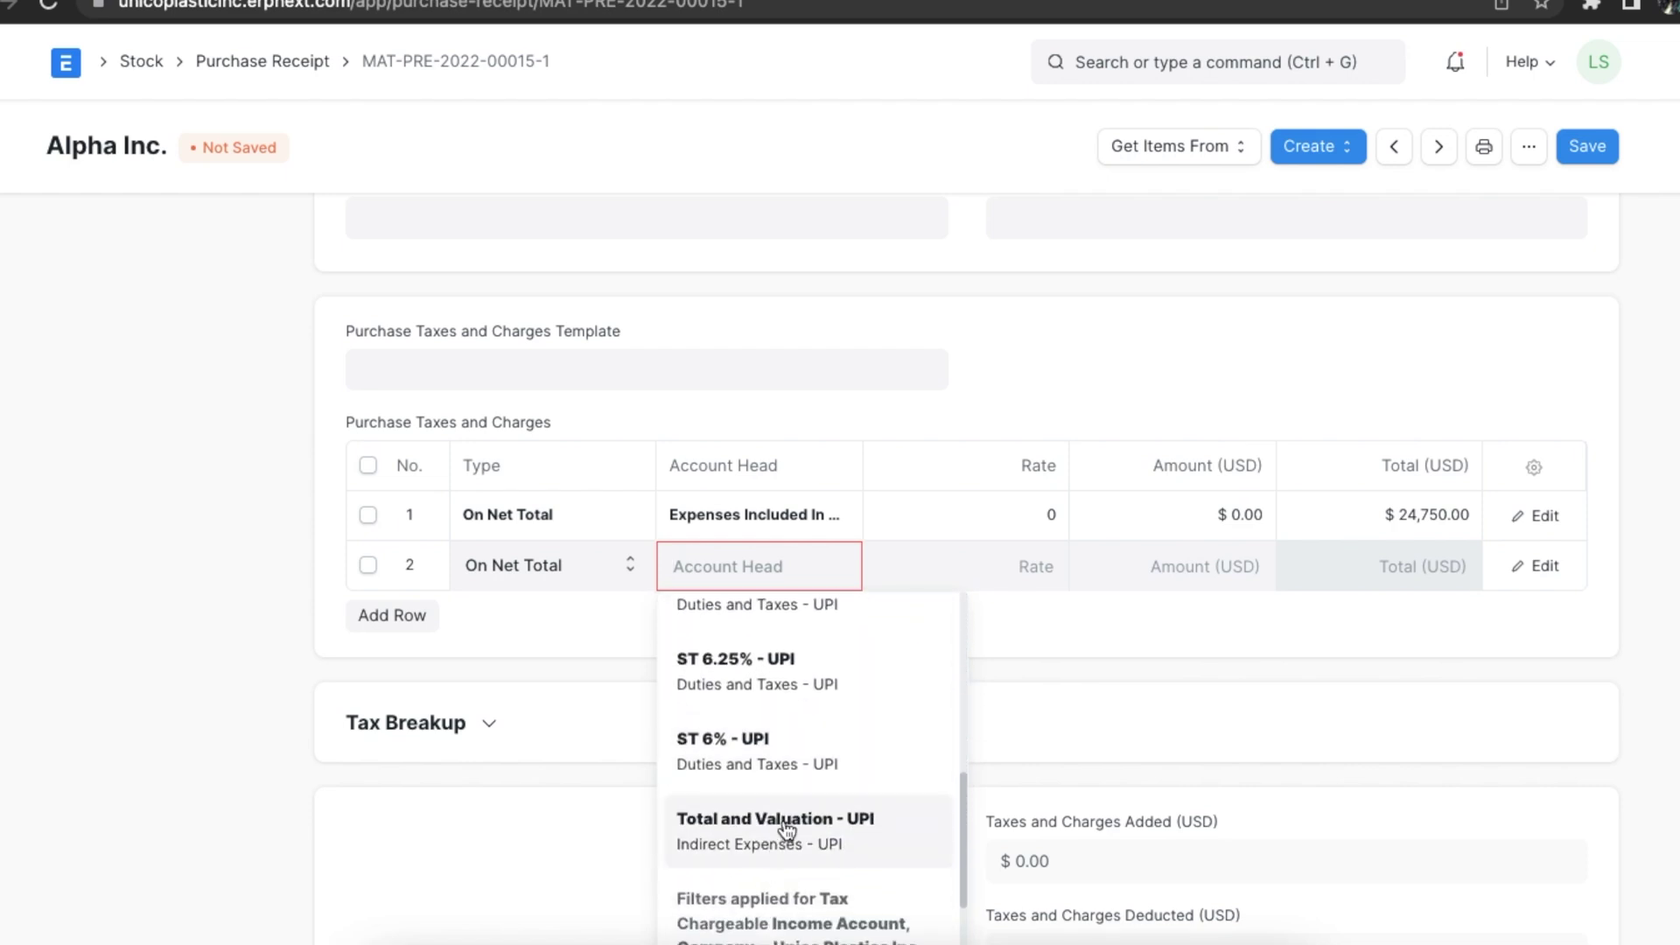
{"action": "left_click", "coordinate": [785, 826]}
{"action": "left_click", "coordinate": [975, 565]}
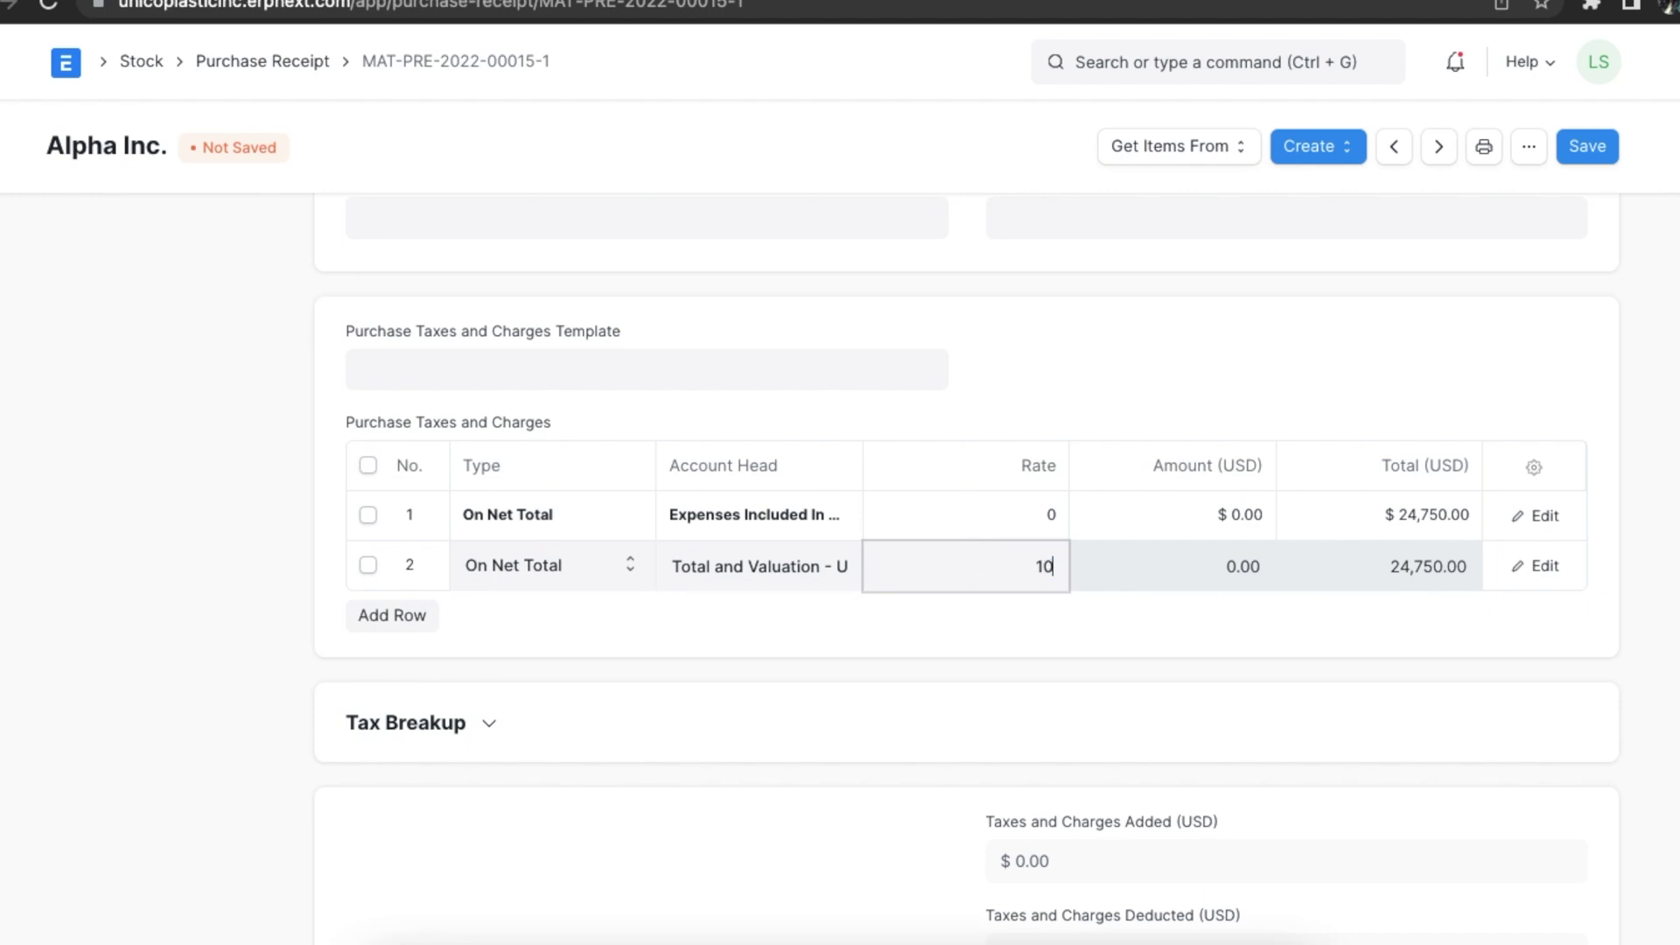
{"action": "left_click", "coordinate": [922, 619]}
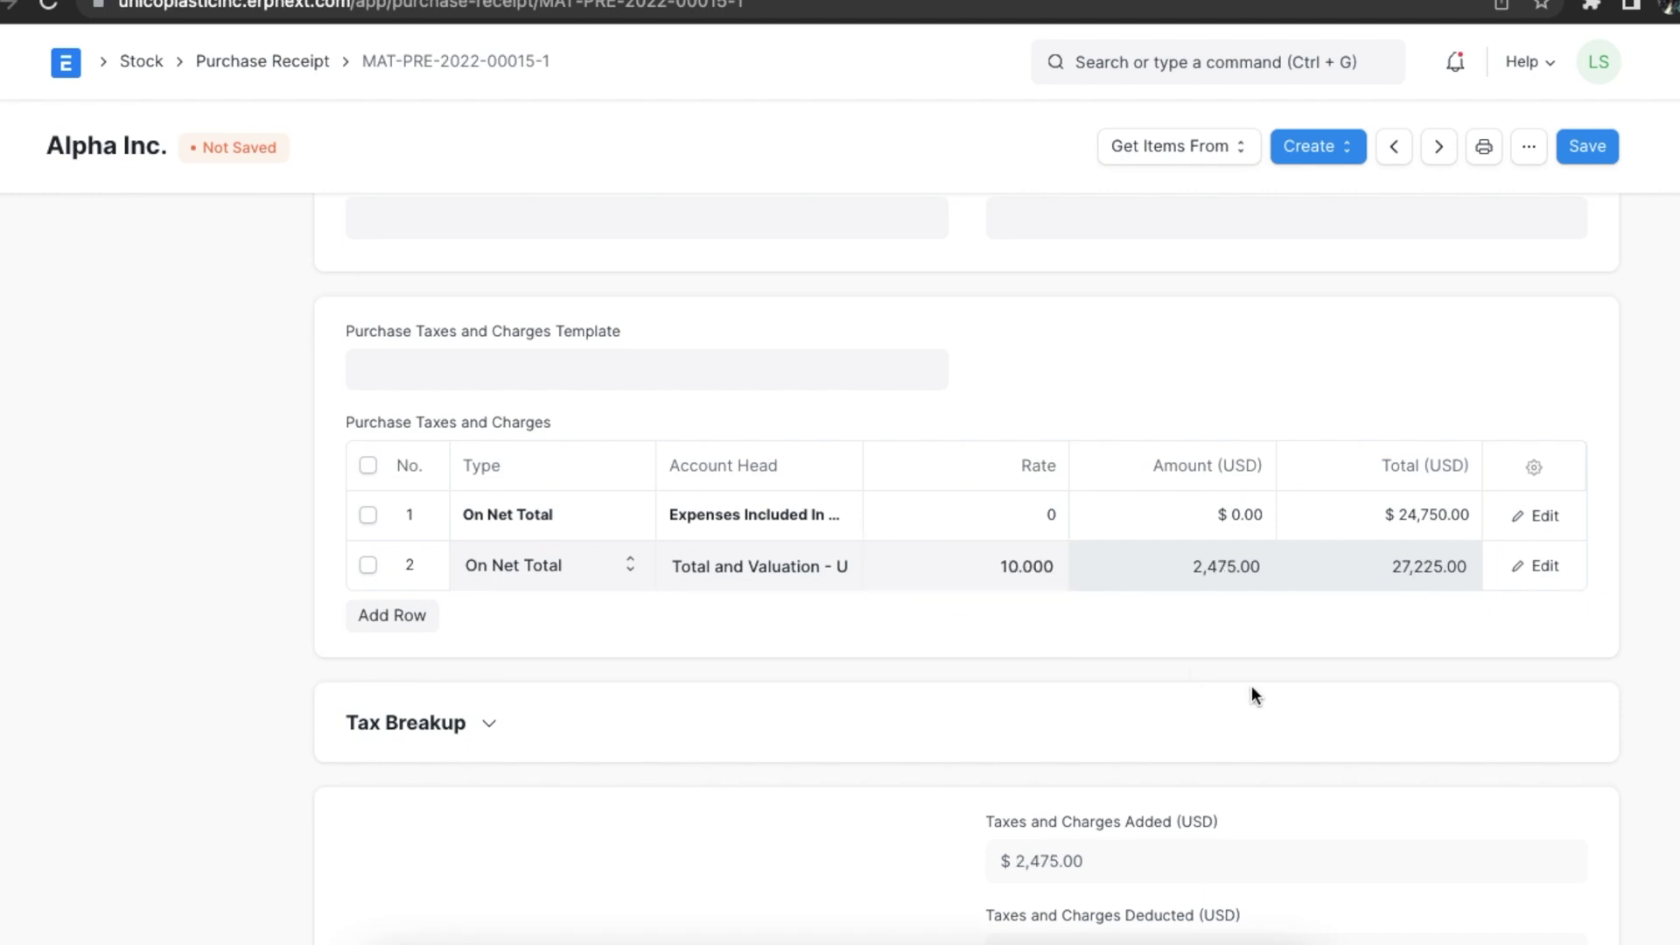
{"action": "scroll", "coordinate": [1282, 712], "scroll_direction": "up", "scroll_amount": 7}
Step: Save and submit the Alpha Inc. purchase receipt, confirming with Yes
{"action": "left_click", "coordinate": [1588, 156]}
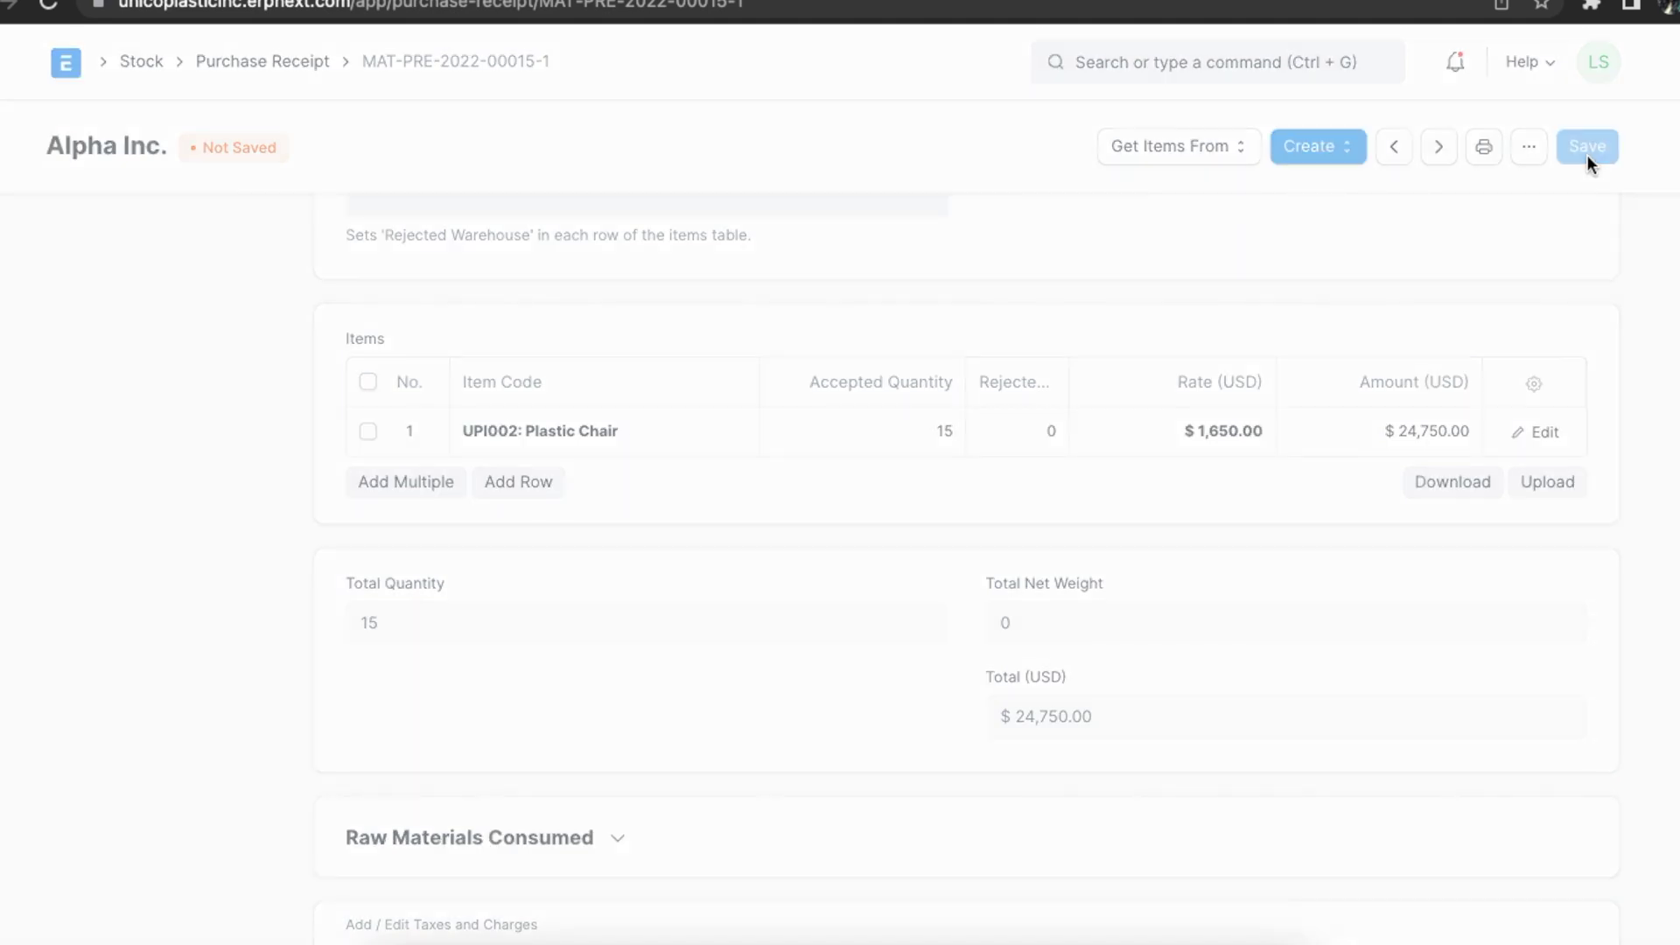
{"action": "left_click", "coordinate": [1579, 147]}
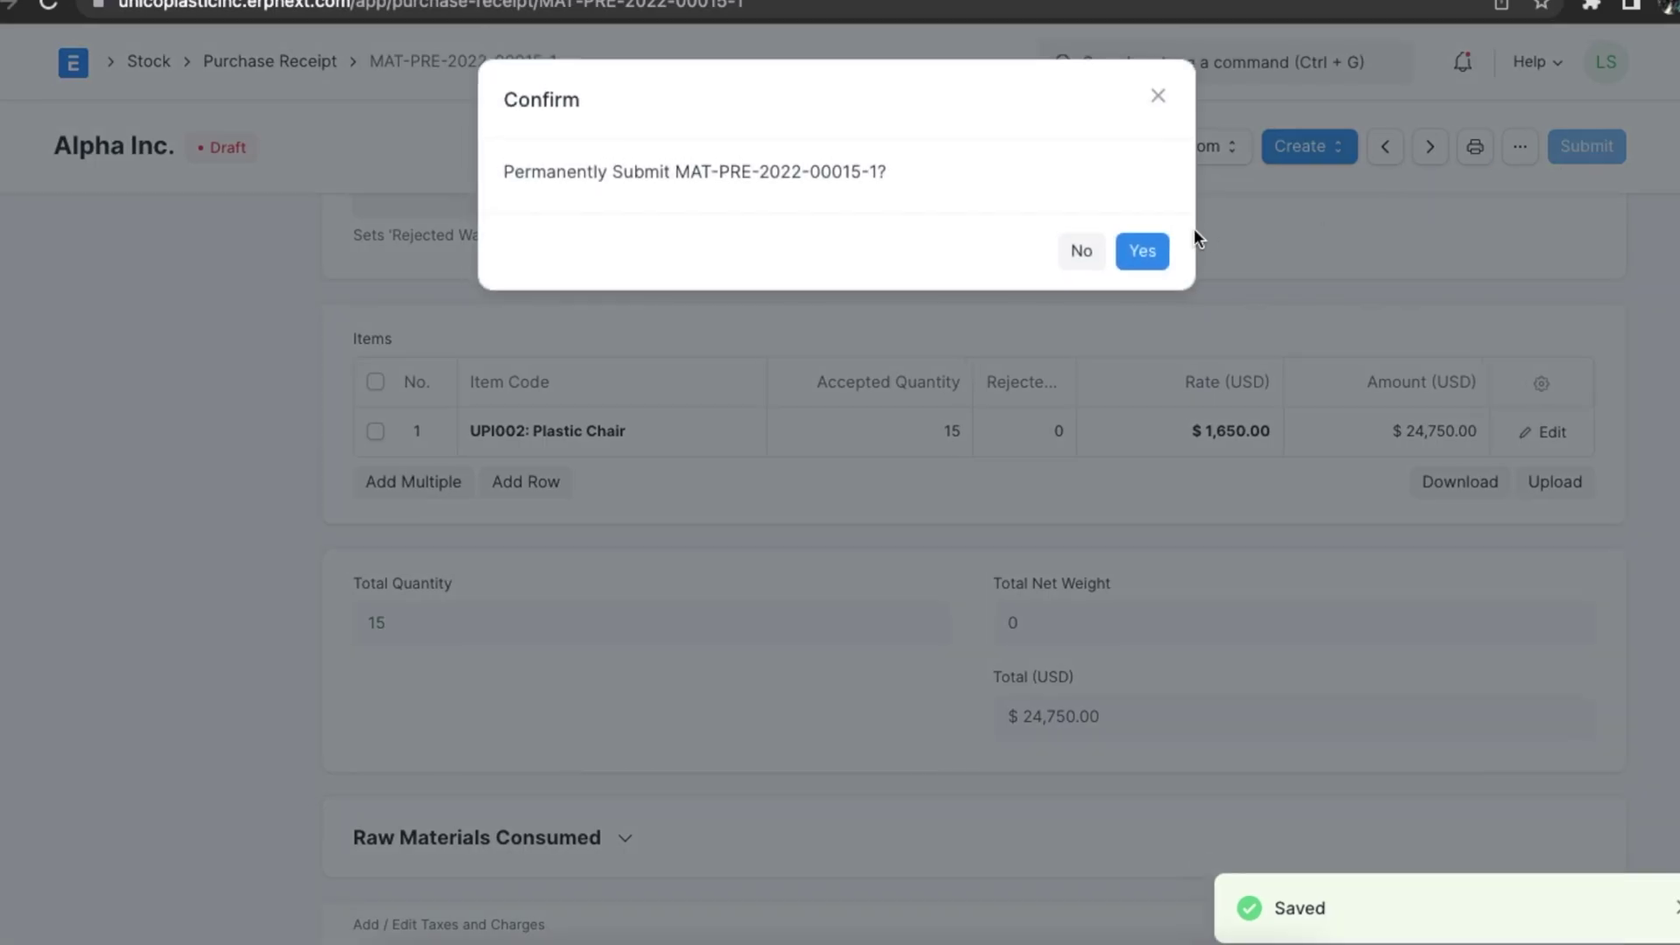
{"action": "left_click", "coordinate": [1137, 251]}
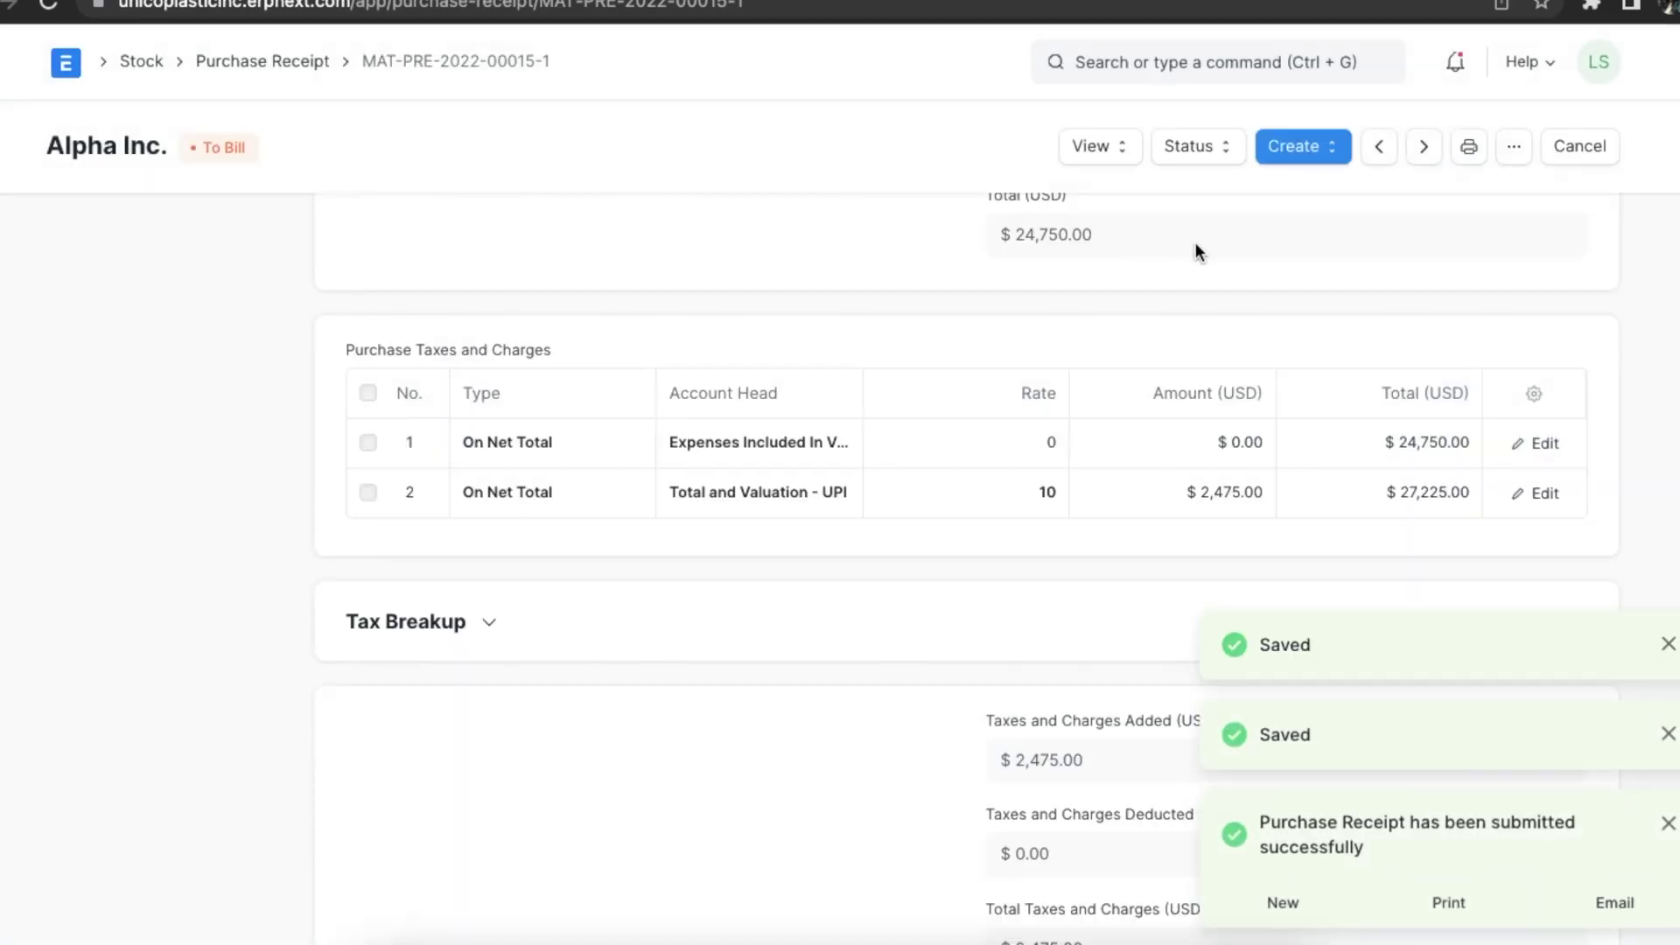